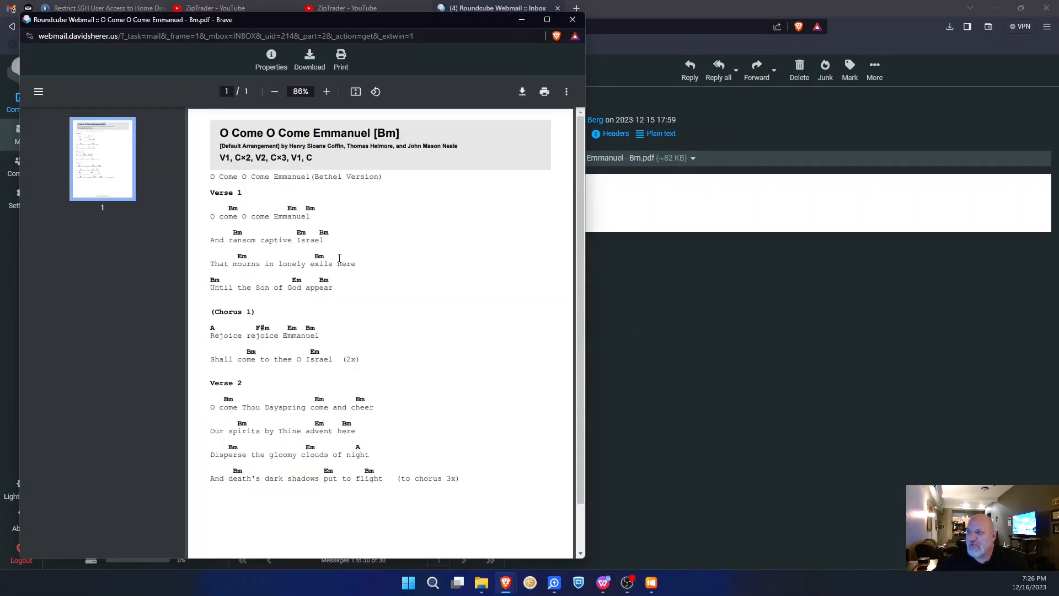
- Copy CCLI song number 31982 from the chord chart's footer, then close the PDF
scroll(358, 254, "down", 1)
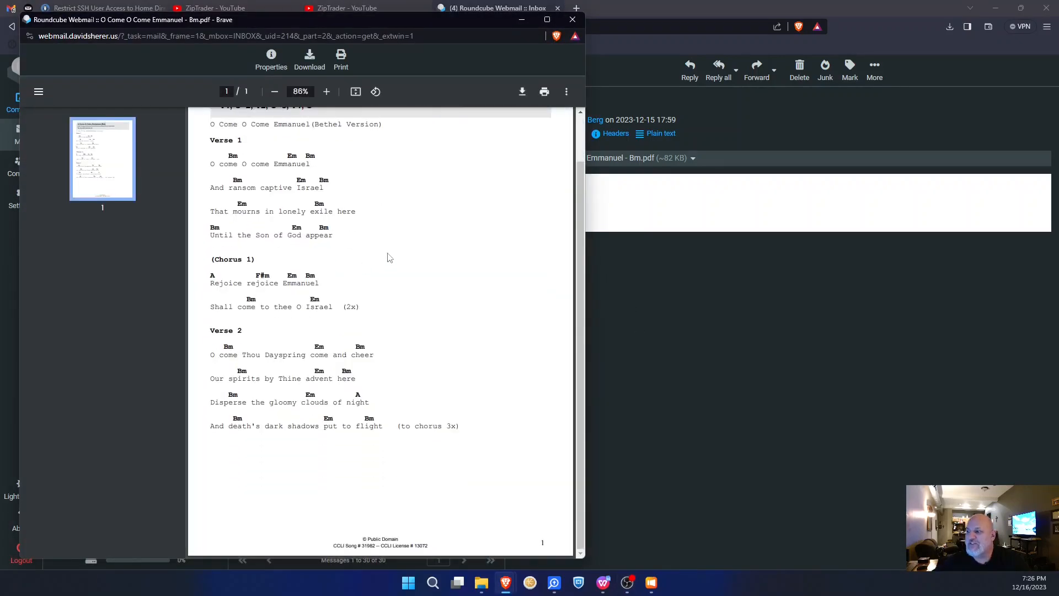
left_click_drag(363, 547, 377, 547)
right_click(365, 546)
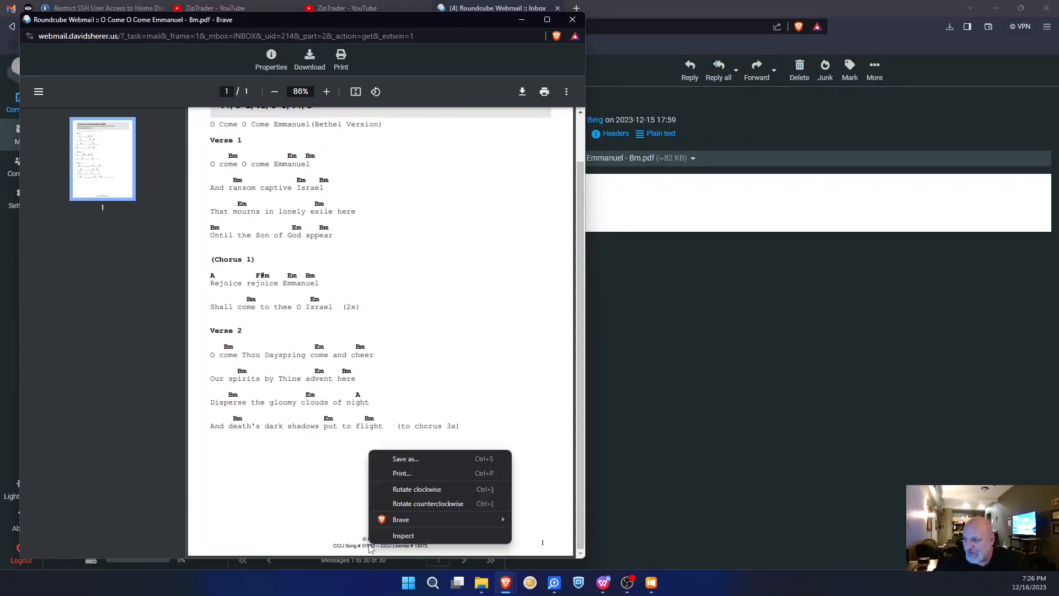
left_click(369, 548)
triple_click(370, 546)
left_click(369, 546)
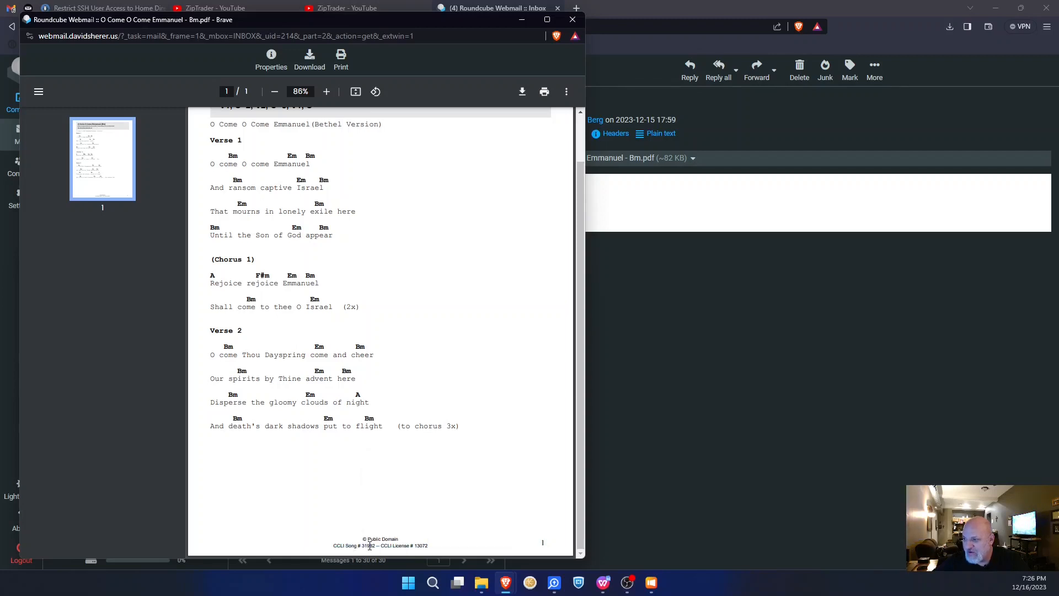
left_click_drag(362, 546, 373, 546)
right_click(375, 546)
left_click(401, 444)
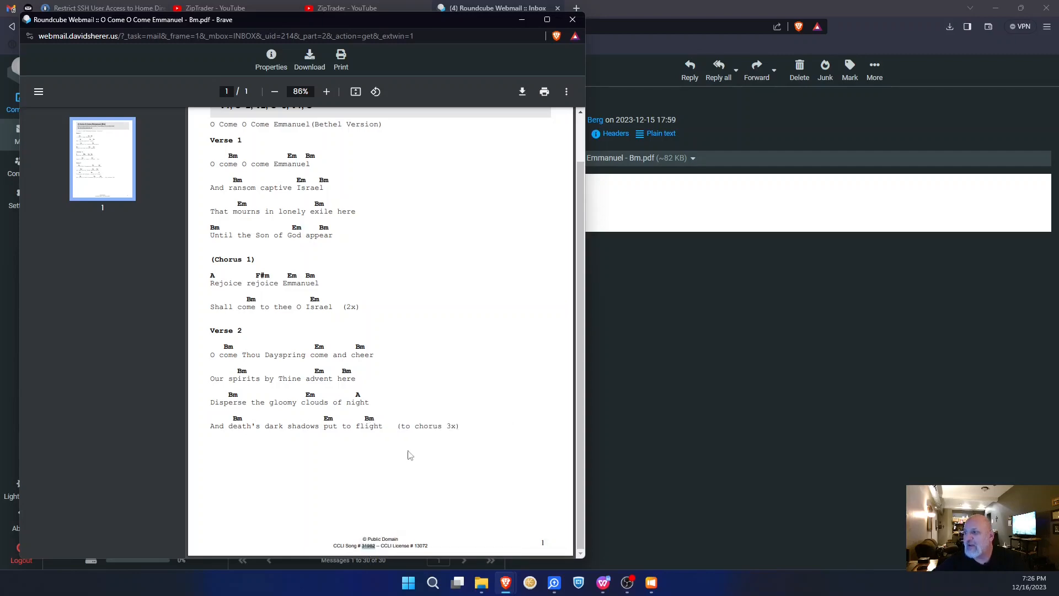
left_click(573, 19)
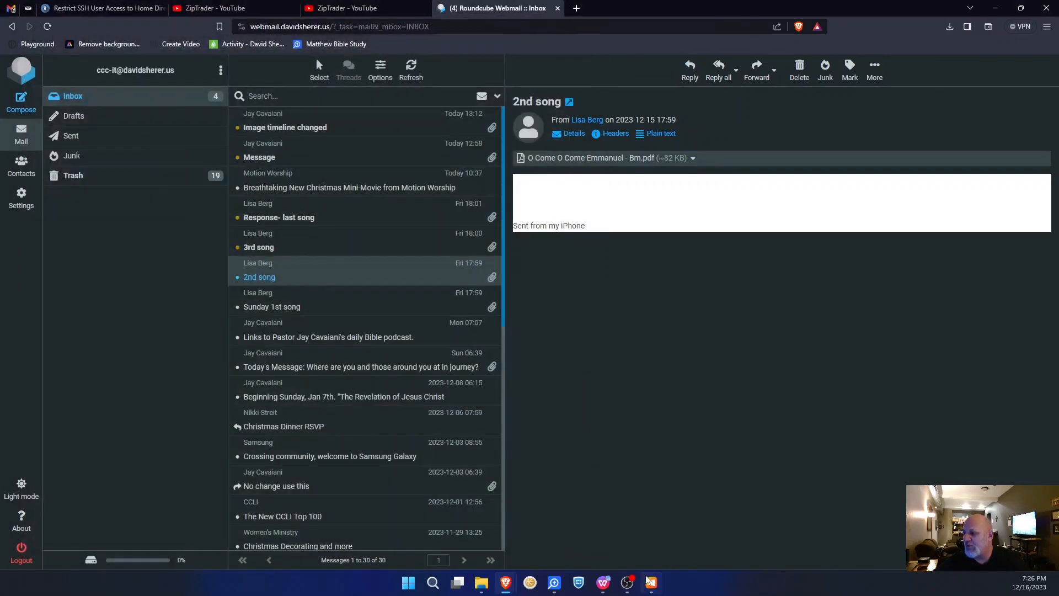
- In ProPresenter's song search, look up 31982 in the SongSelect online catalogue
left_click(651, 582)
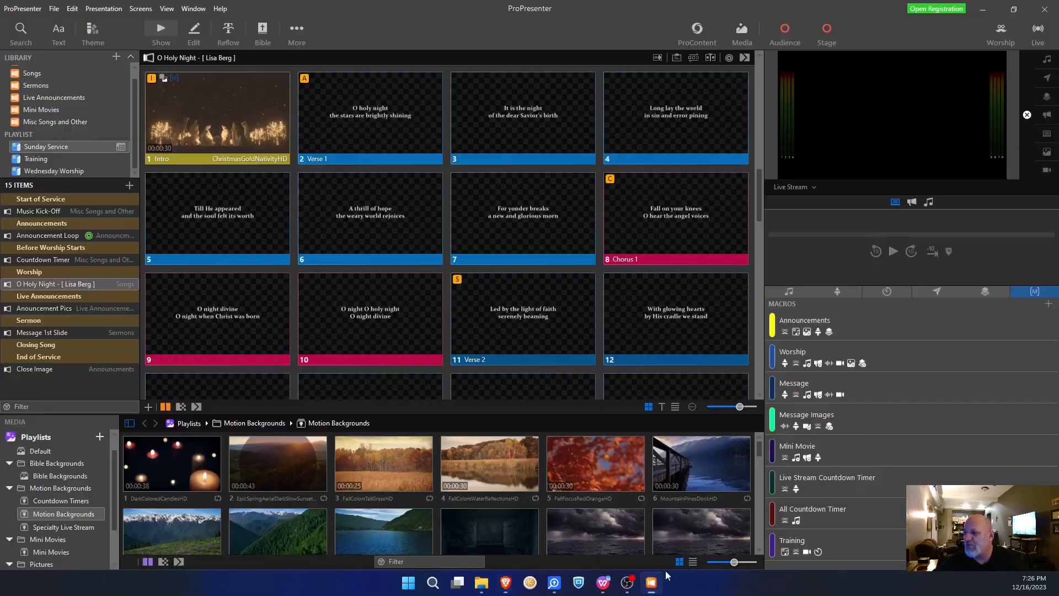
left_click(21, 37)
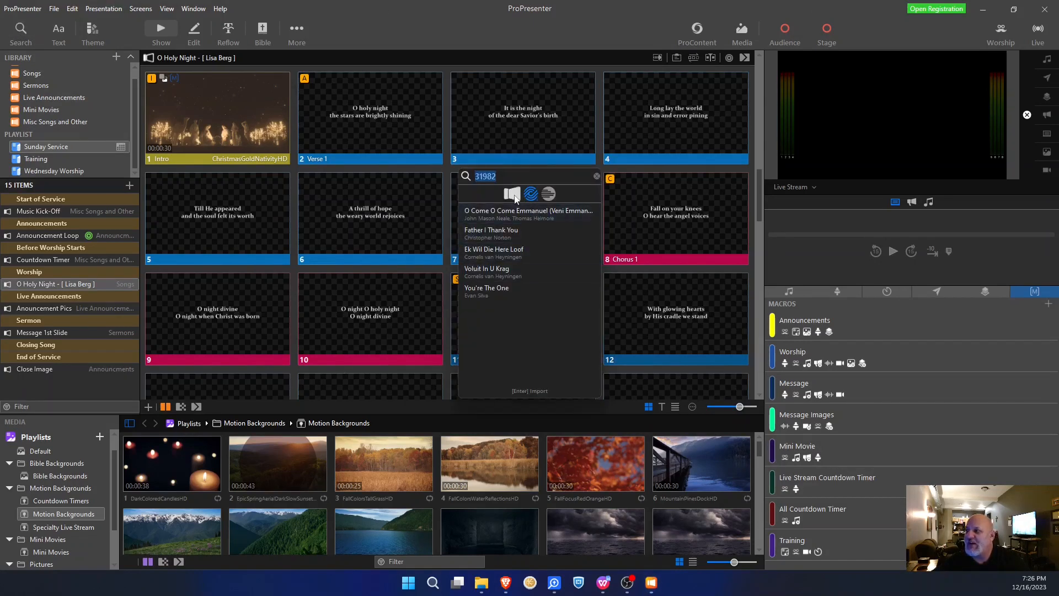
left_click(513, 194)
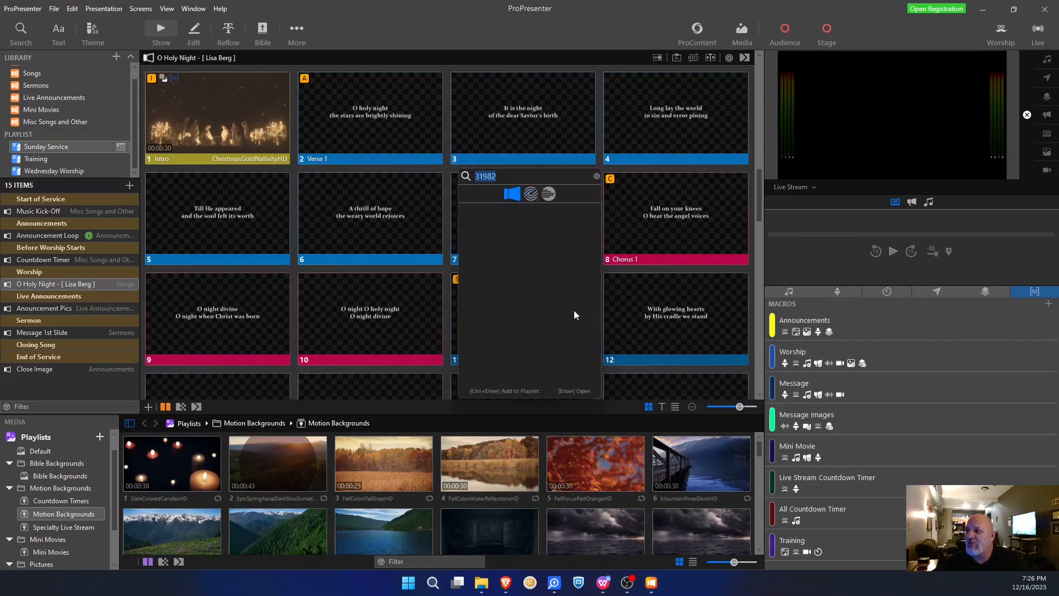
left_click(500, 177)
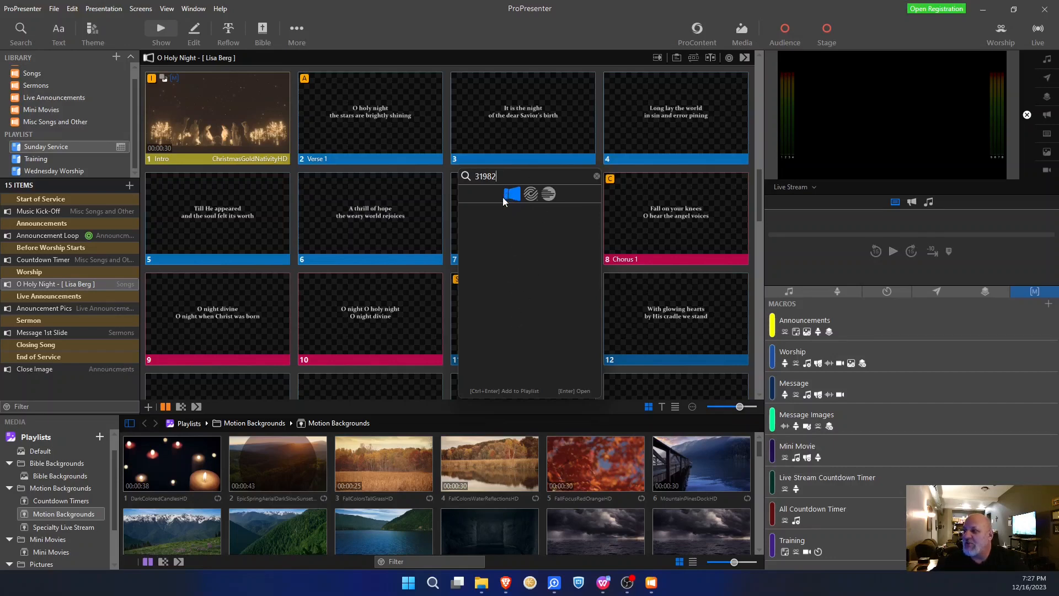
left_click(532, 195)
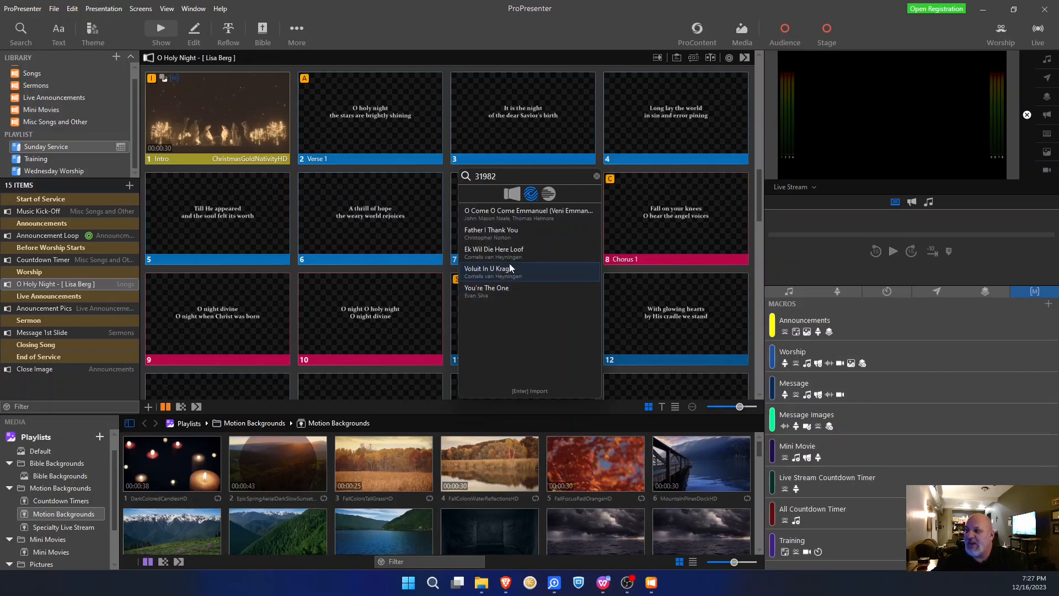
- Preview the search results' lyrics, ending on O Come O Come Emmanuel
left_click(520, 216)
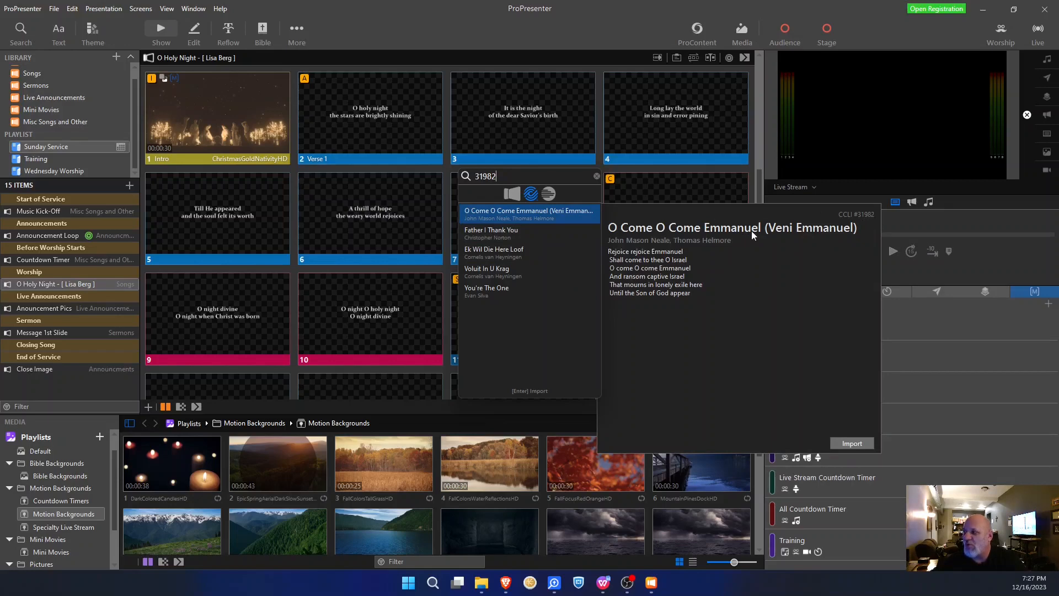
left_click(502, 231)
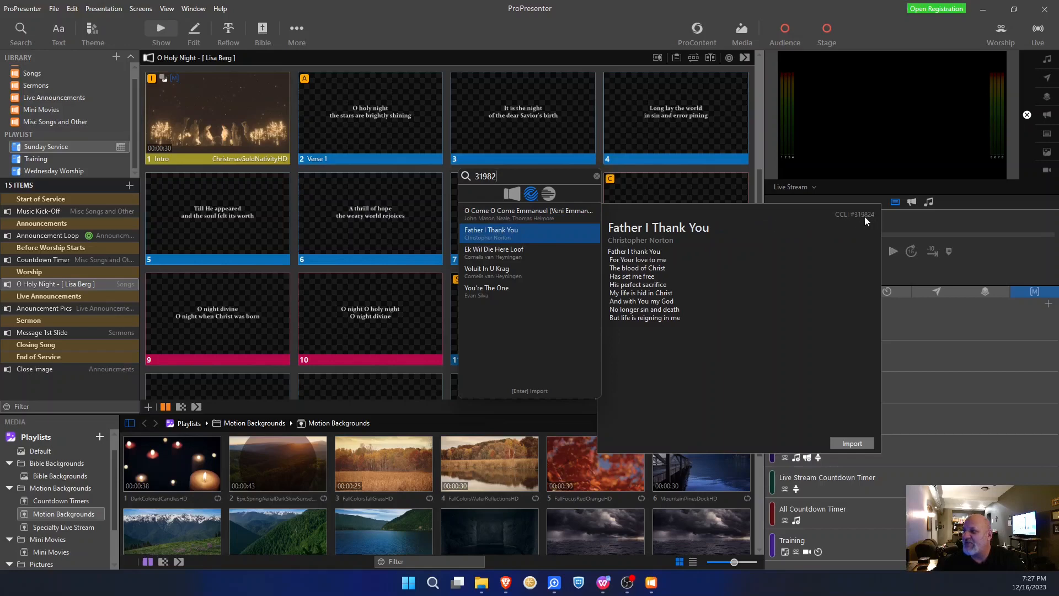
left_click(498, 251)
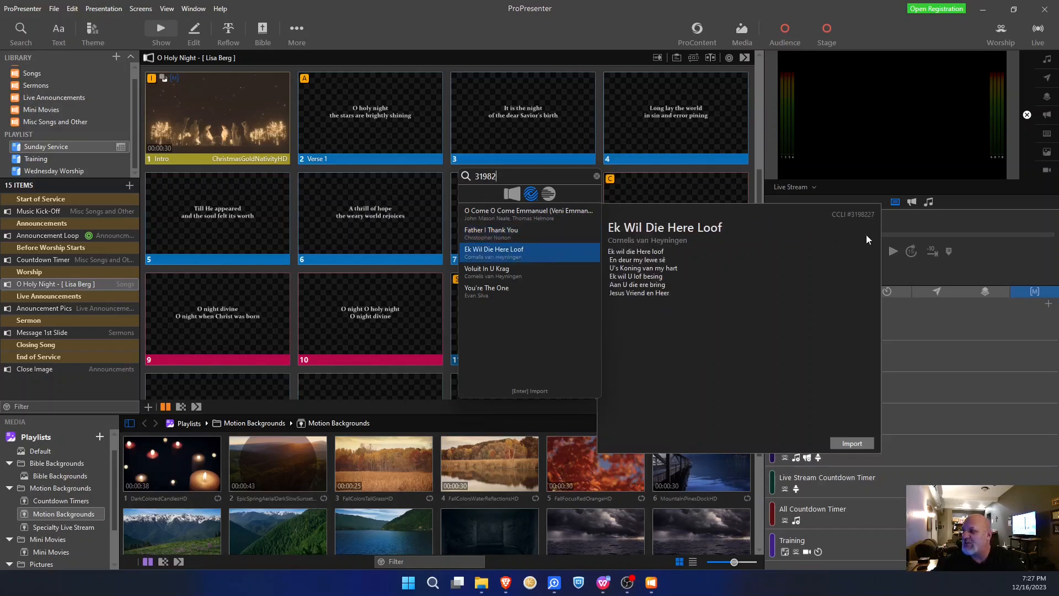
left_click(510, 288)
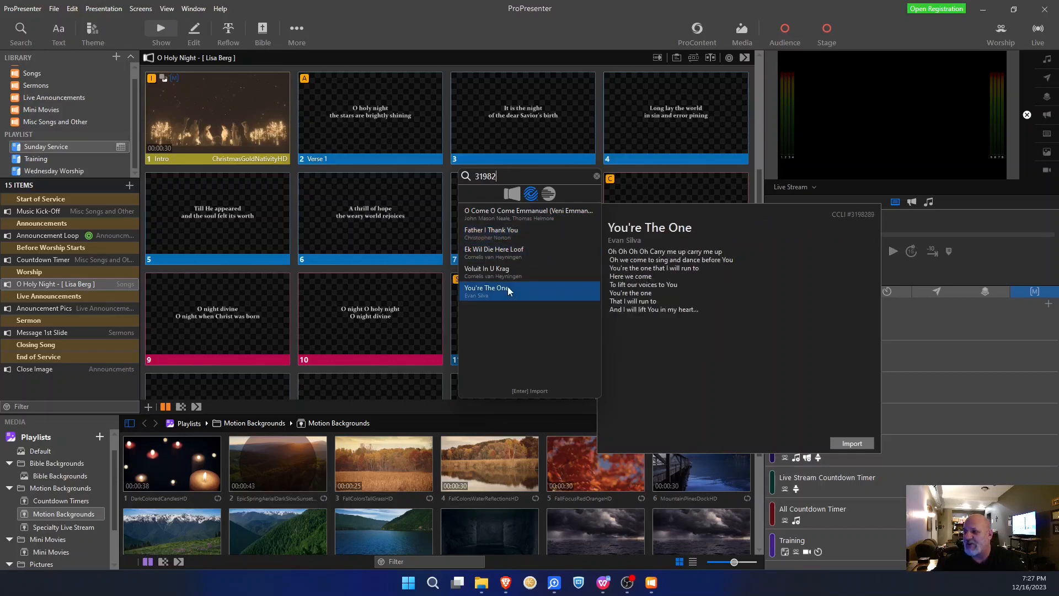
left_click(495, 217)
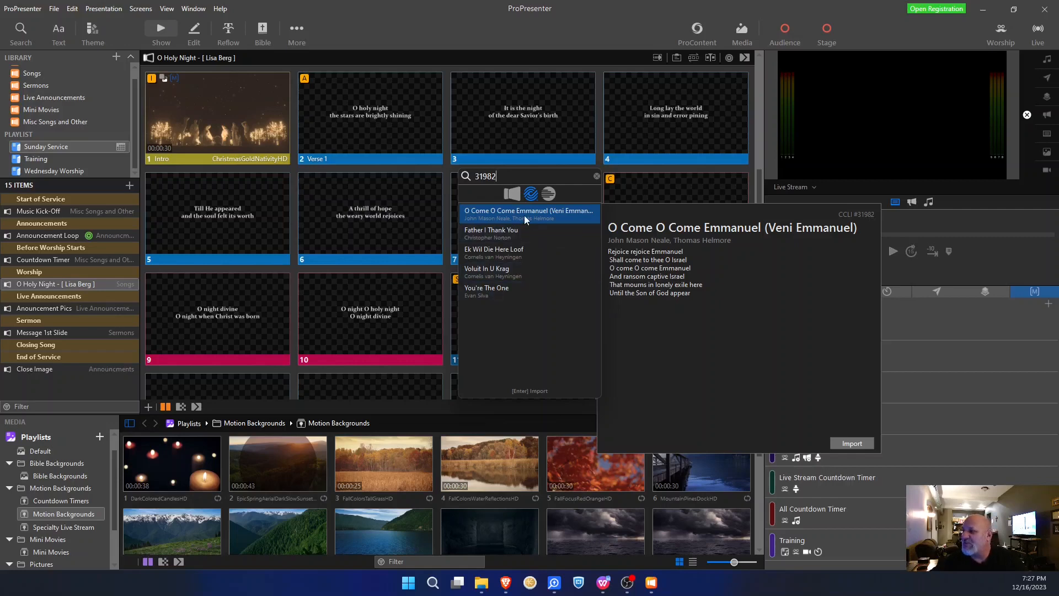
- Begin importing O Come O Come Emmanuel, keeping Line Break delimiting at two per slide
left_click(853, 443)
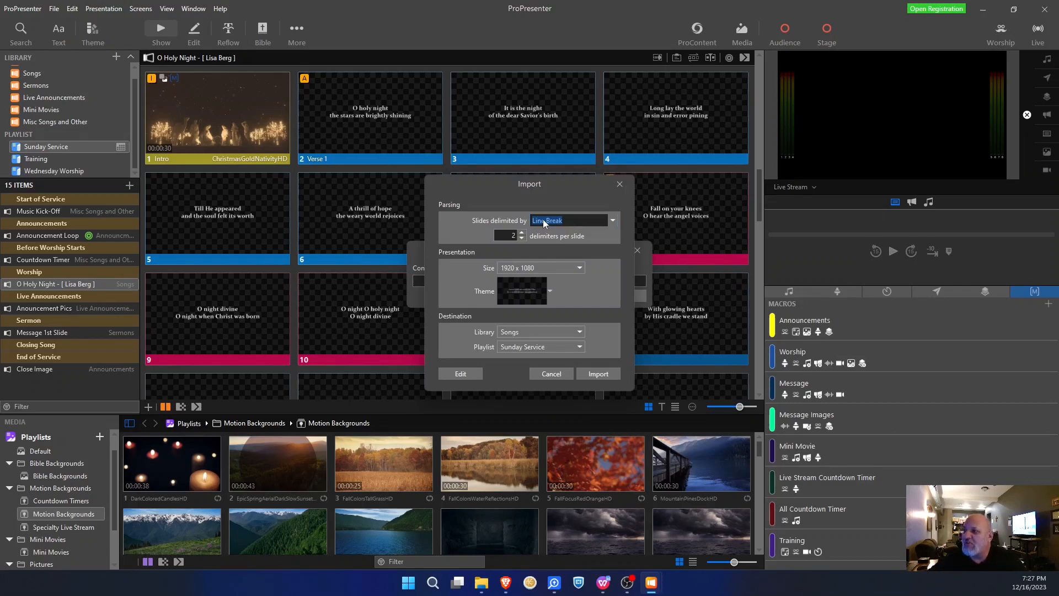
left_click(613, 222)
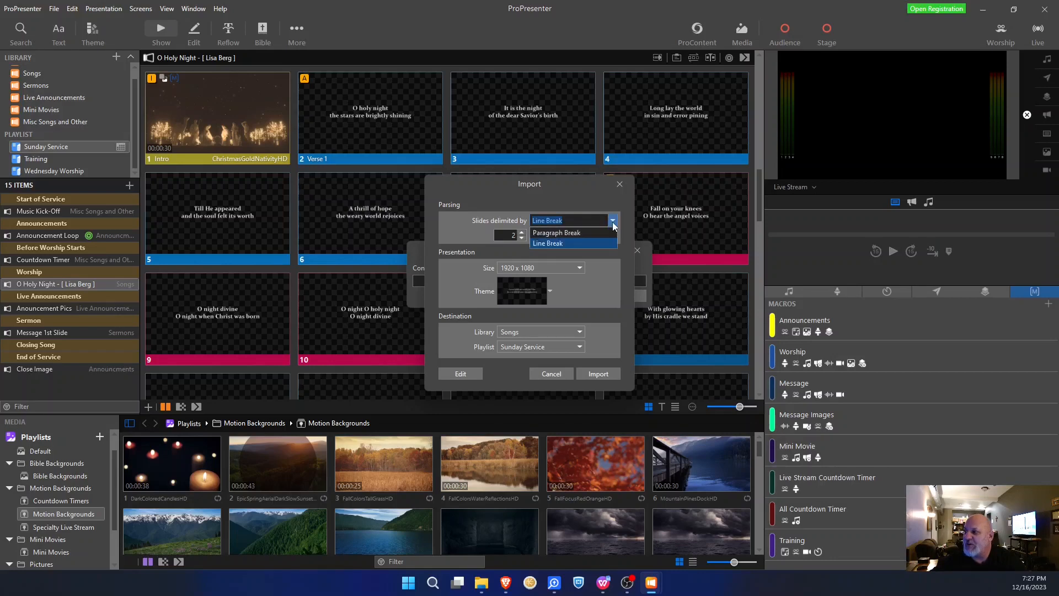
left_click(572, 246)
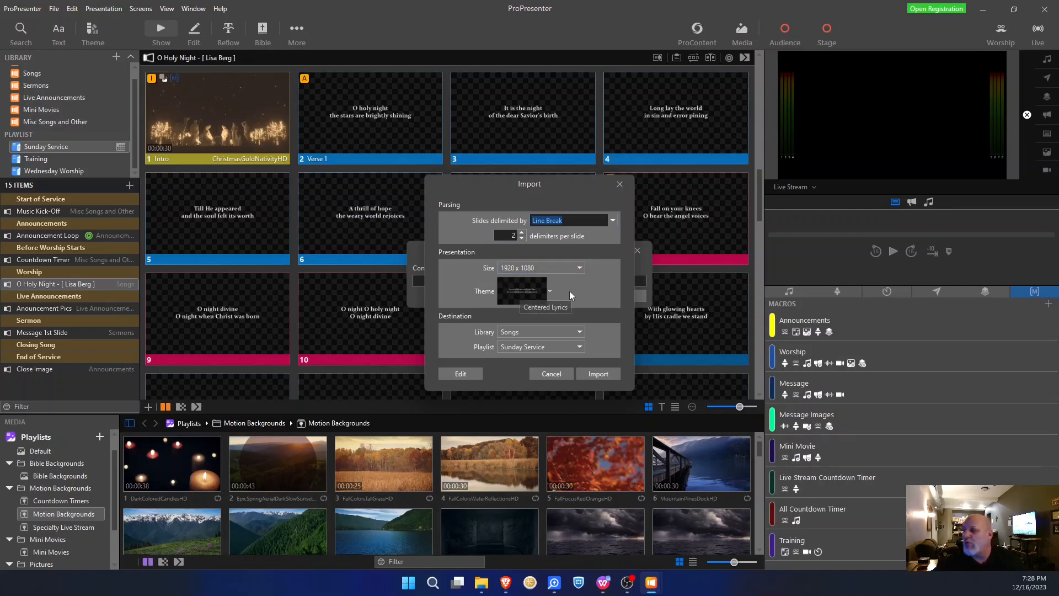
- Set the import theme to Golden Ticket > Centered Lyrics
left_click(551, 290)
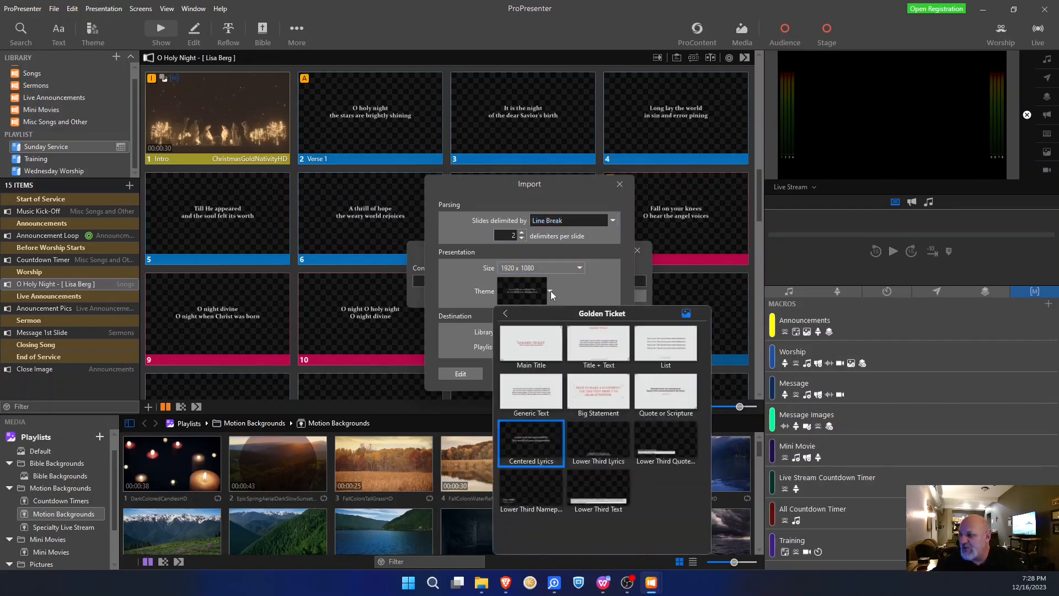
left_click(505, 314)
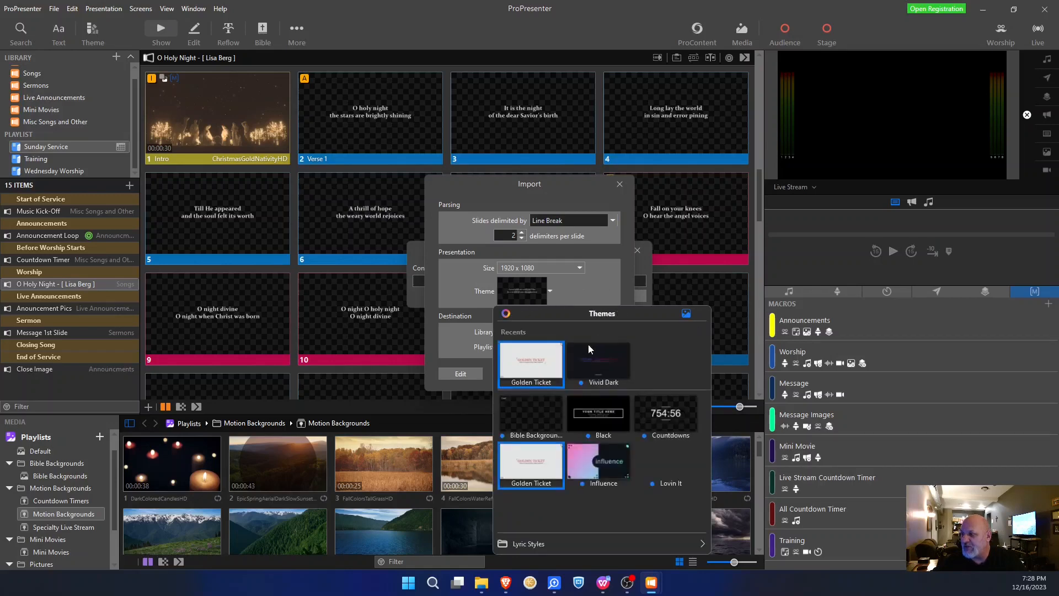
scroll(602, 452, "down", 1)
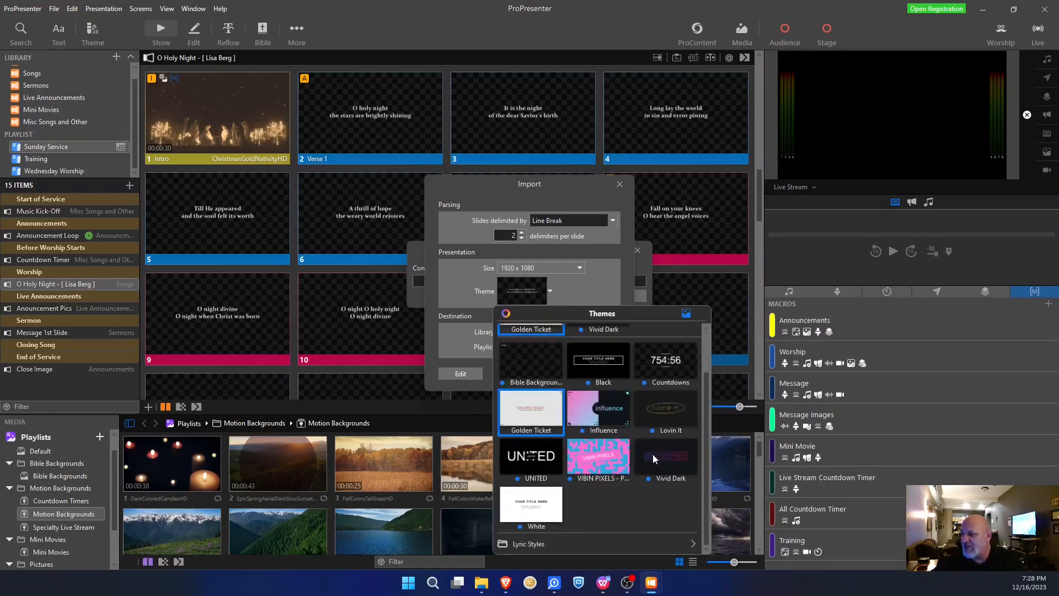
left_click(614, 469)
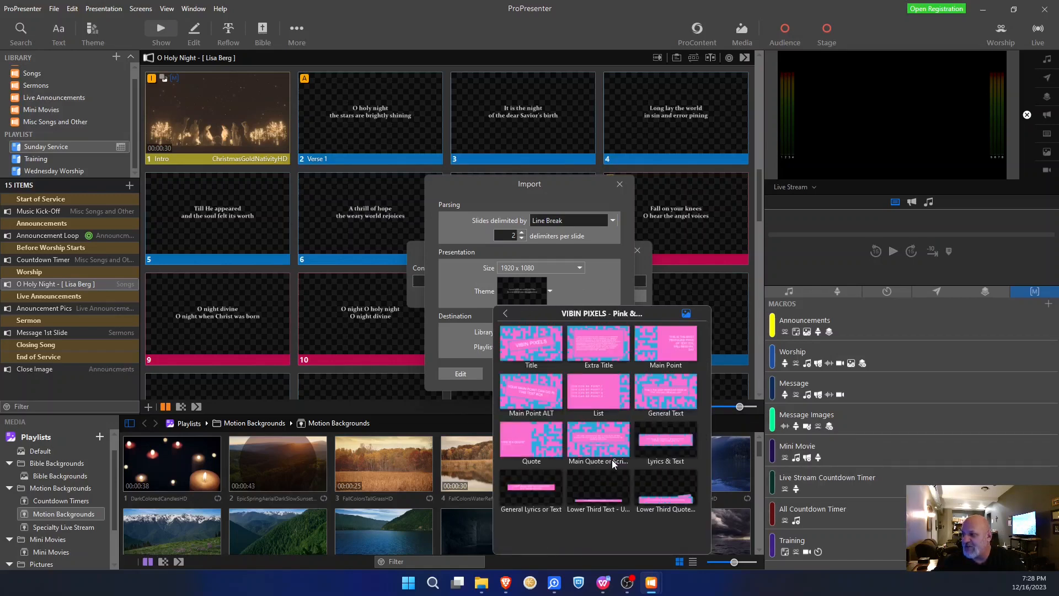
left_click(538, 486)
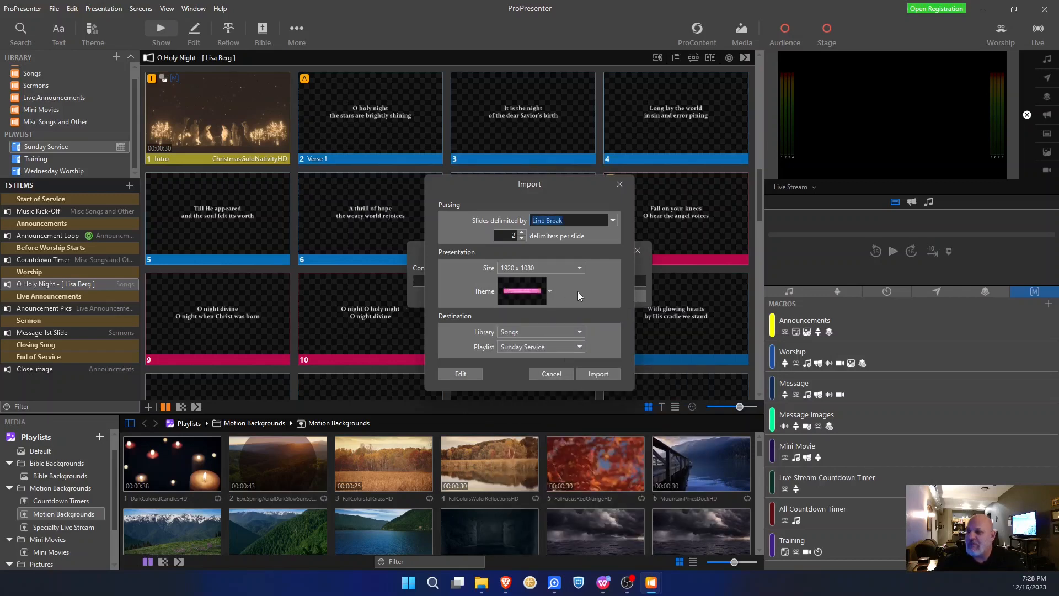
left_click(544, 288)
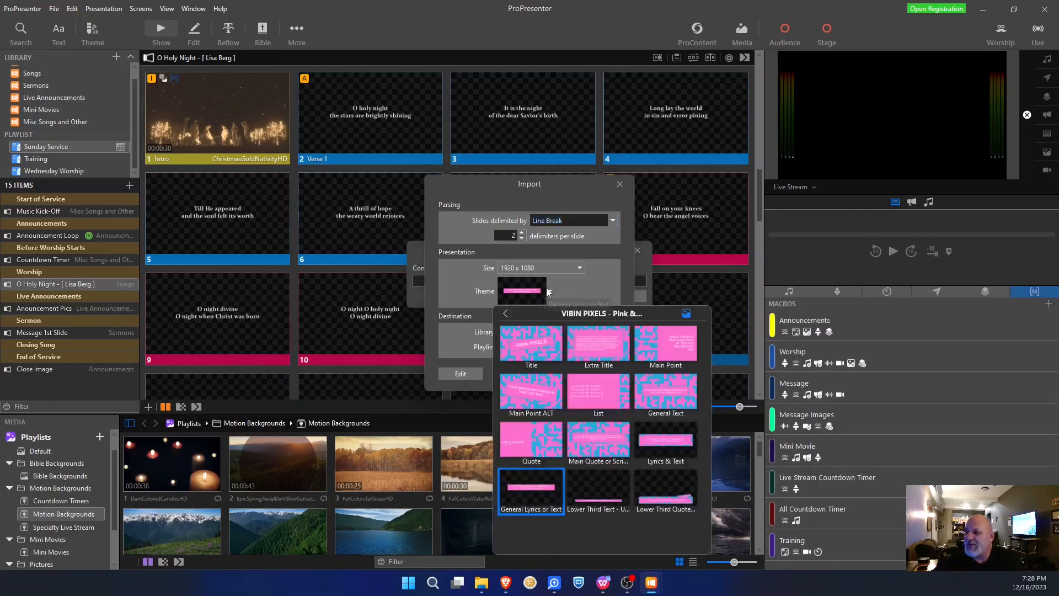
left_click(506, 313)
scroll(560, 383, "down", 1)
left_click(534, 413)
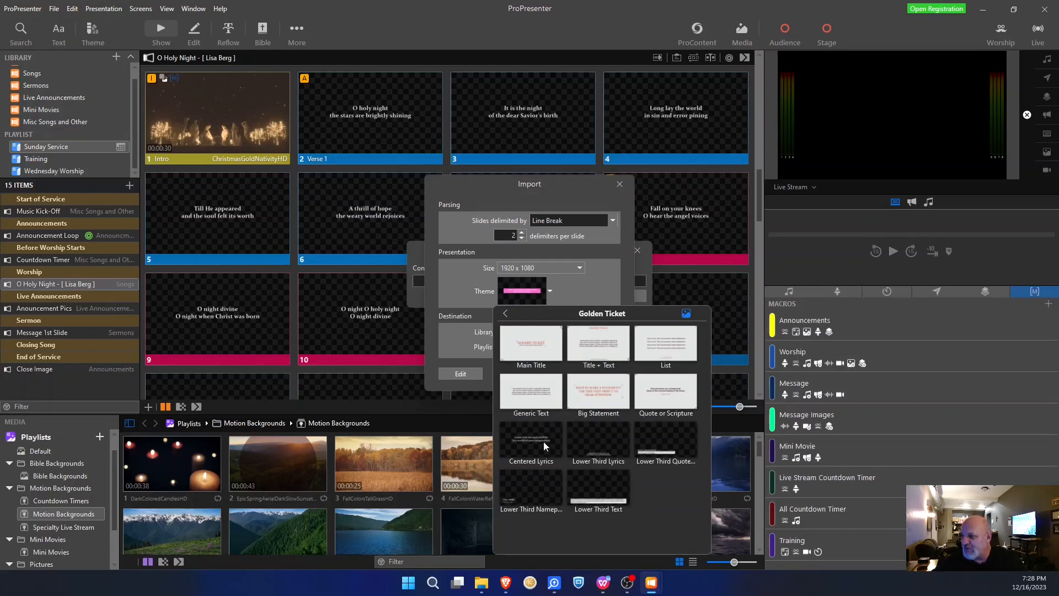
left_click(532, 442)
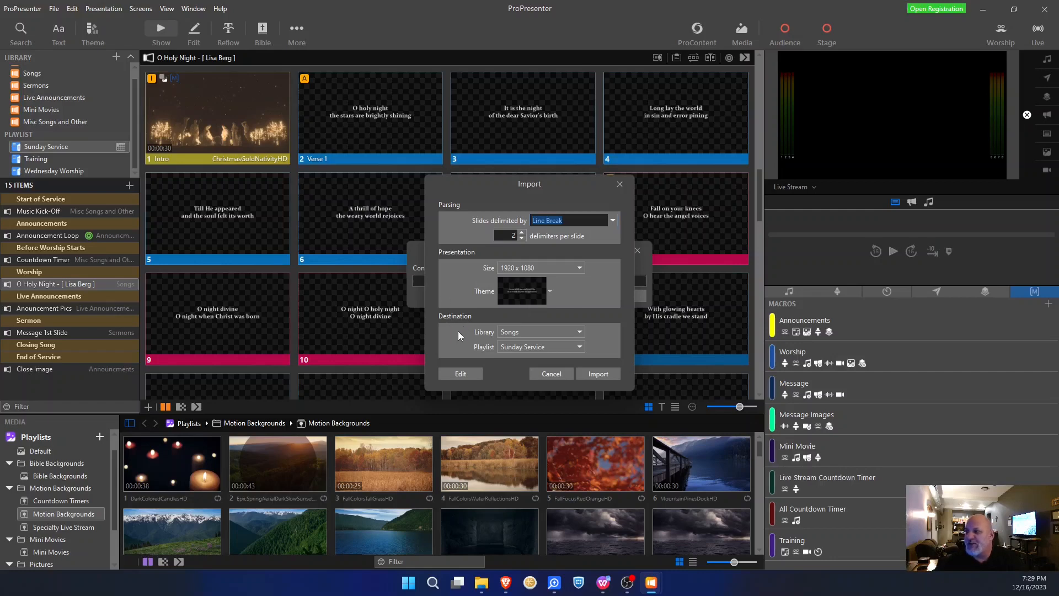
- Keep Songs as the destination library and Sunday Service as the playlist
left_click(509, 334)
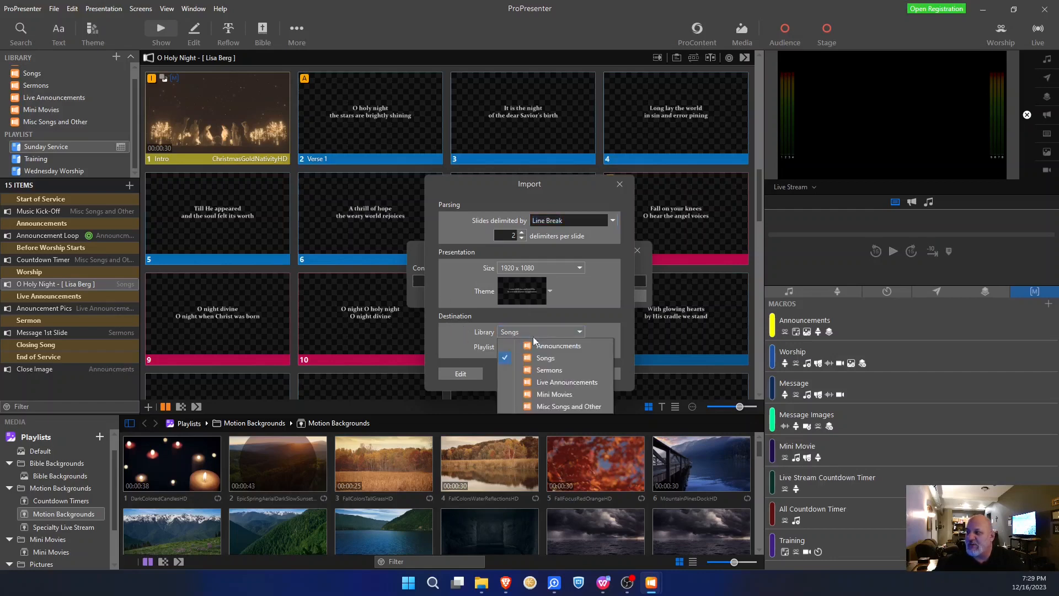
left_click(465, 334)
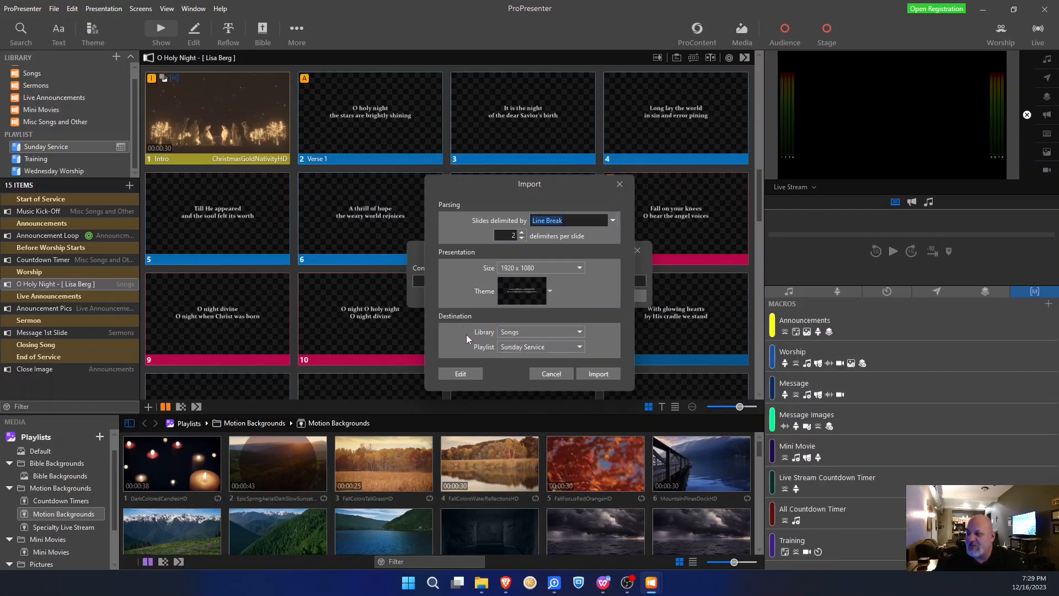
left_click(531, 333)
left_click(545, 357)
left_click(509, 350)
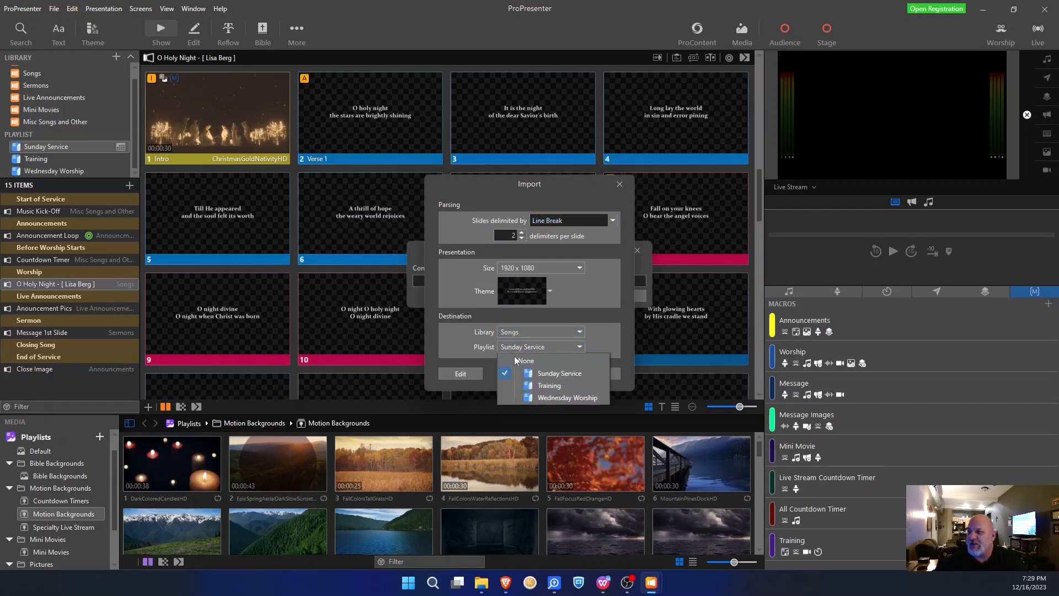
left_click(525, 360)
left_click(517, 349)
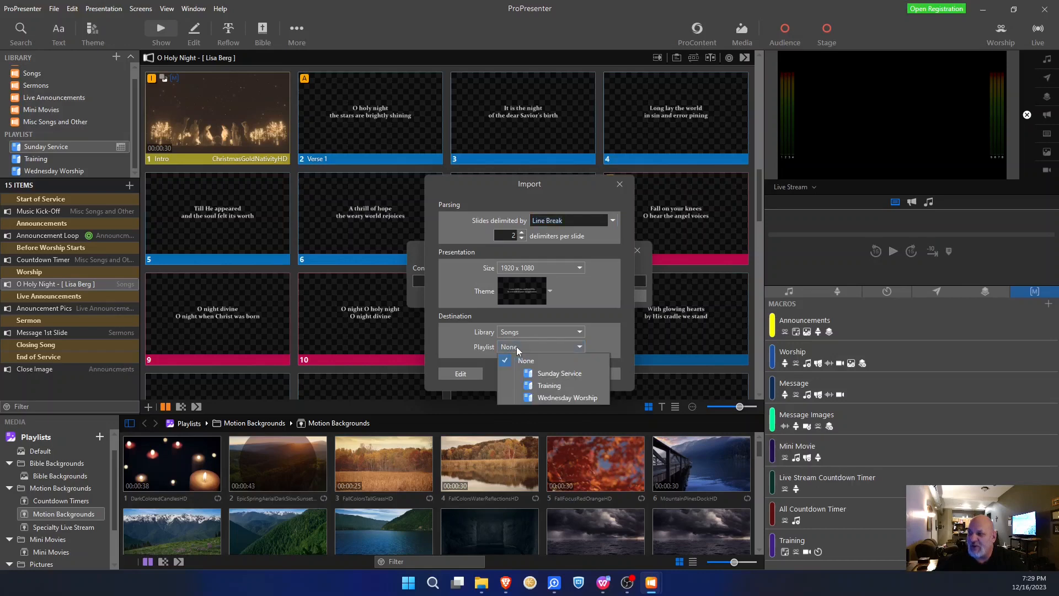
left_click(554, 373)
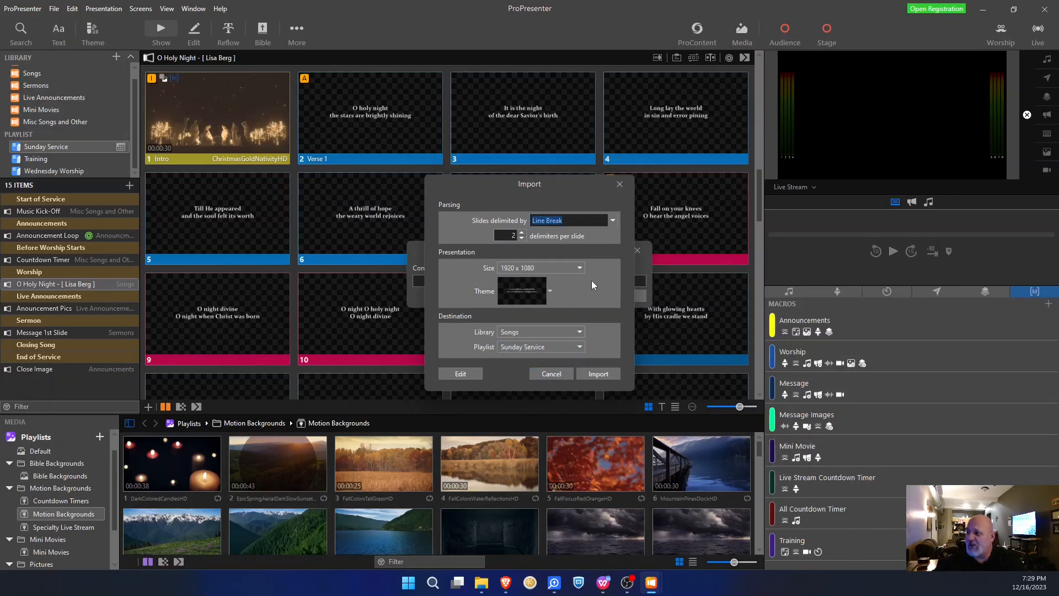
- Open the Reflow Editor in a maximized Import window and place the cursor after the last lyric line
left_click(460, 374)
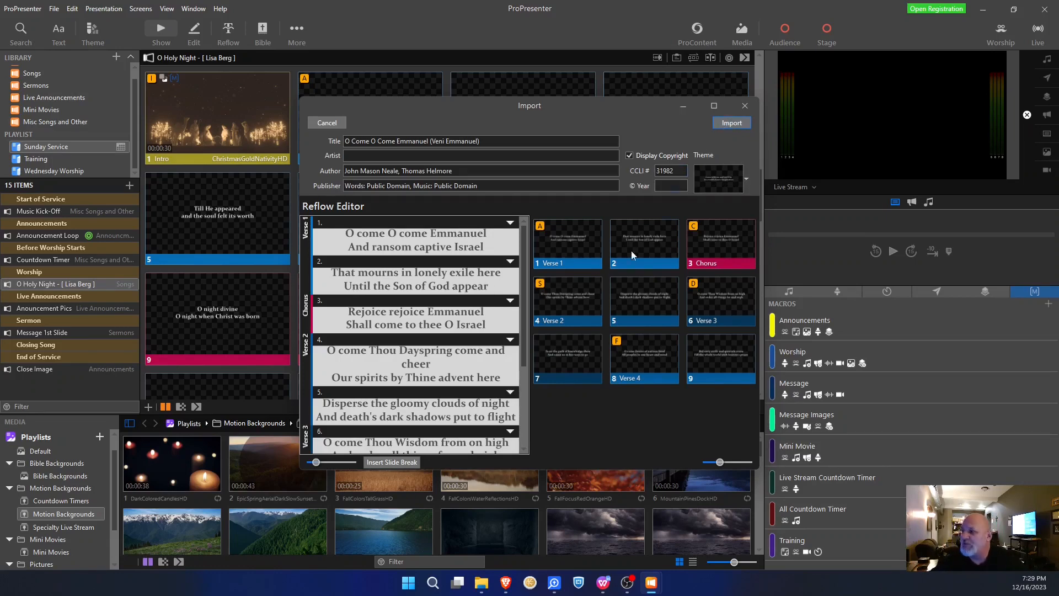
left_click(712, 105)
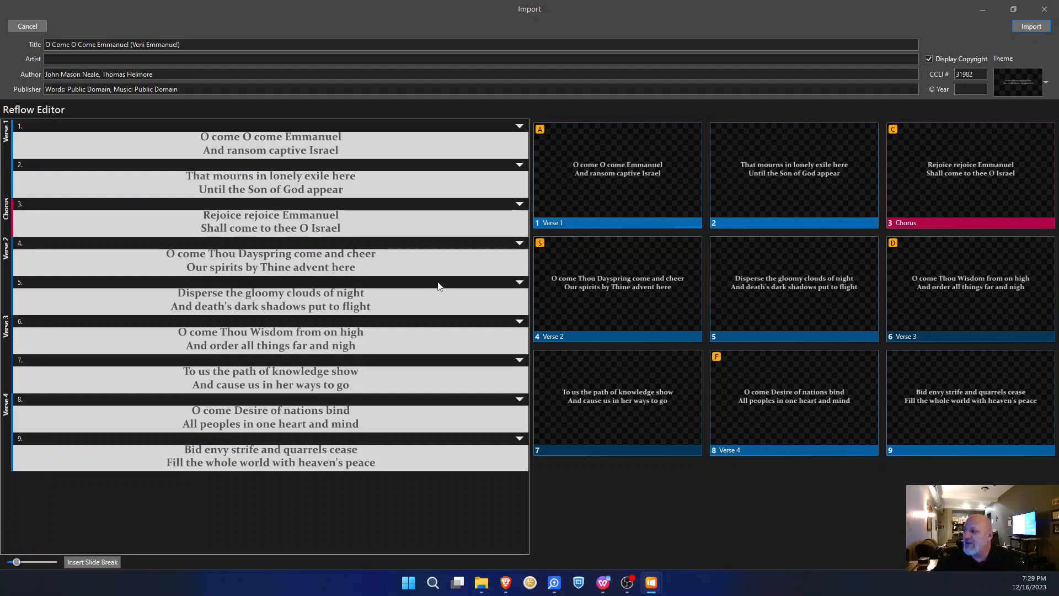
left_click(384, 465)
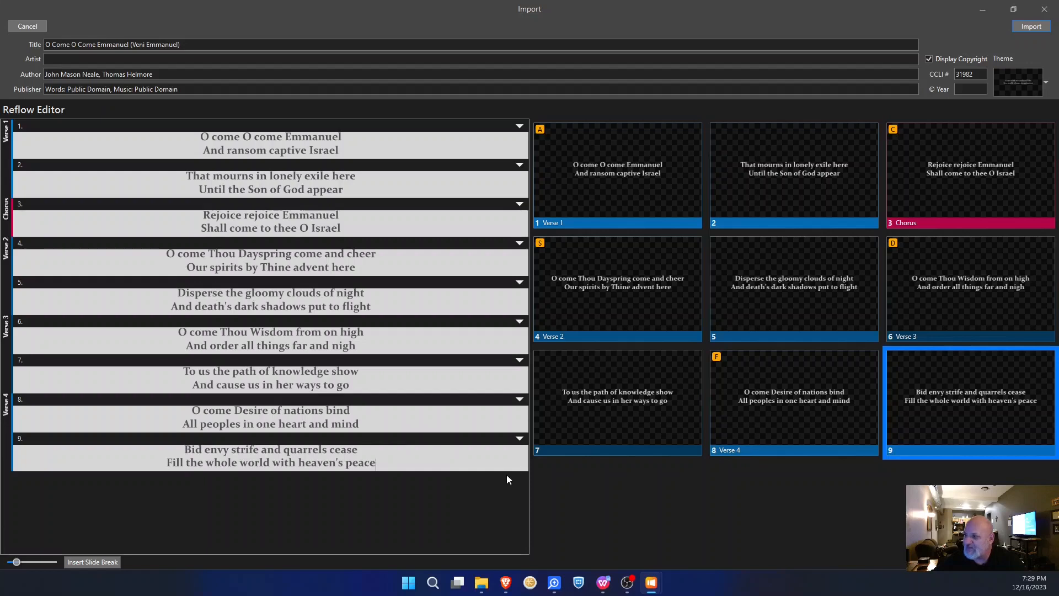
- Add two empty slides after the last verse and group slide 10 as Intro
left_click(88, 565)
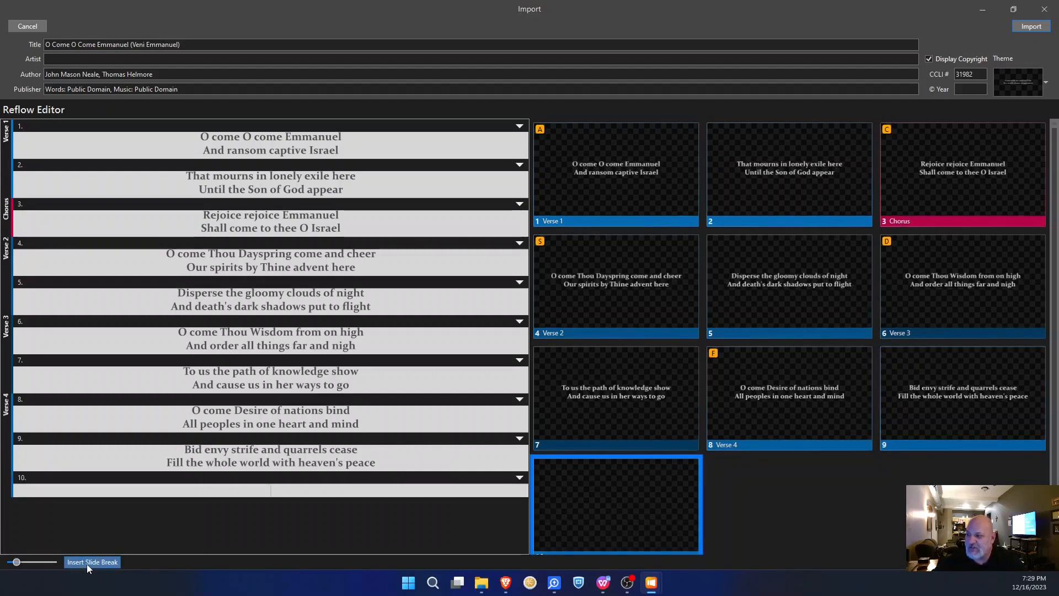
left_click(87, 564)
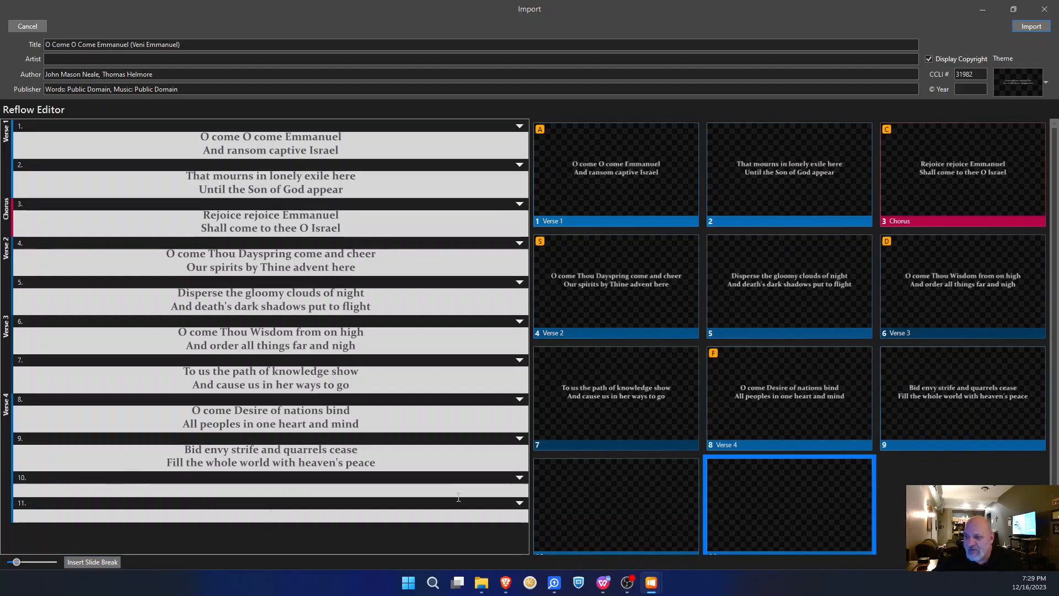
left_click(521, 478)
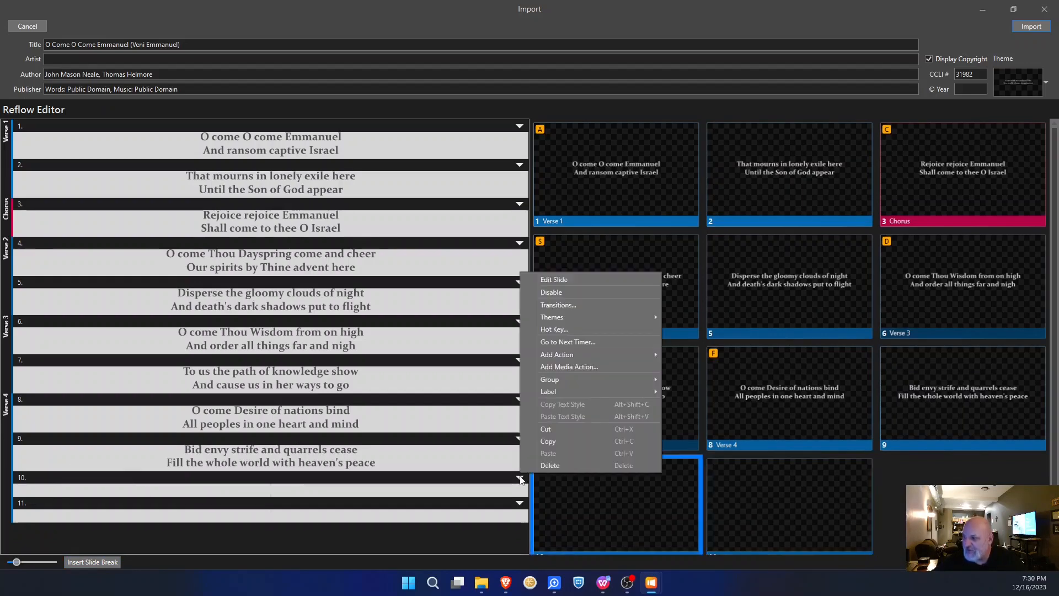
mouse_move(571, 378)
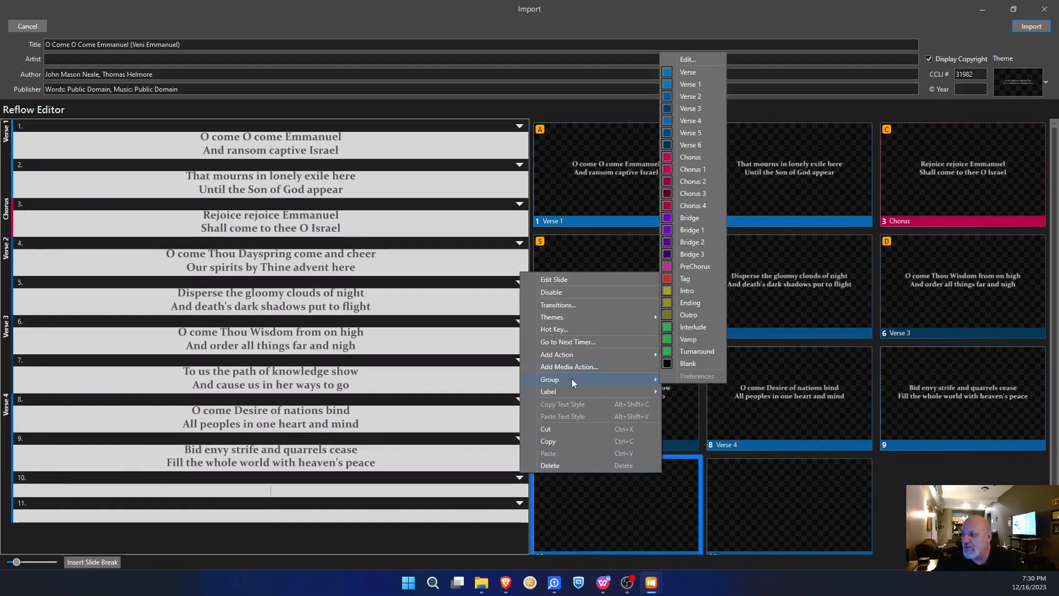
left_click(687, 292)
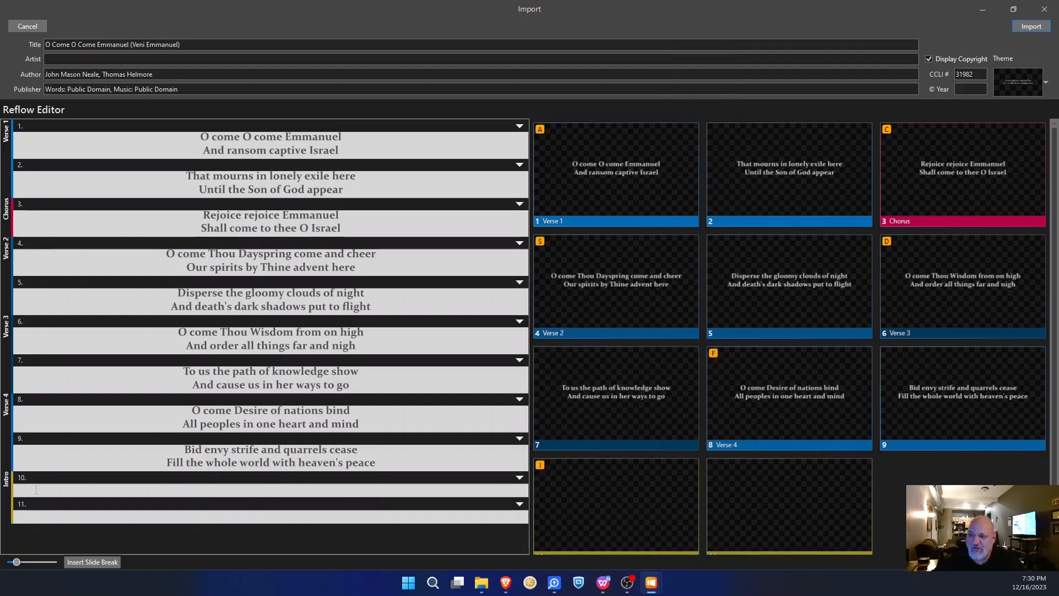
- Group empty slide 11 as Blank
left_click(519, 505)
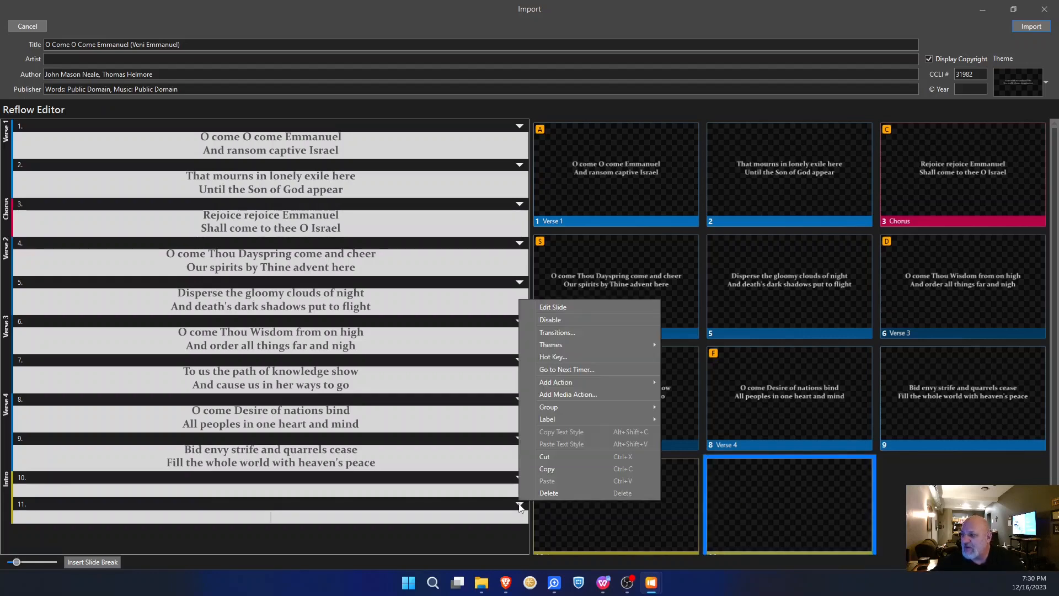
mouse_move(565, 406)
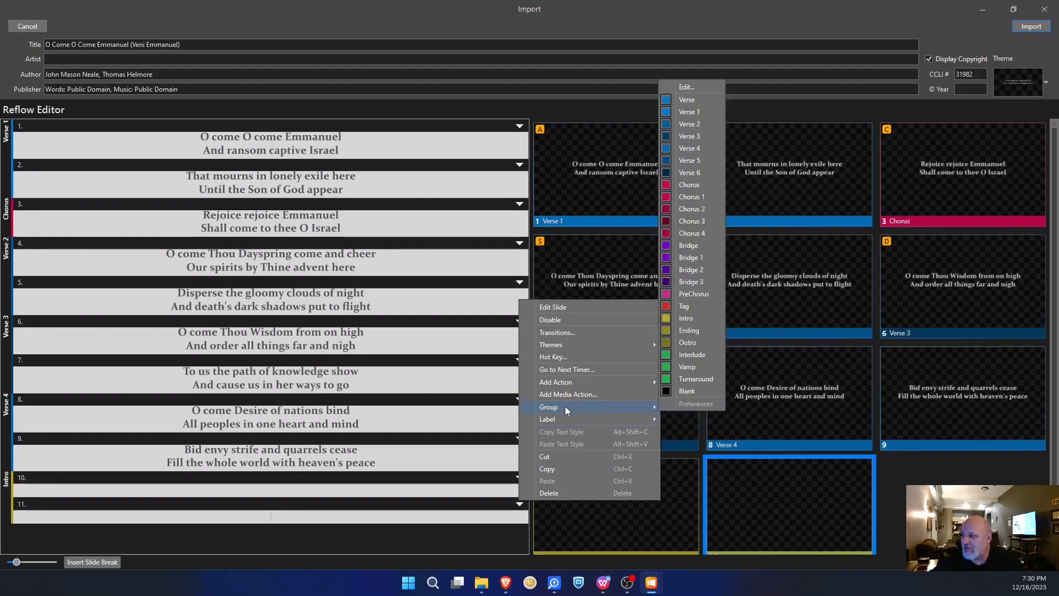
left_click(687, 391)
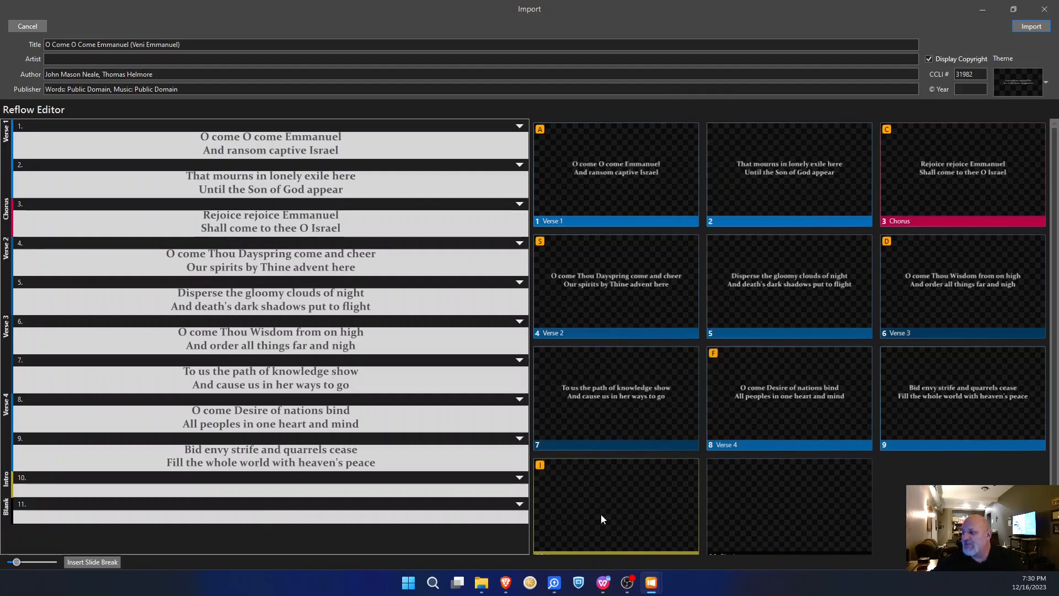
scroll(832, 489, "down", 1)
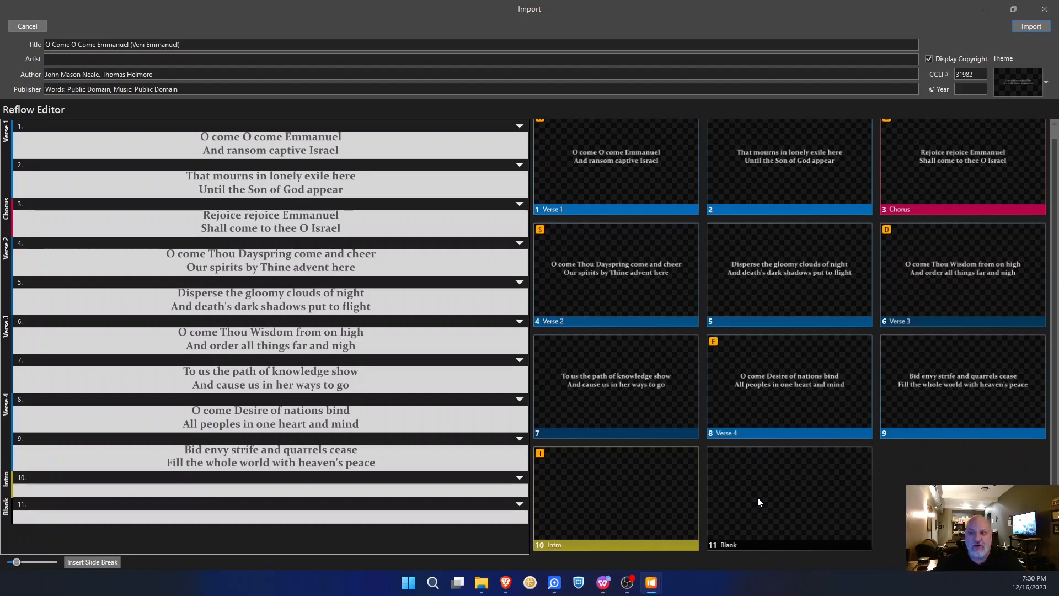
scroll(788, 329, "up", 1)
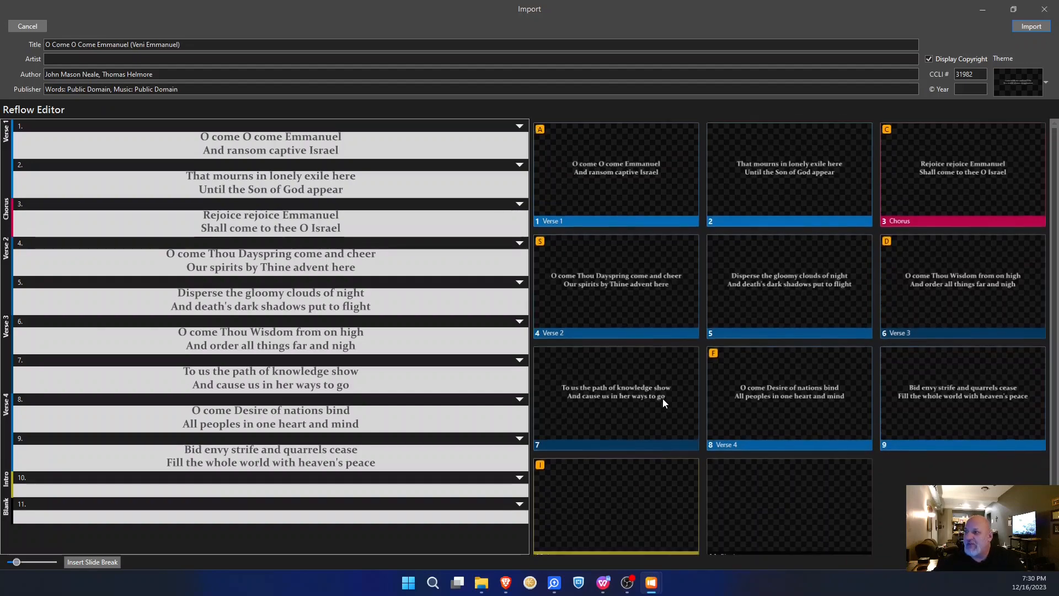
- Import the song and move it below O Holy Night in the Worship section
left_click(1029, 26)
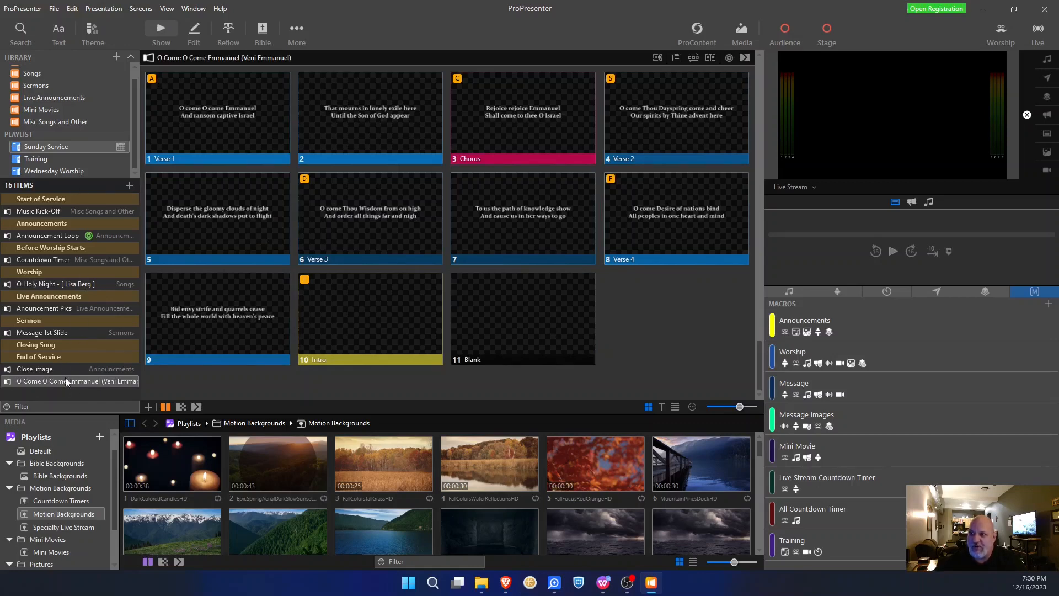
left_click_drag(38, 382, 38, 288)
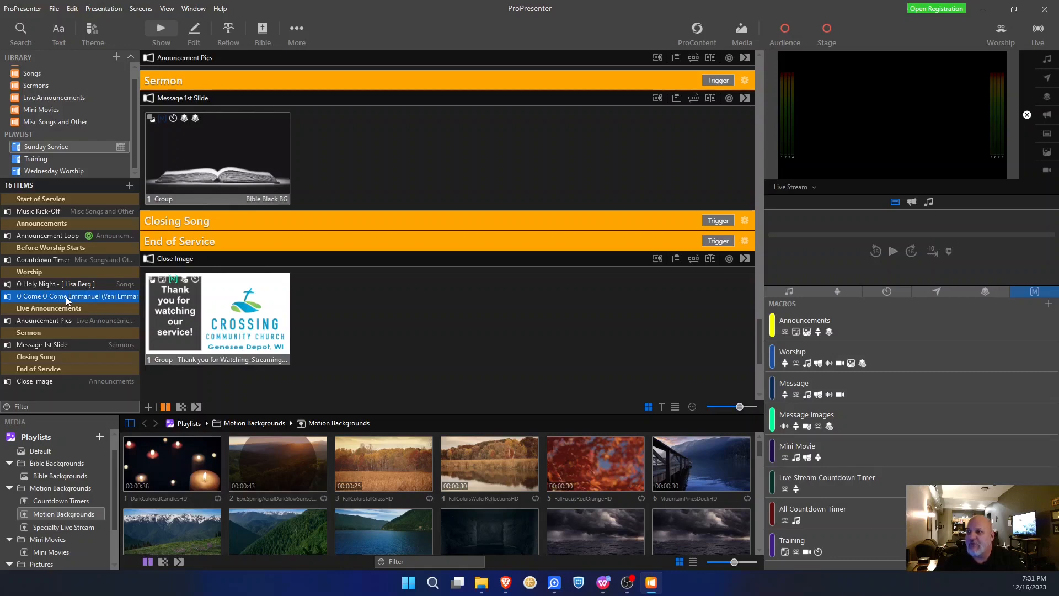
scroll(350, 316, "down", 1)
scroll(349, 316, "up", 4)
scroll(351, 316, "up", 6)
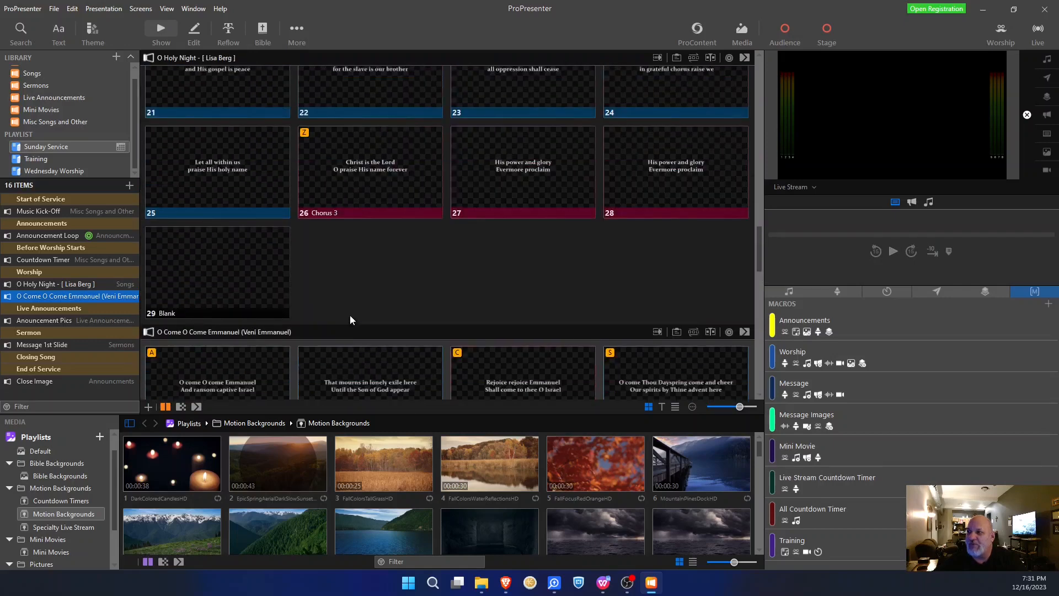
scroll(350, 314, "down", 6)
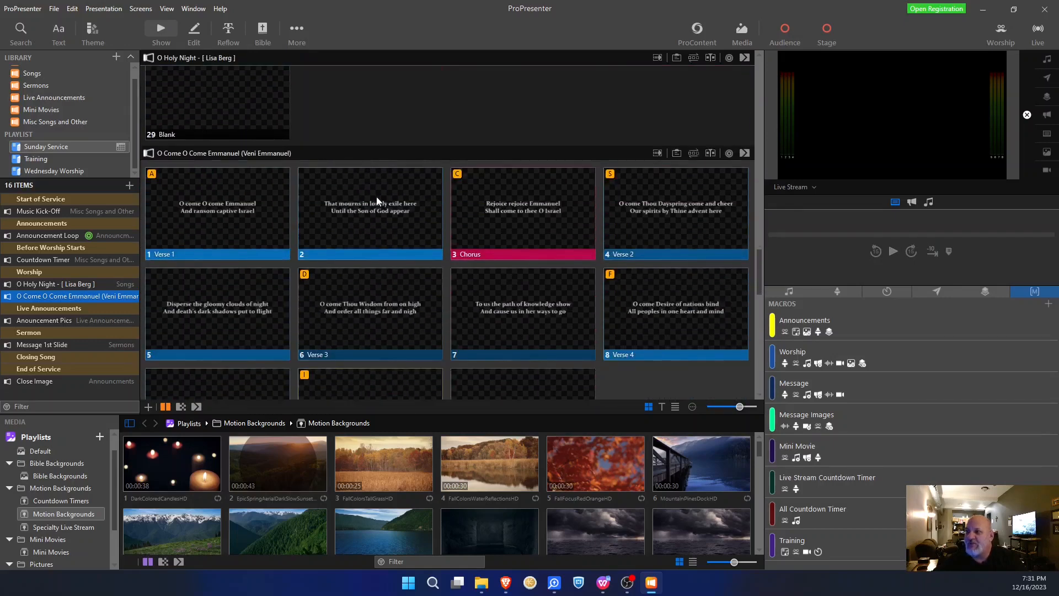
scroll(376, 196, "up", 3)
scroll(376, 194, "down", 3)
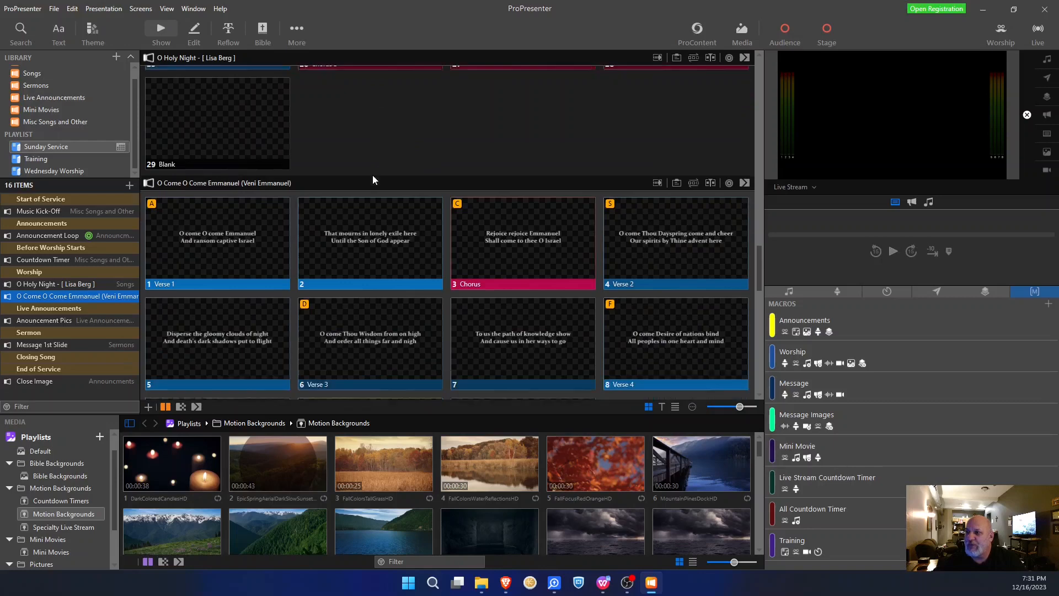
scroll(373, 180, "down", 1)
scroll(239, 130, "down", 2)
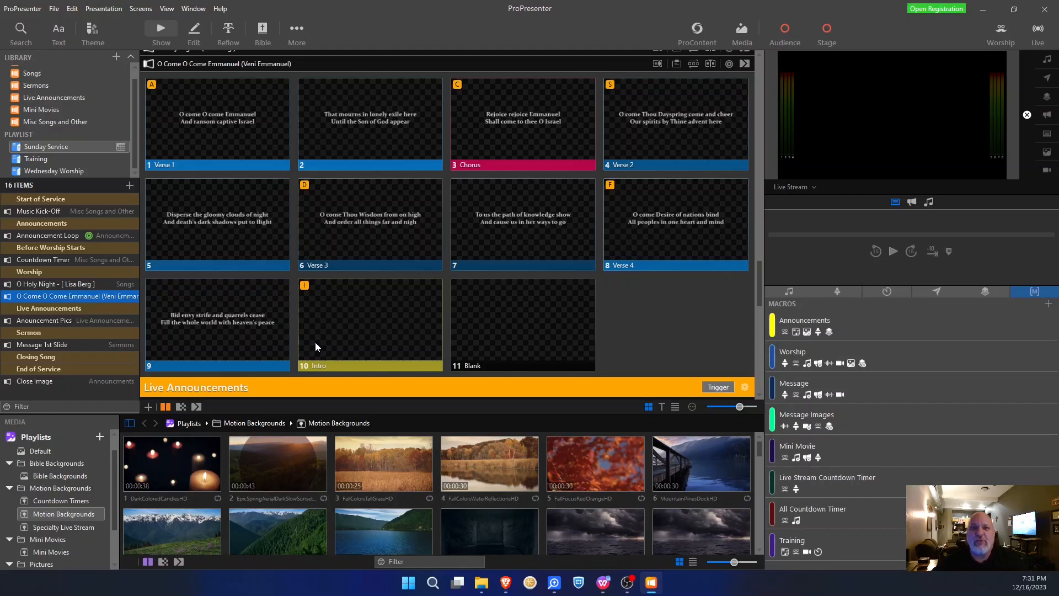
- Show the arrangement bar and drag the Intro group ahead of Verse 1
left_click(693, 64)
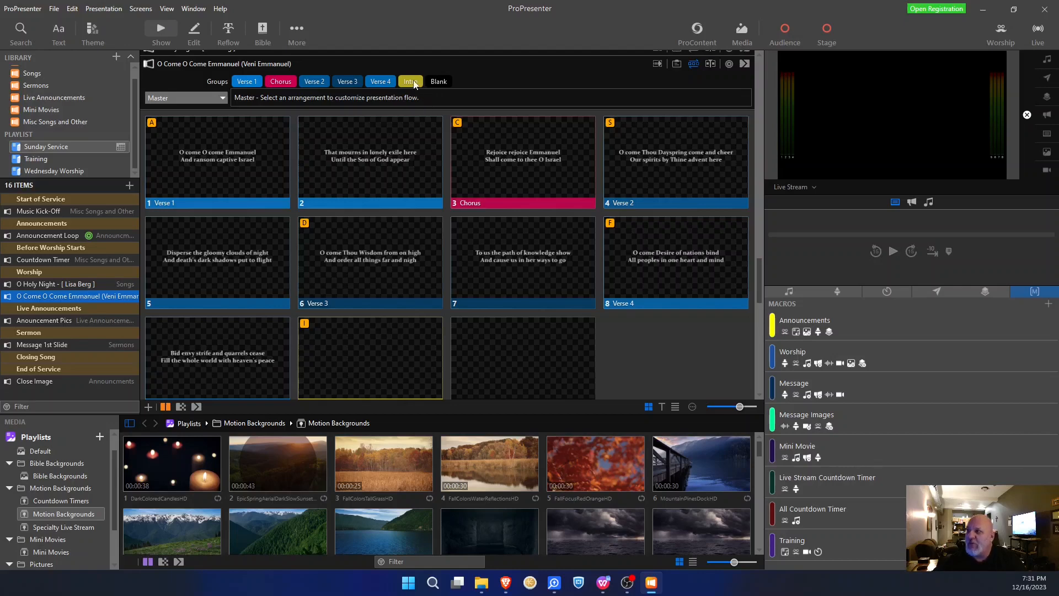
left_click_drag(409, 84, 234, 83)
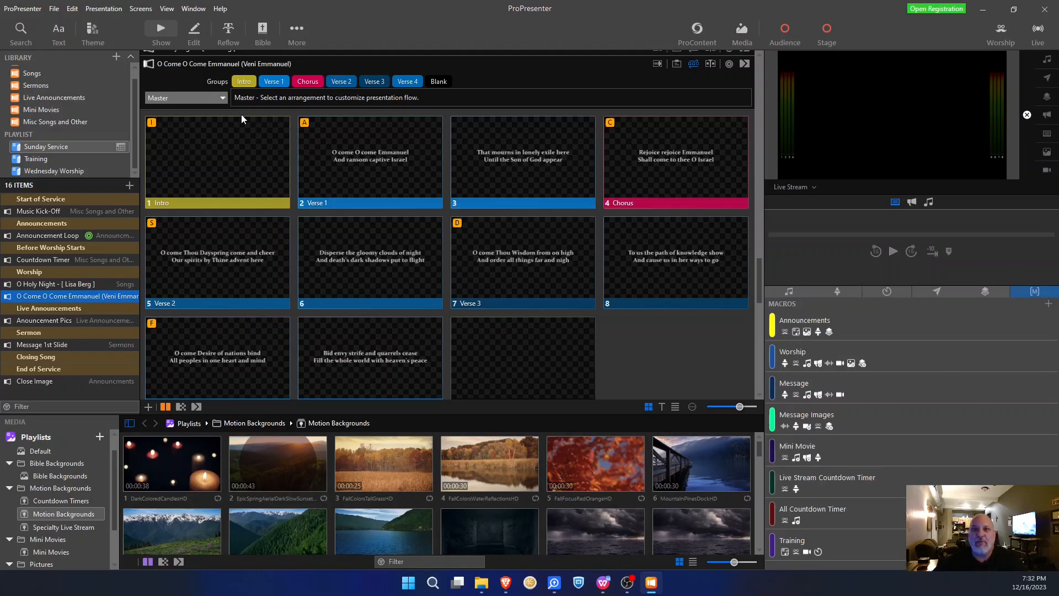
- Create a new arrangement named after the arranger, with the surname capitalised
left_click(223, 99)
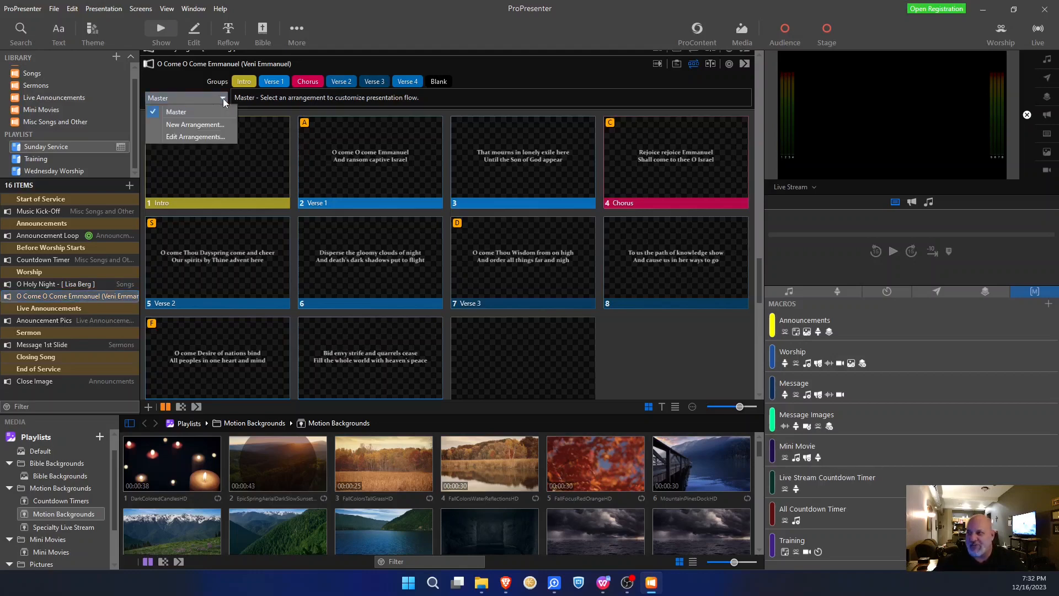
left_click(190, 123)
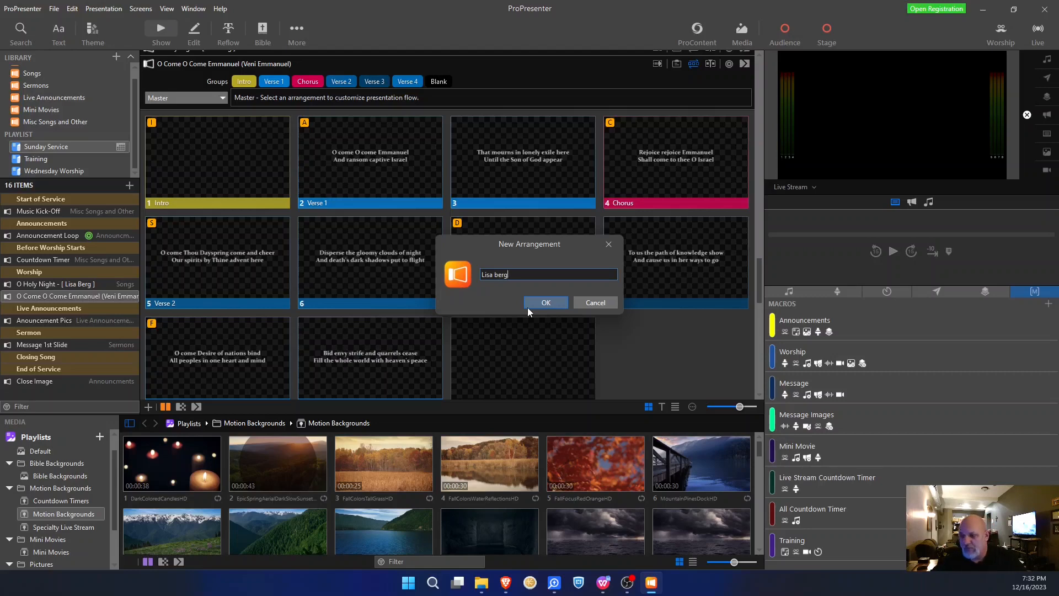
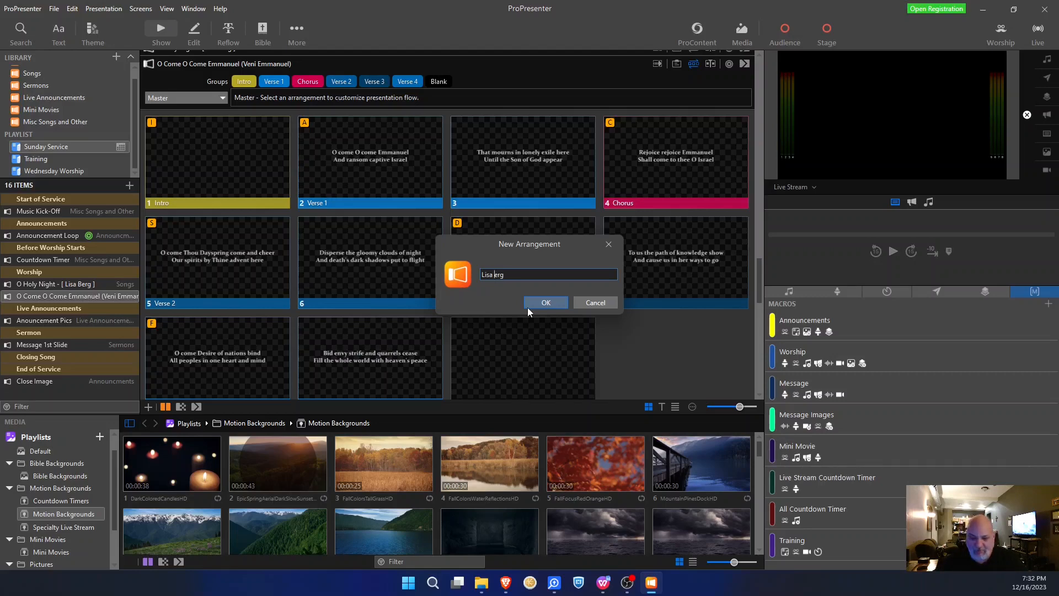
left_click(546, 303)
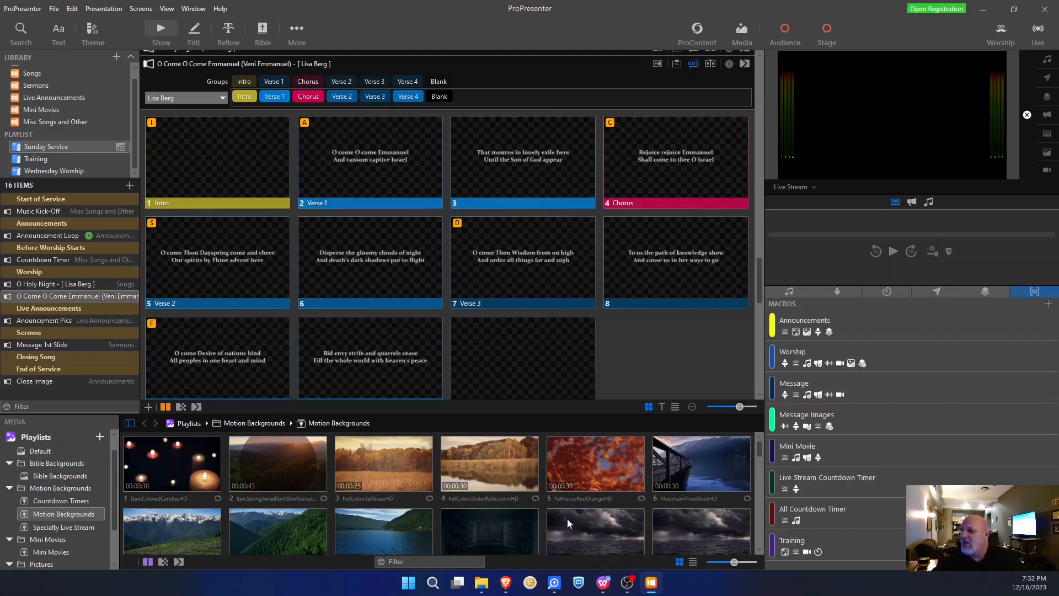
left_click(507, 587)
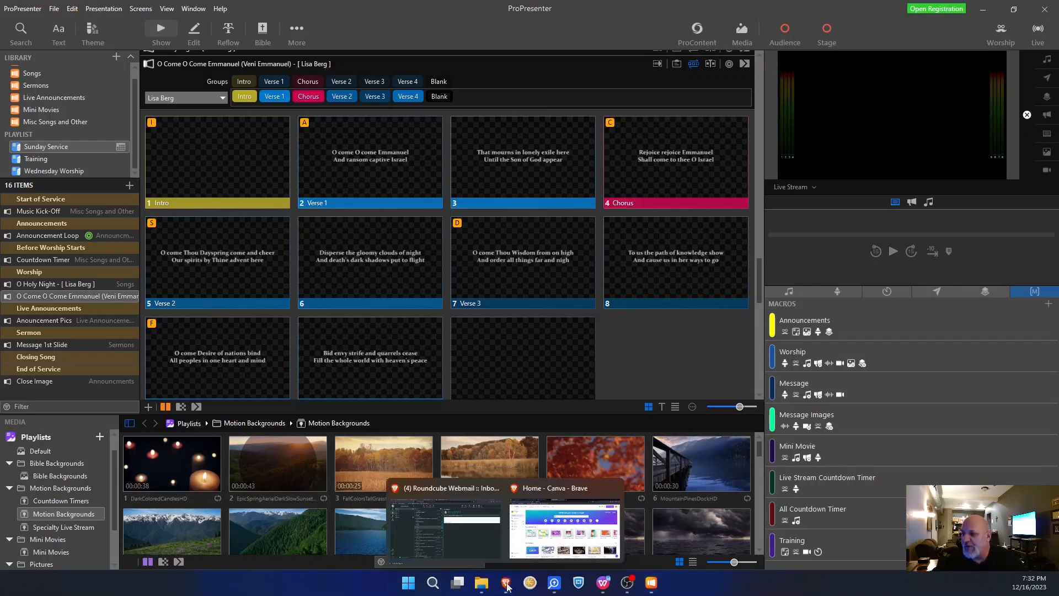
- Check the chord chart's song order (V1, C×2, V2, C×3, V1, C), then return to ProPresenter
left_click(477, 547)
left_click(556, 158)
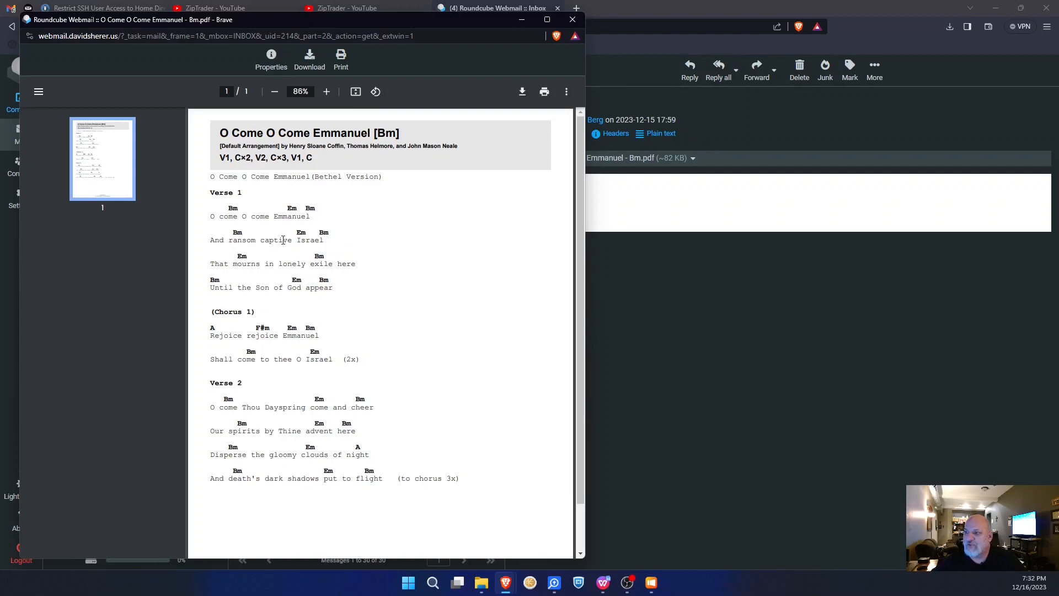
scroll(270, 314, "down", 1)
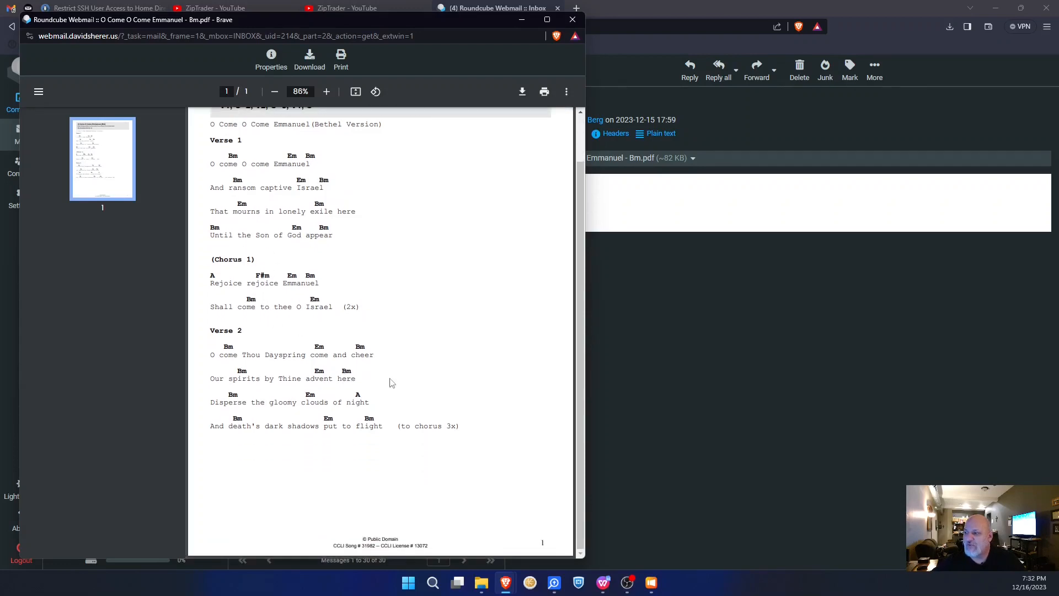
scroll(381, 343, "up", 1)
scroll(379, 343, "down", 1)
scroll(464, 364, "up", 1)
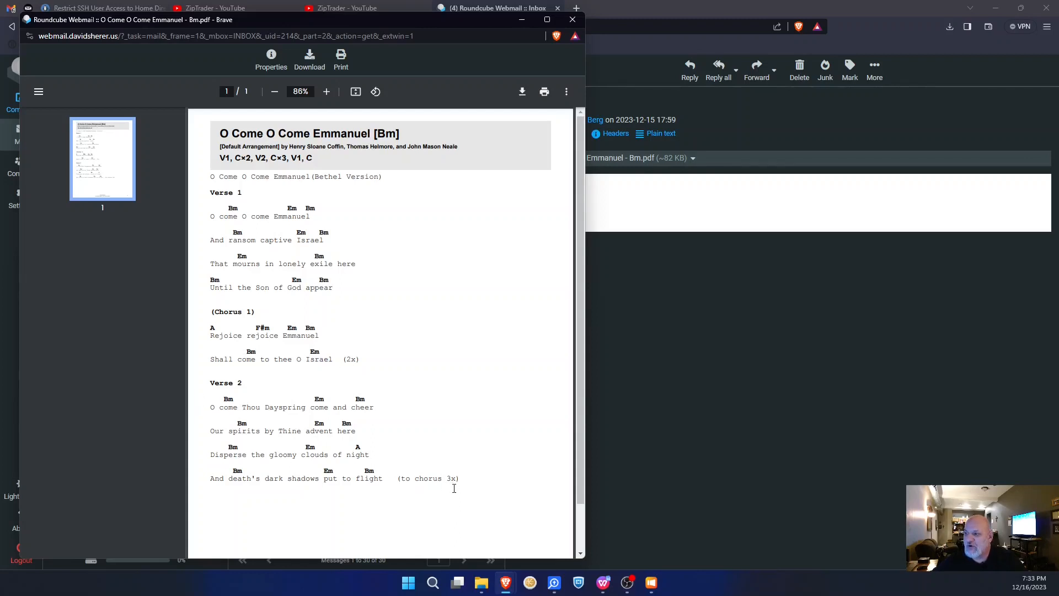
scroll(432, 478, "down", 1)
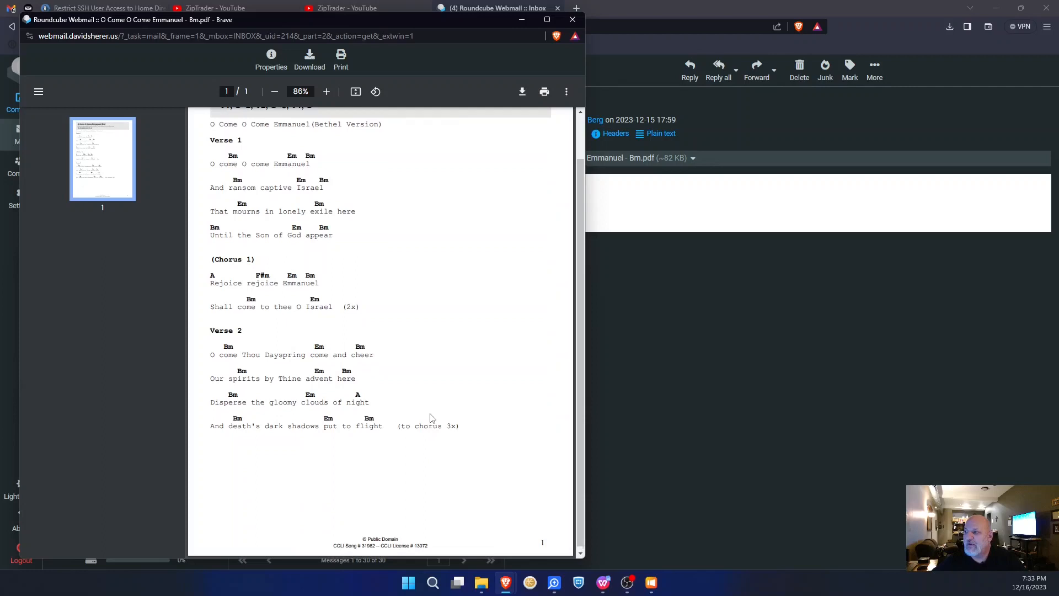
scroll(430, 415, "up", 1)
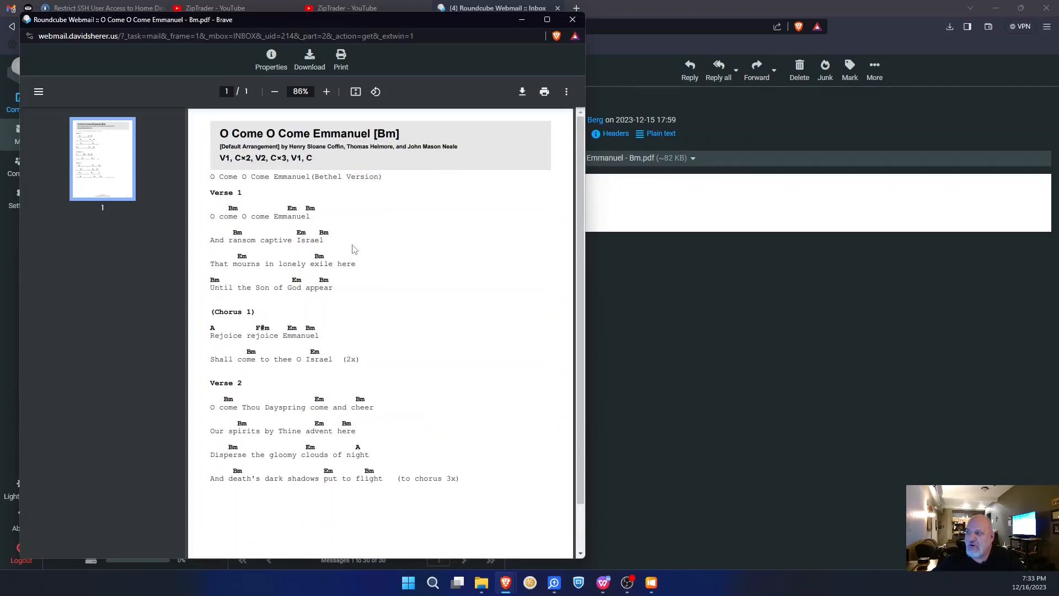
scroll(352, 249, "down", 1)
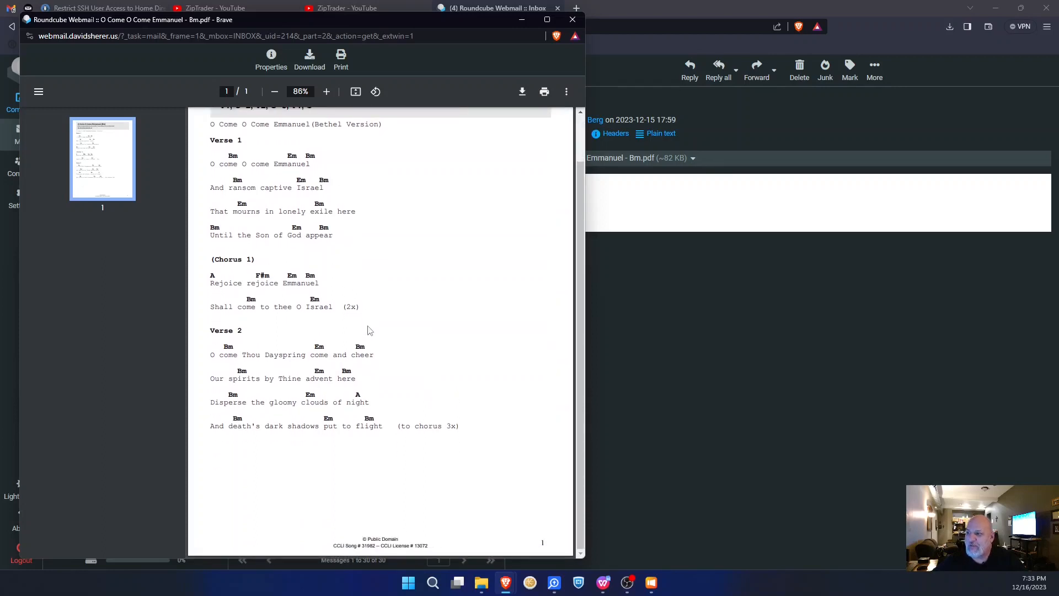
scroll(367, 326, "up", 1)
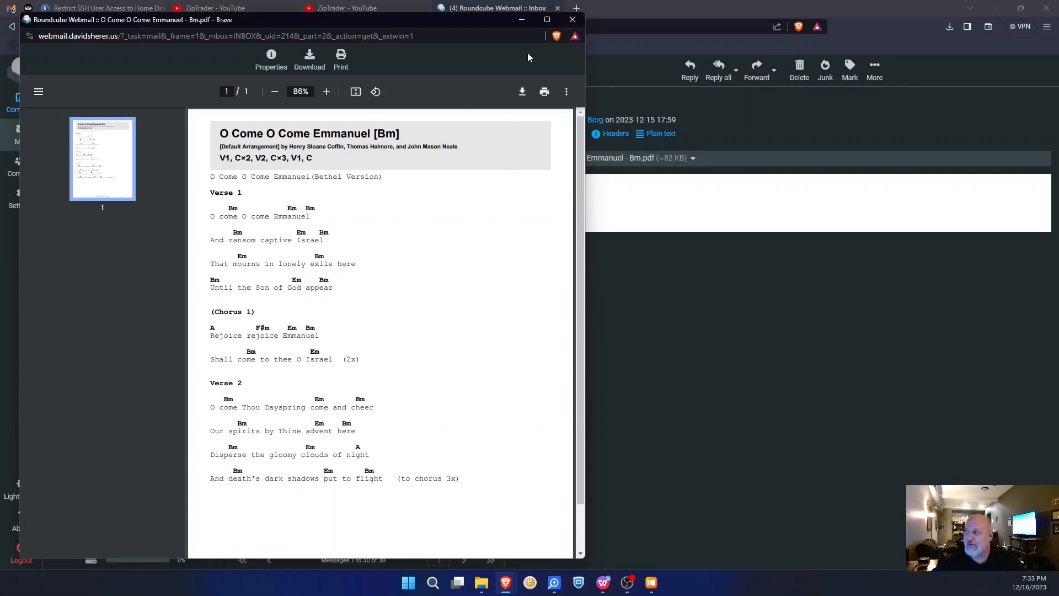
left_click(572, 20)
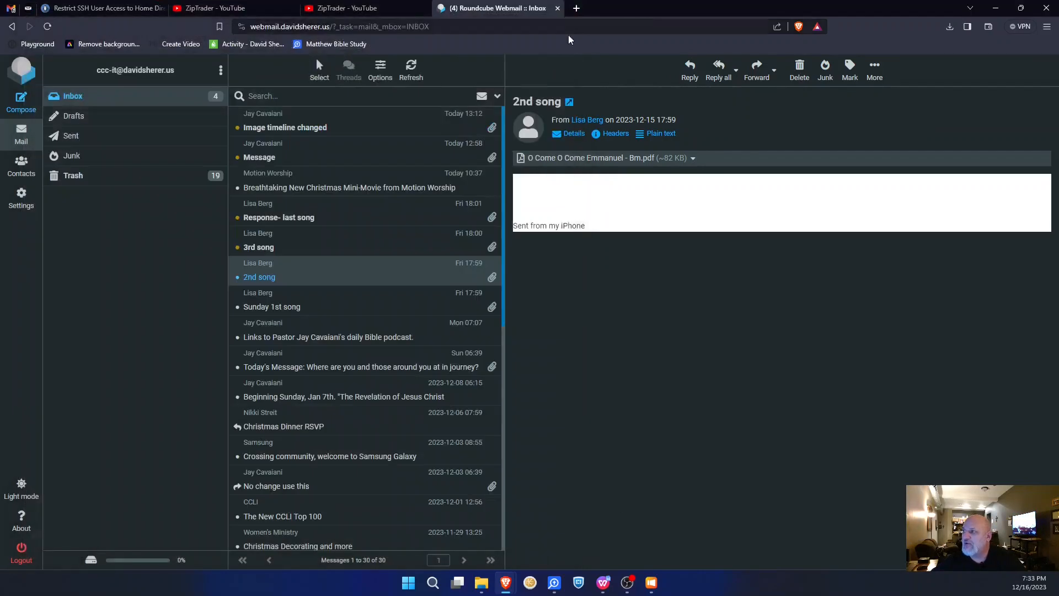
left_click(652, 584)
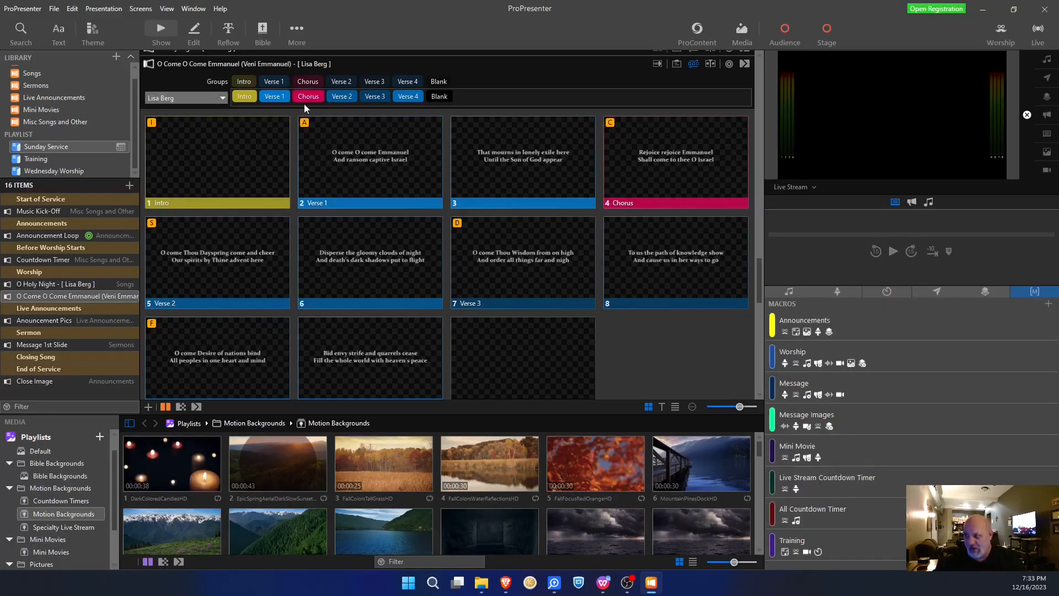
- Add three Chorus repeats after Verse 2 and remove Verse 3 and Verse 4 from the arrangement
left_click_drag(312, 83, 426, 97)
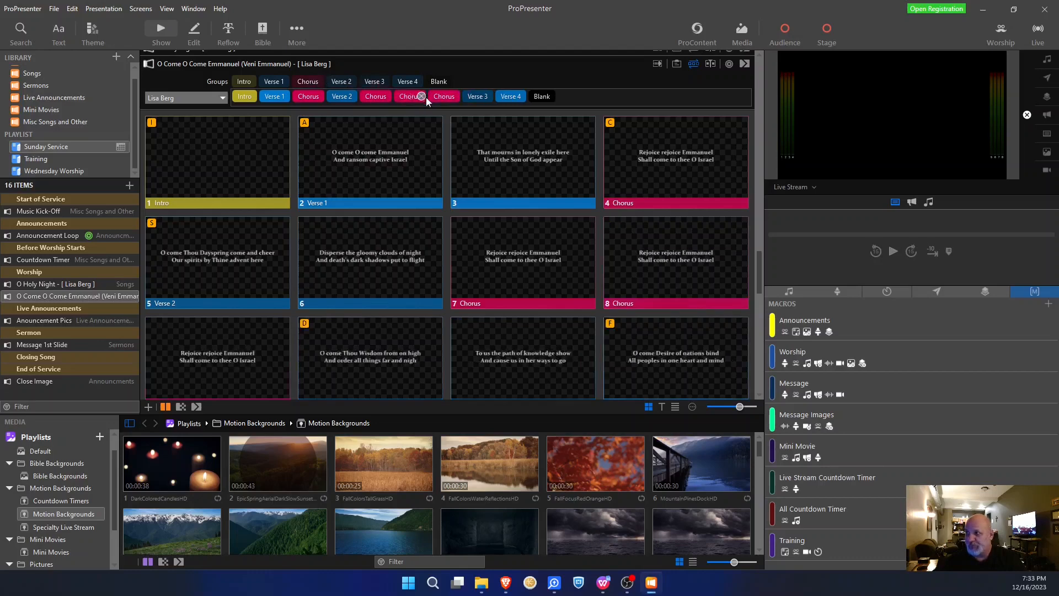
left_click(488, 97)
left_click(489, 96)
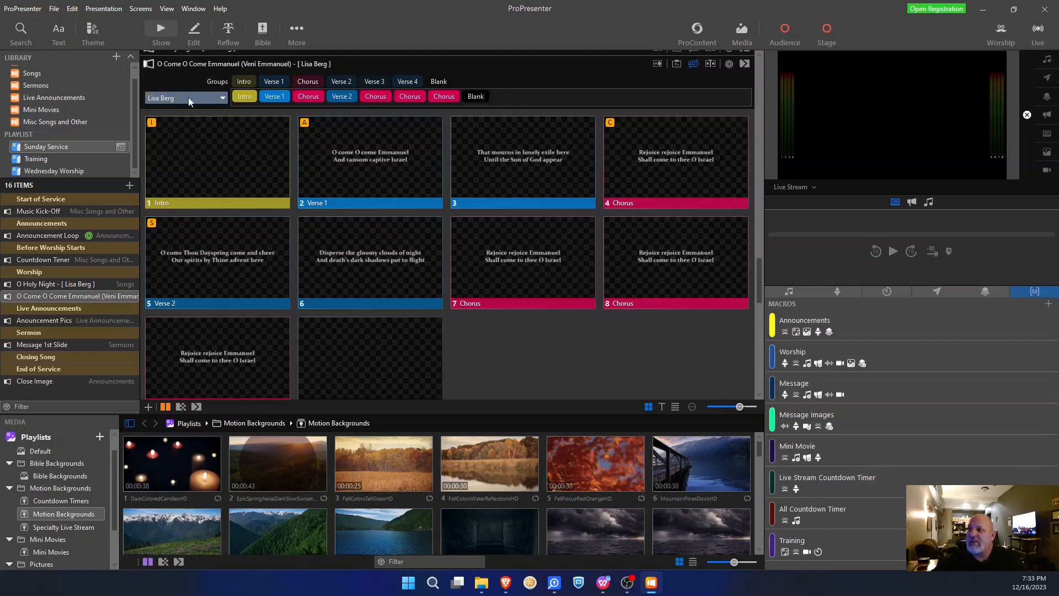
- Hide the arrangement editor, widen the playlist panel, and switch O Come O Come Emmanuel to Master
left_click(694, 64)
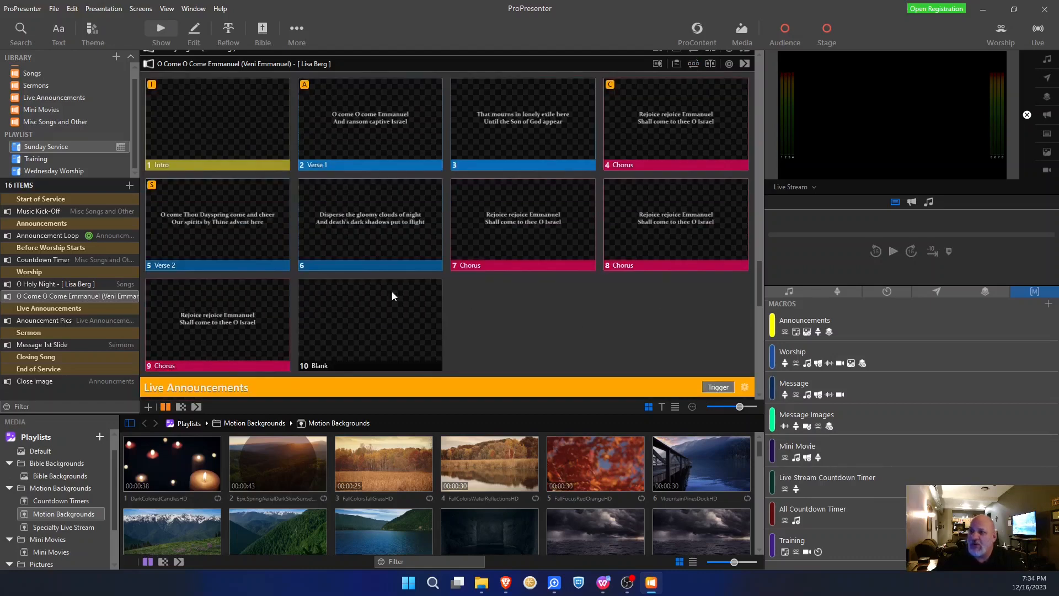
left_click_drag(143, 304, 232, 307)
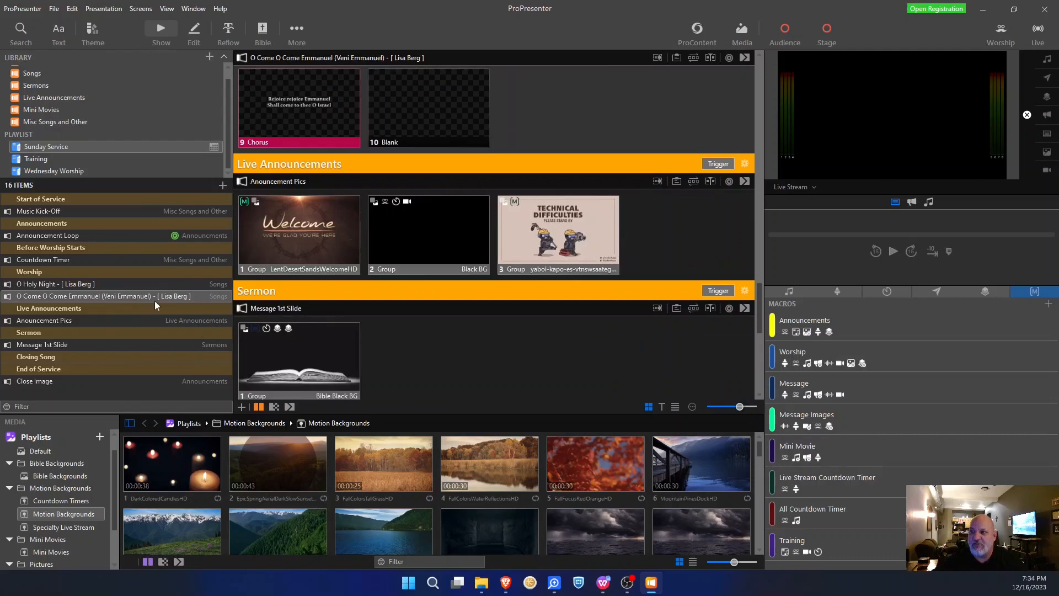
right_click(177, 295)
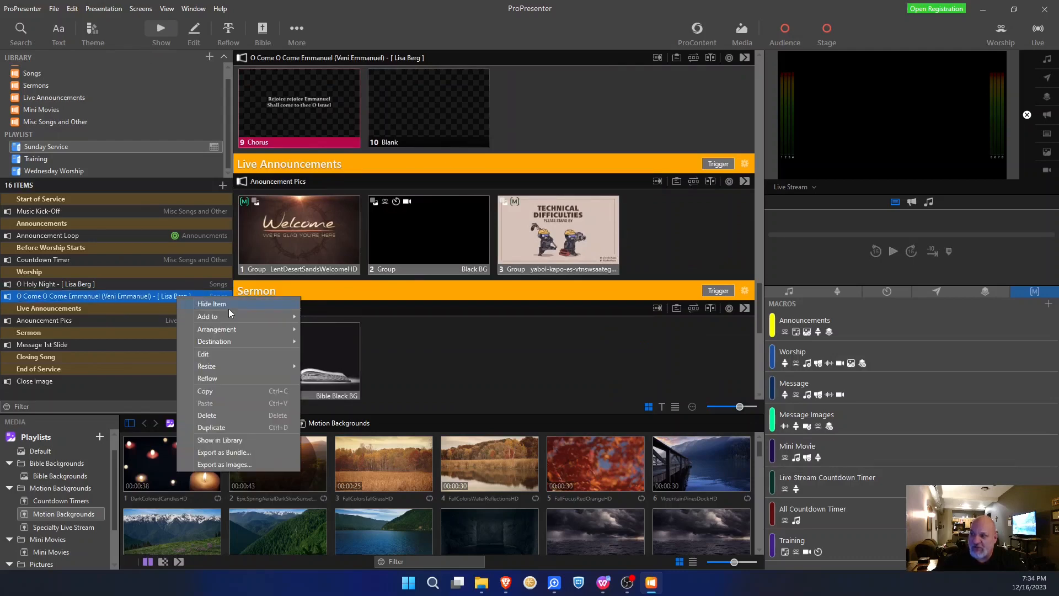
mouse_move(241, 329)
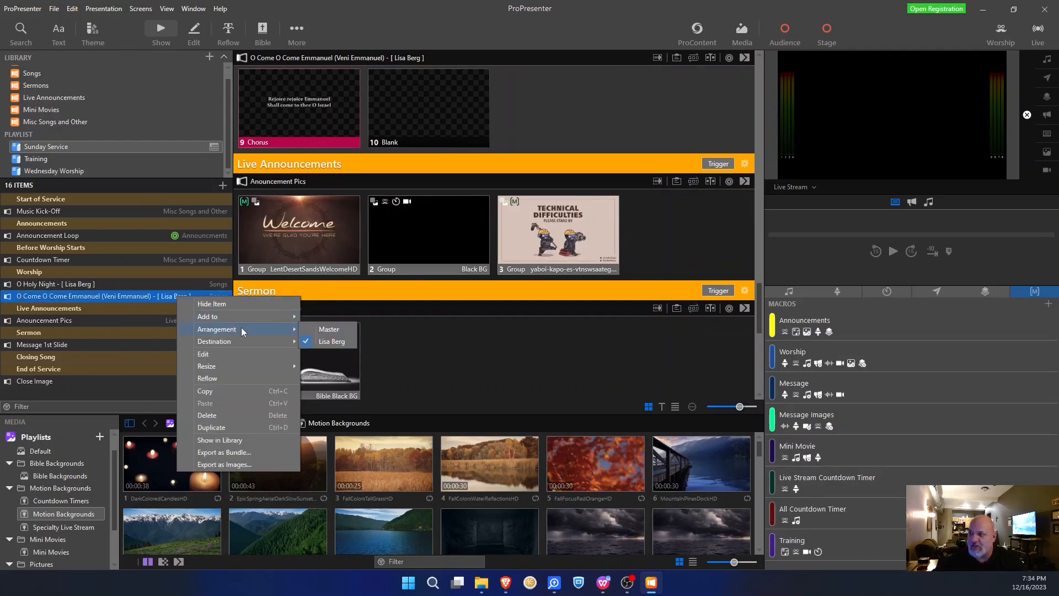
left_click(326, 330)
scroll(469, 201, "up", 4)
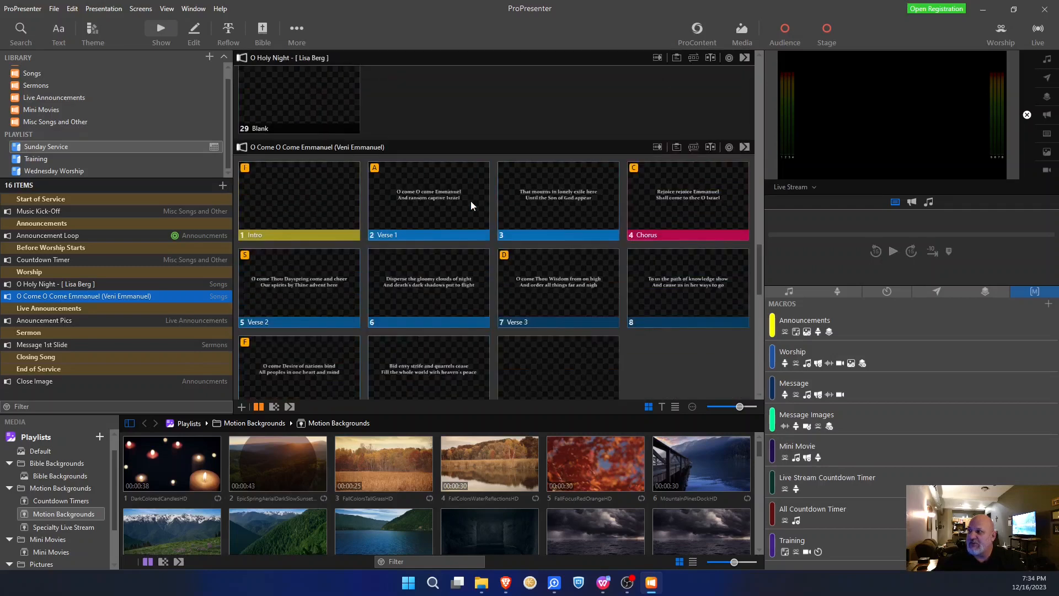
scroll(472, 208, "down", 3)
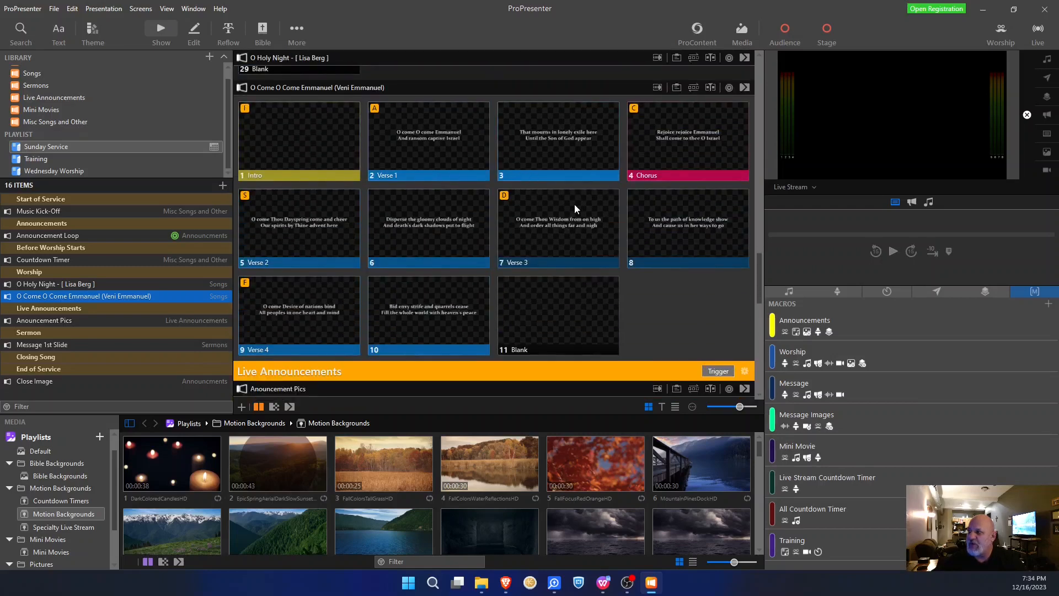
scroll(595, 210, "down", 1)
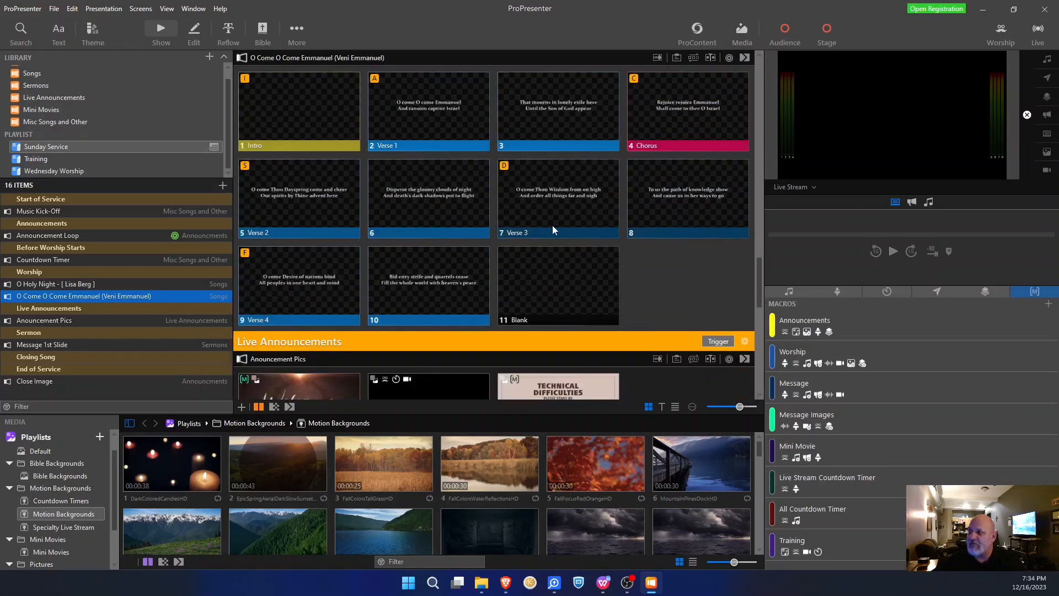
right_click(150, 297)
mouse_move(207, 329)
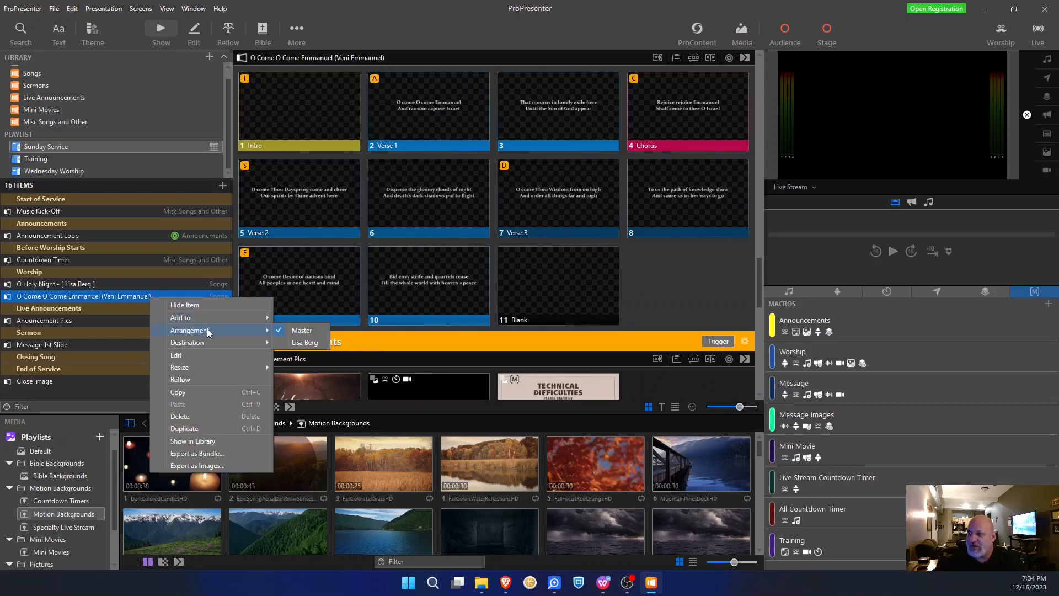
left_click(307, 342)
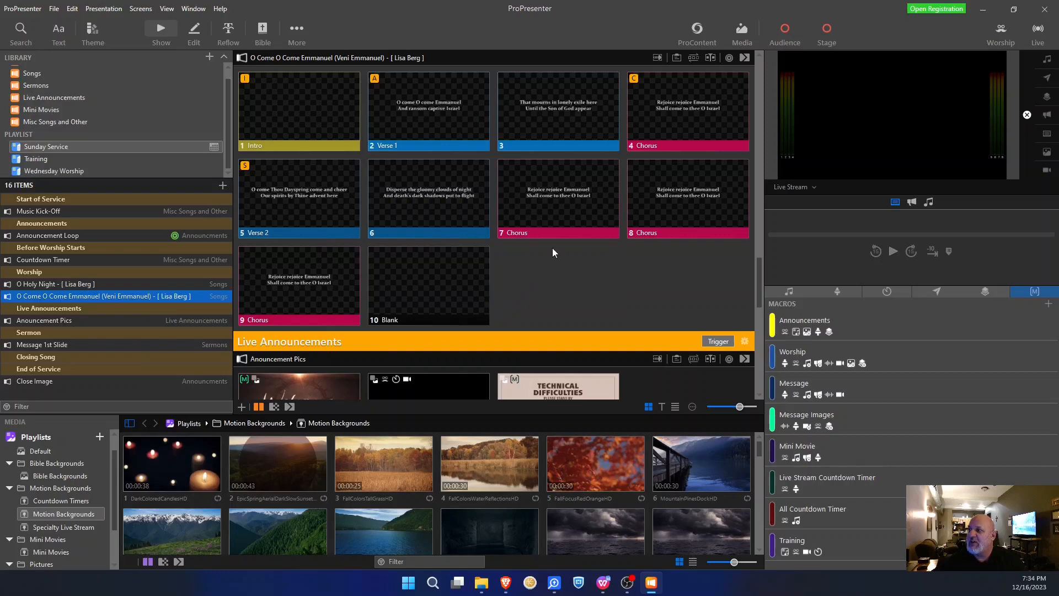
scroll(568, 237, "up", 1)
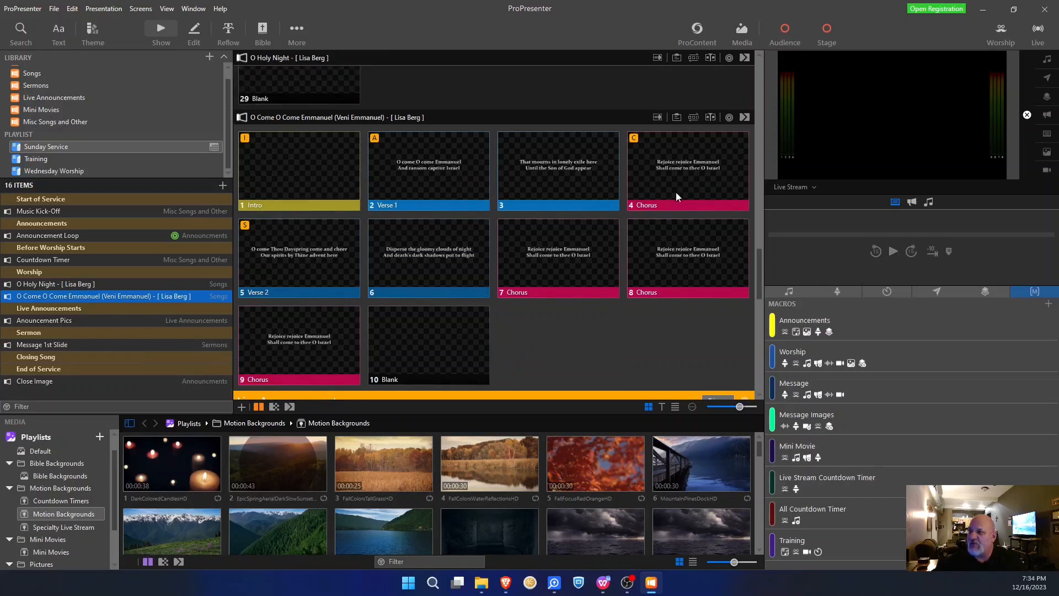
scroll(515, 270, "down", 1)
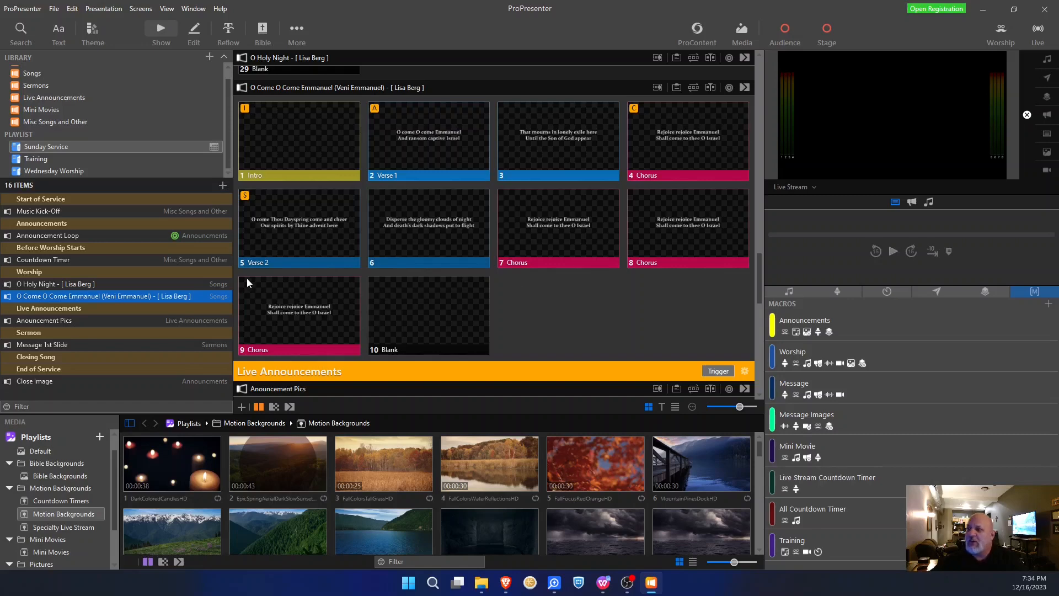
left_click_drag(236, 279, 150, 271)
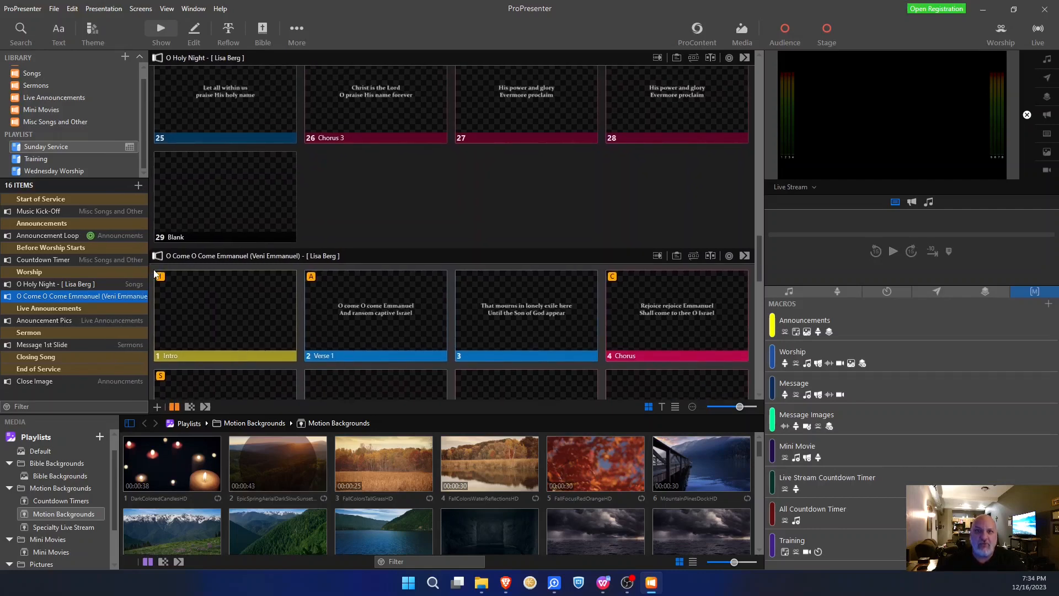
scroll(418, 247, "down", 1)
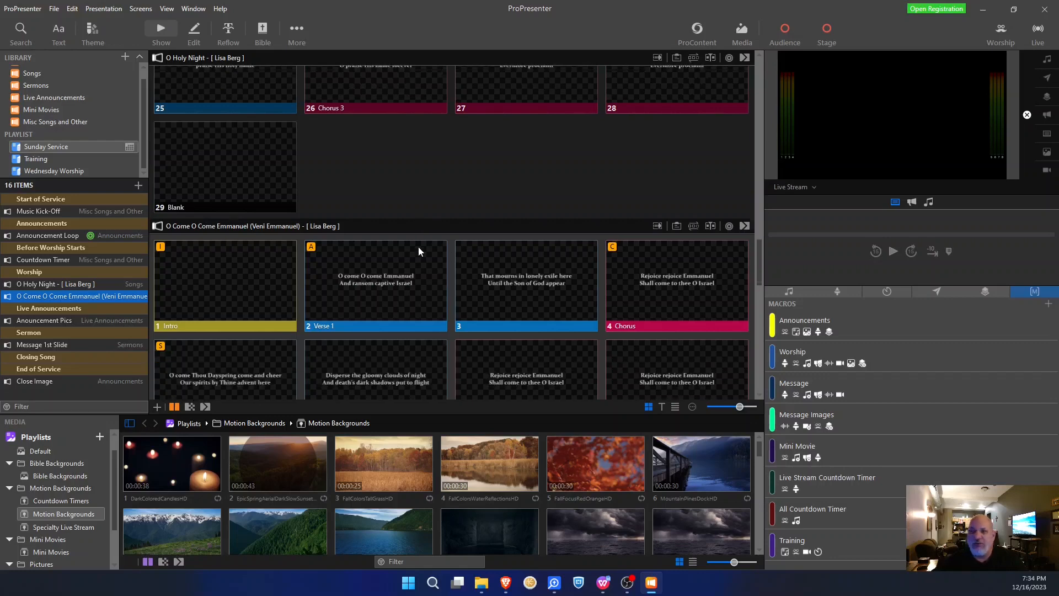
scroll(418, 246, "down", 4)
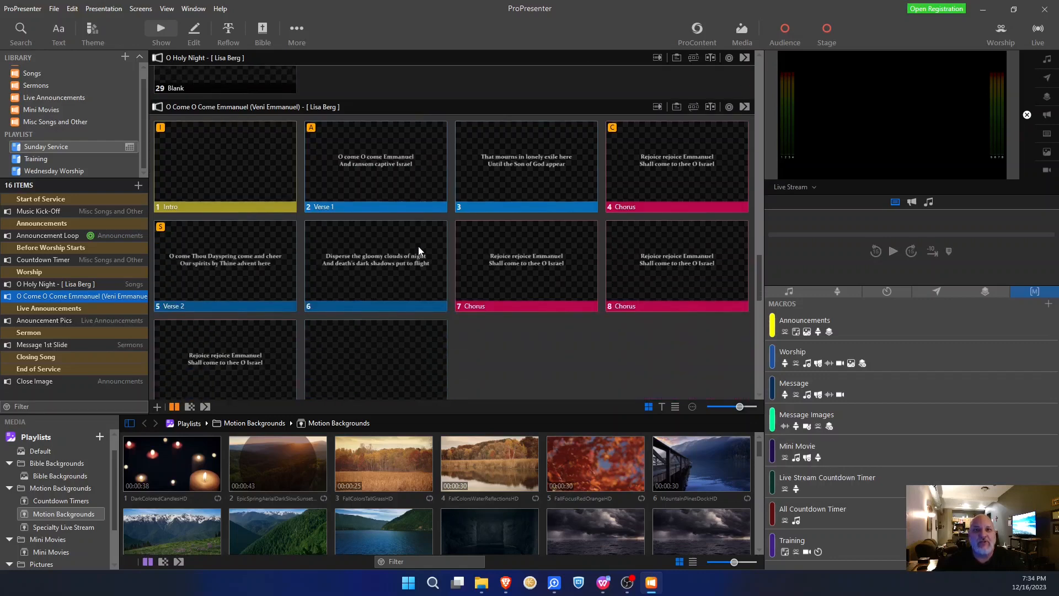
scroll(418, 251, "down", 1)
scroll(476, 303, "up", 1)
scroll(287, 194, "down", 1)
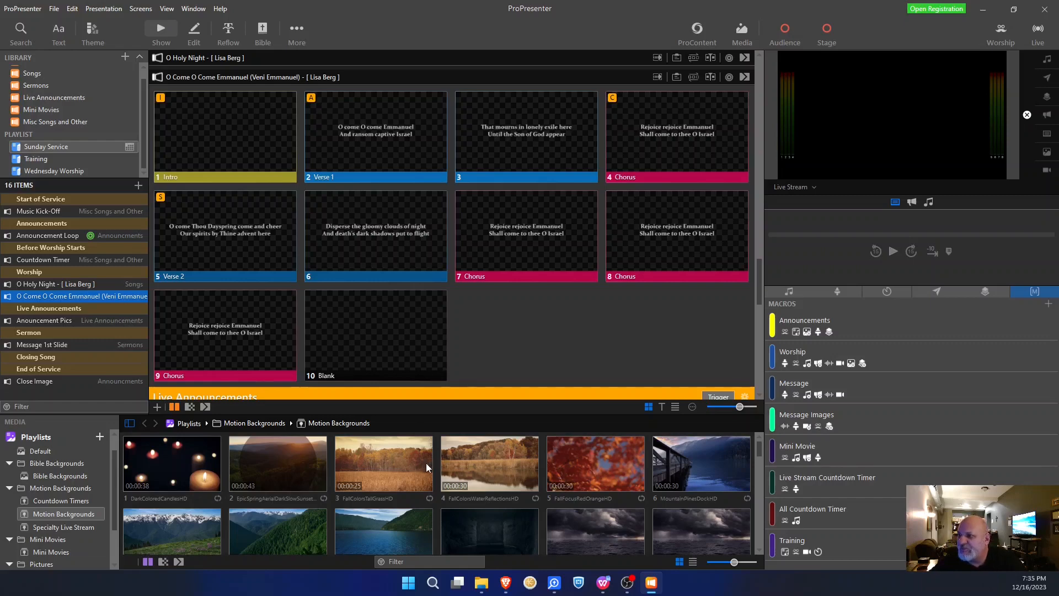
- Drop the ColorBlastRedGreyCrossHD background and the Worship macro onto the Intro slide
scroll(424, 440, "down", 3)
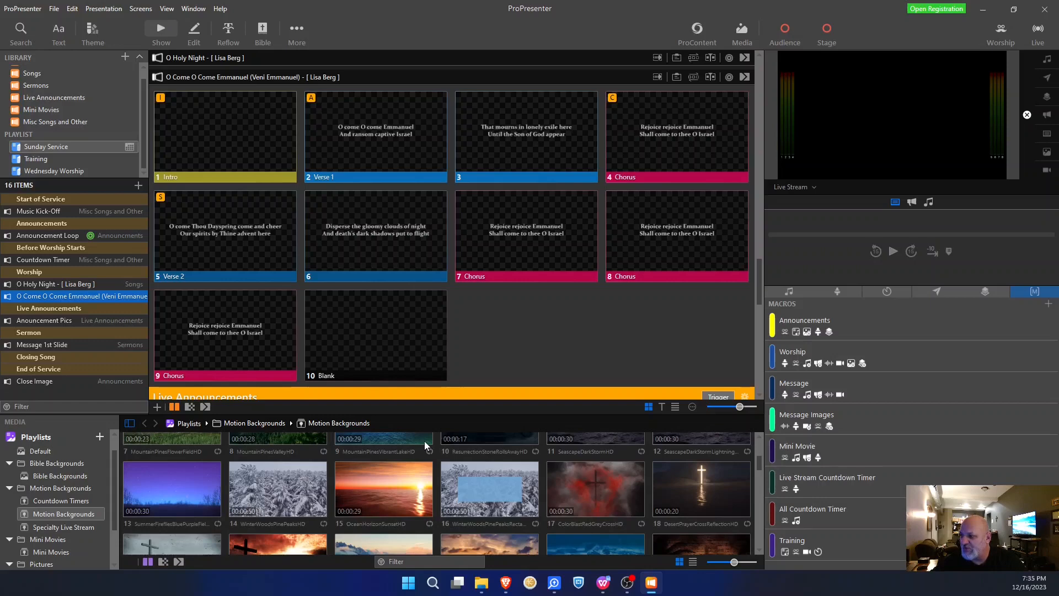
scroll(425, 441, "down", 1)
scroll(403, 441, "down", 3)
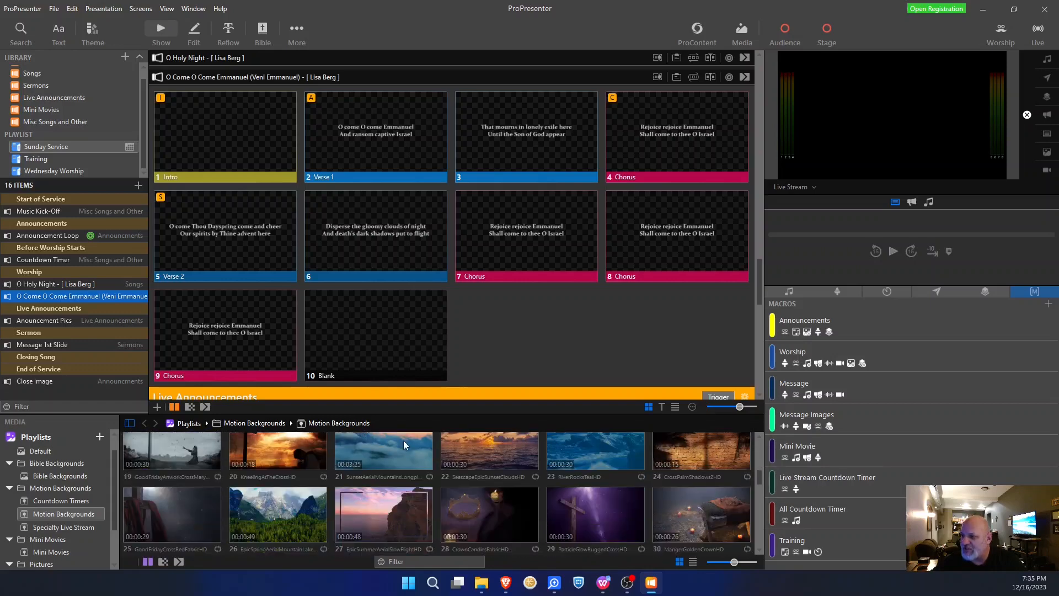
scroll(403, 440, "down", 2)
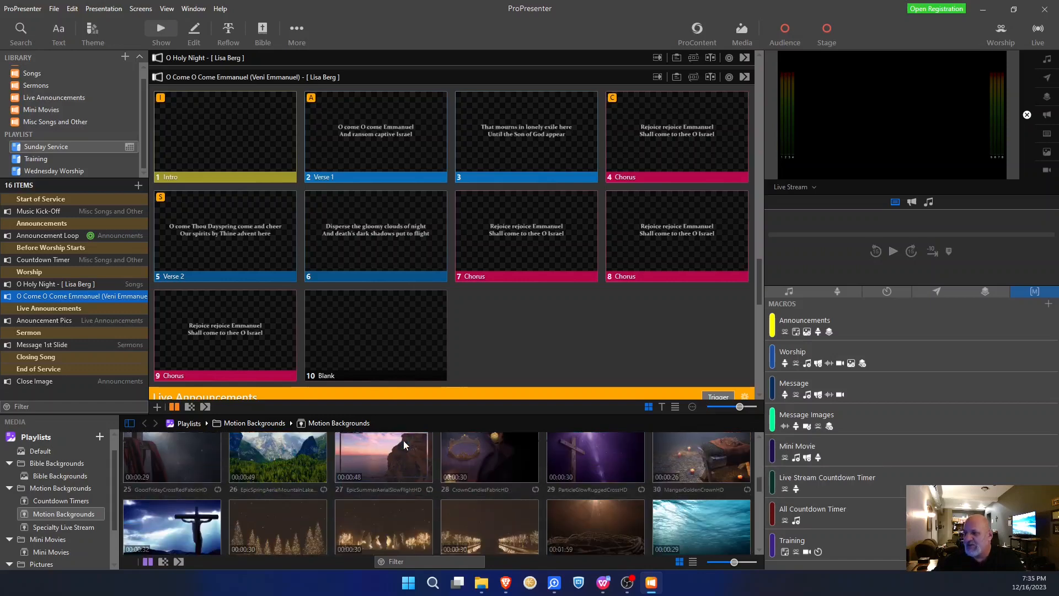
scroll(404, 444, "down", 2)
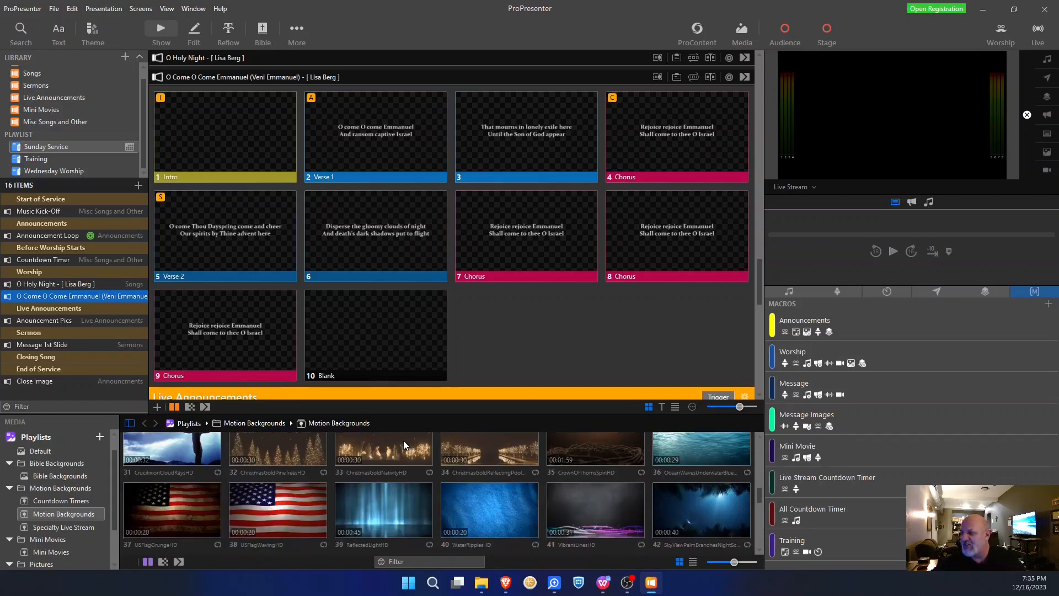
scroll(403, 445, "down", 3)
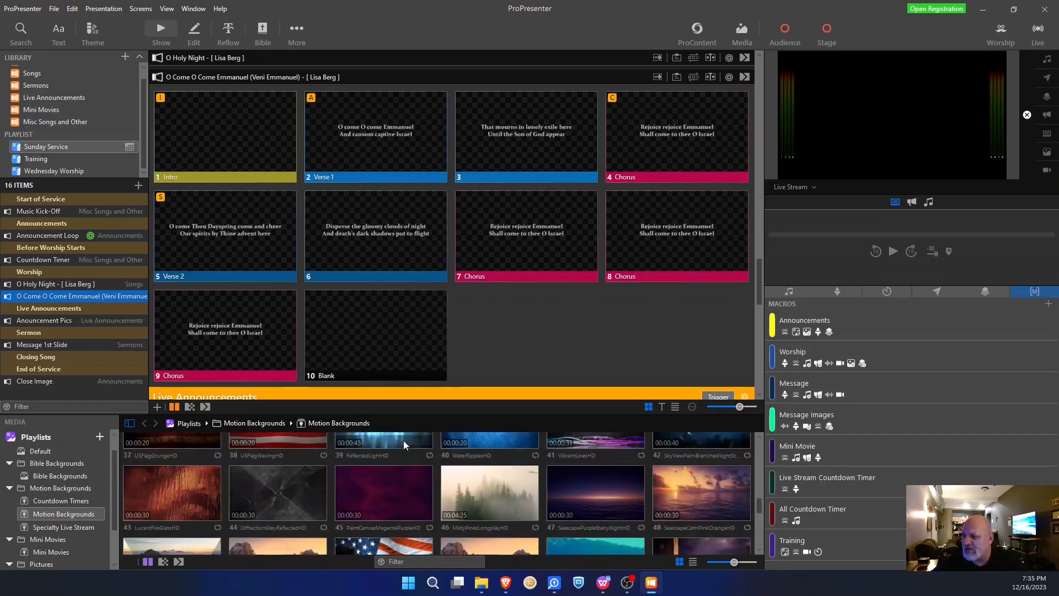
scroll(403, 440, "down", 3)
scroll(402, 440, "down", 3)
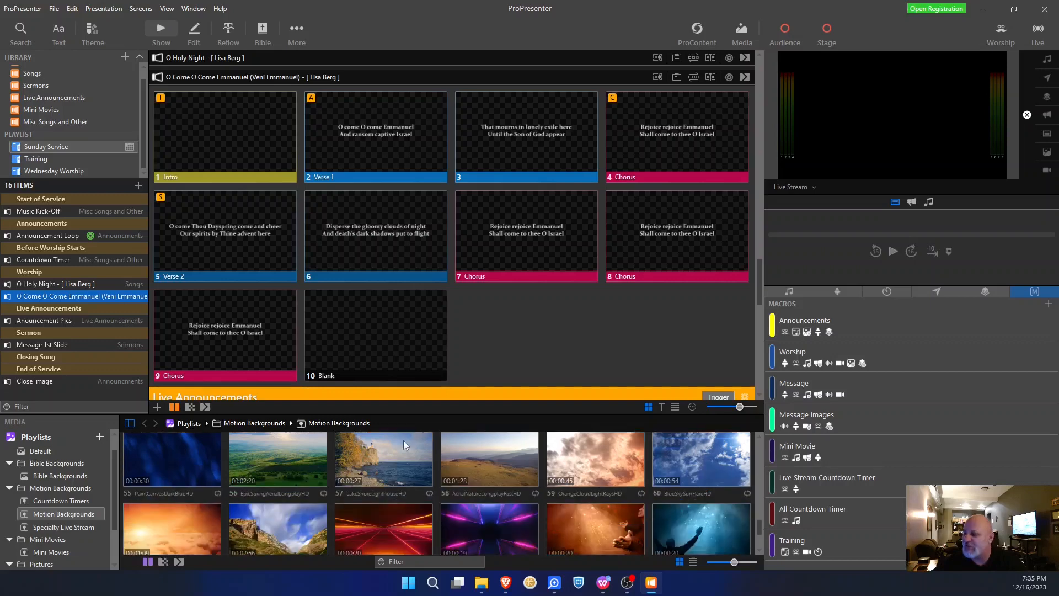
scroll(403, 440, "down", 3)
scroll(403, 440, "down", 3)
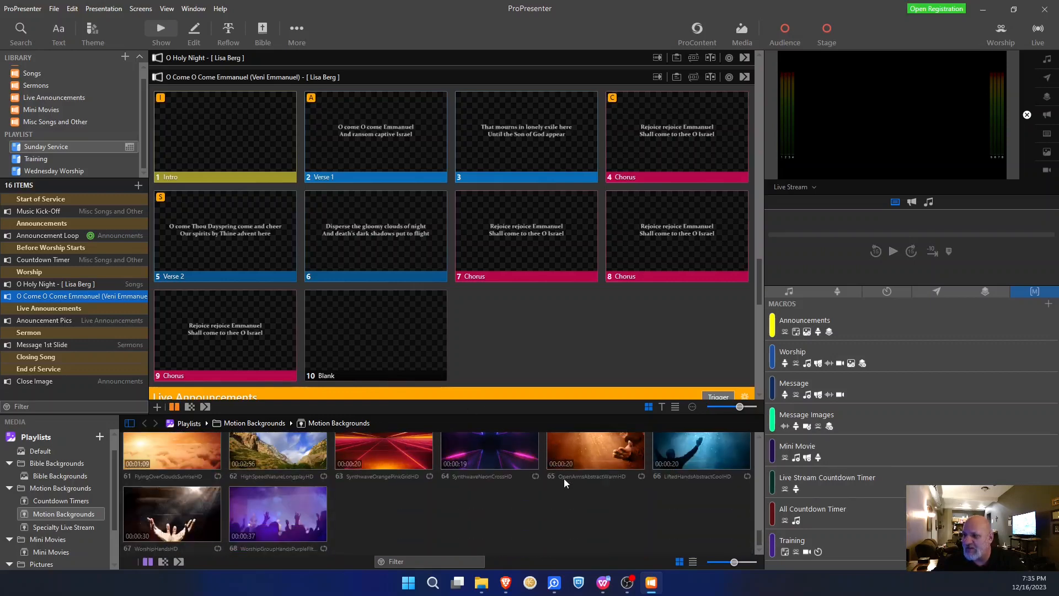
scroll(563, 478, "up", 1)
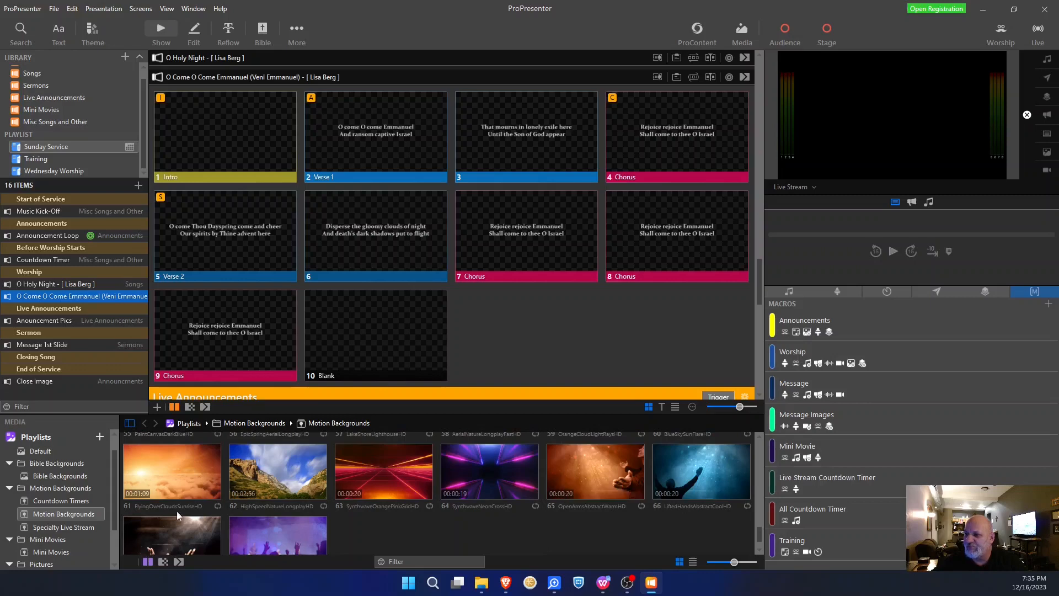
scroll(251, 510, "up", 4)
scroll(250, 510, "up", 4)
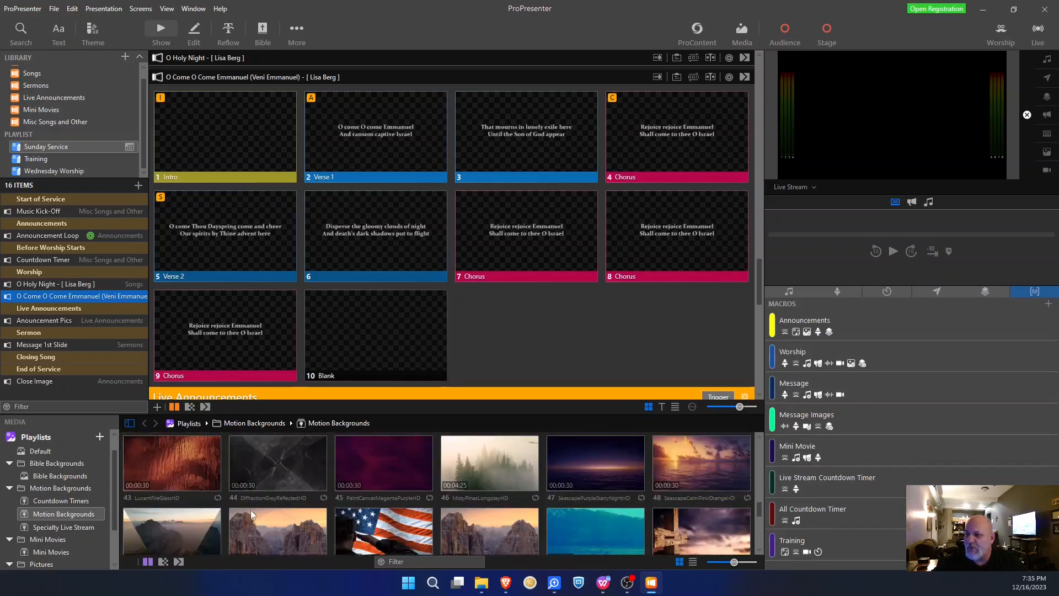
scroll(251, 510, "up", 4)
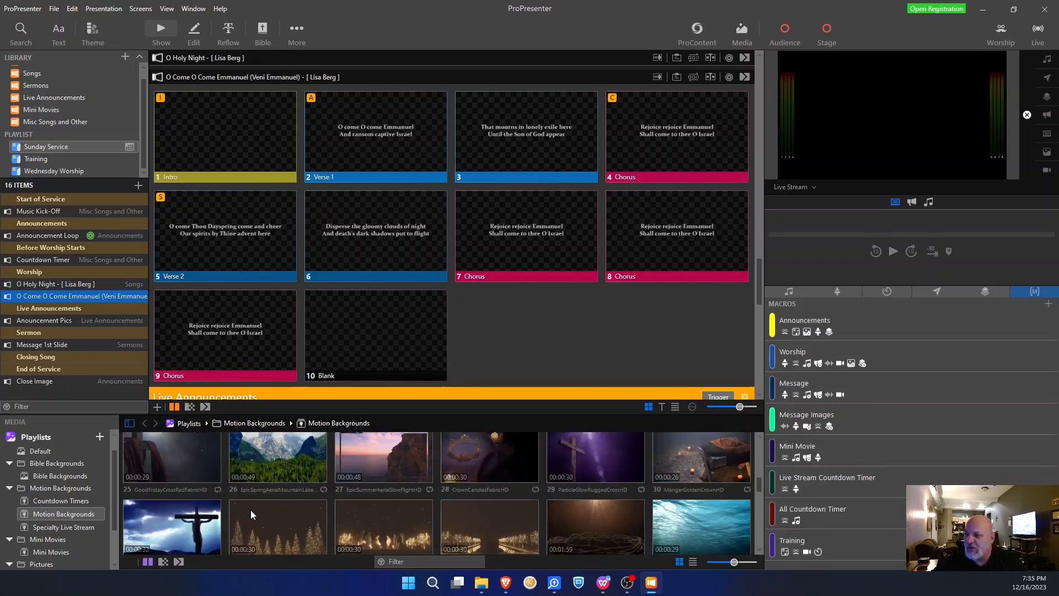
scroll(251, 509, "up", 4)
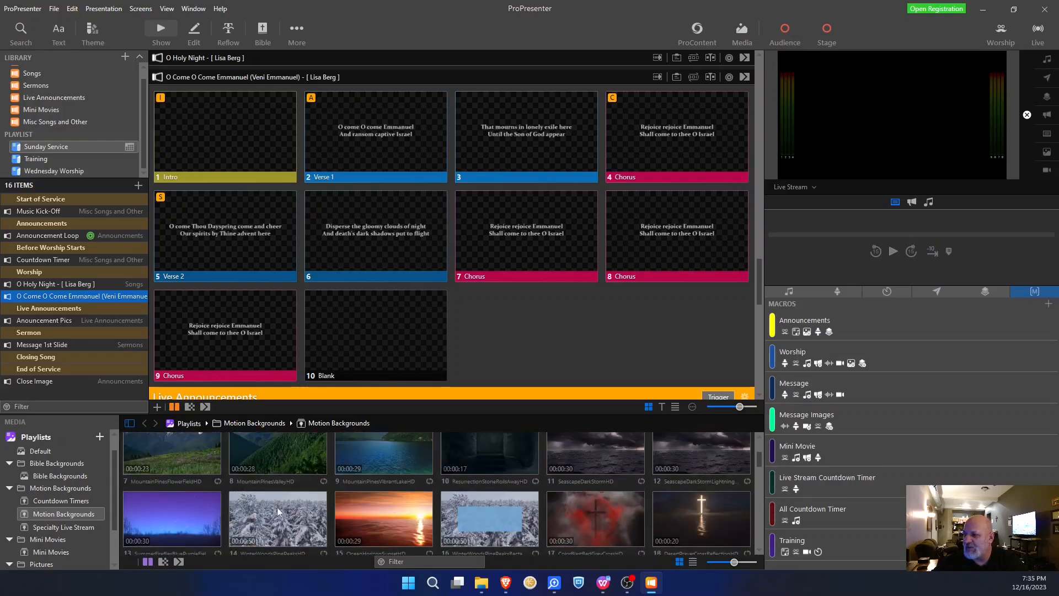
left_click_drag(598, 519, 216, 139)
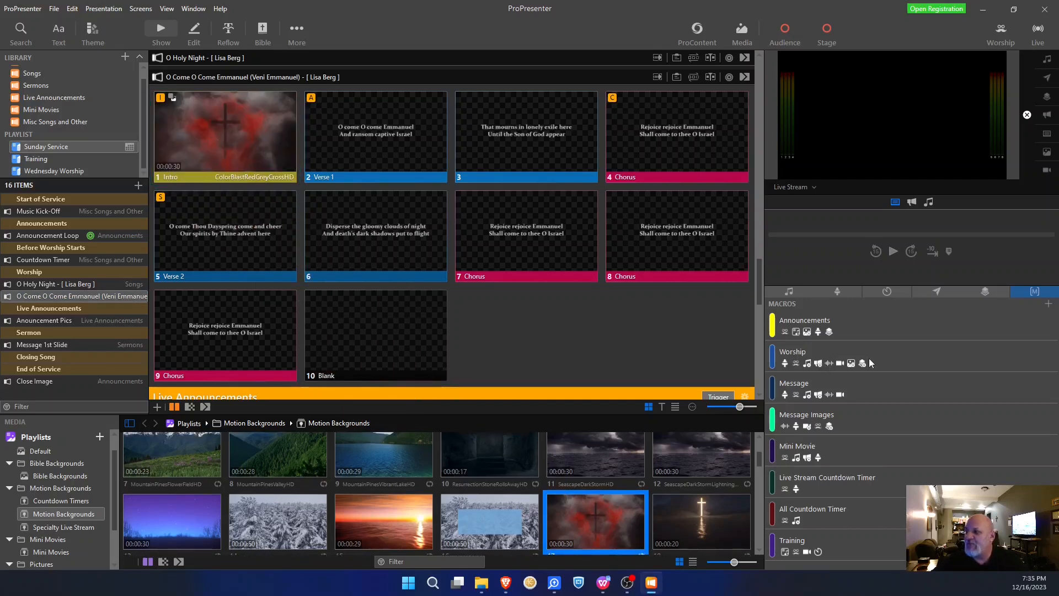
mouse_move(822, 355)
left_mouse_down()
mouse_move(528, 320)
mouse_move(229, 108)
mouse_move(230, 117)
left_mouse_up()
- Send the Music Kick-Off slide live, then the first Announcement Loop slide
scroll(483, 294, "up", 8)
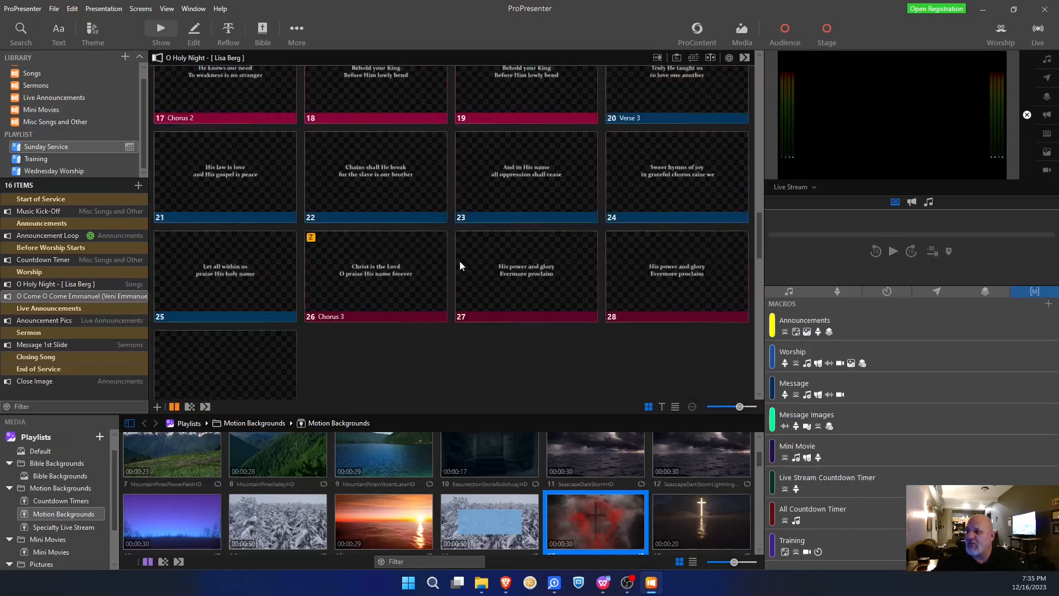
scroll(380, 195, "up", 10)
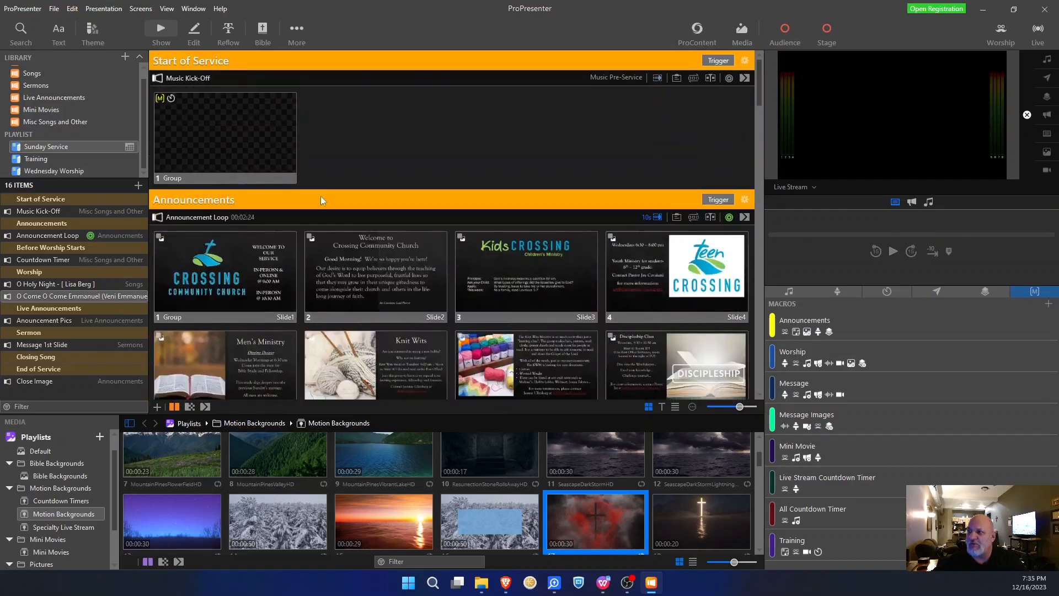
left_click(235, 128)
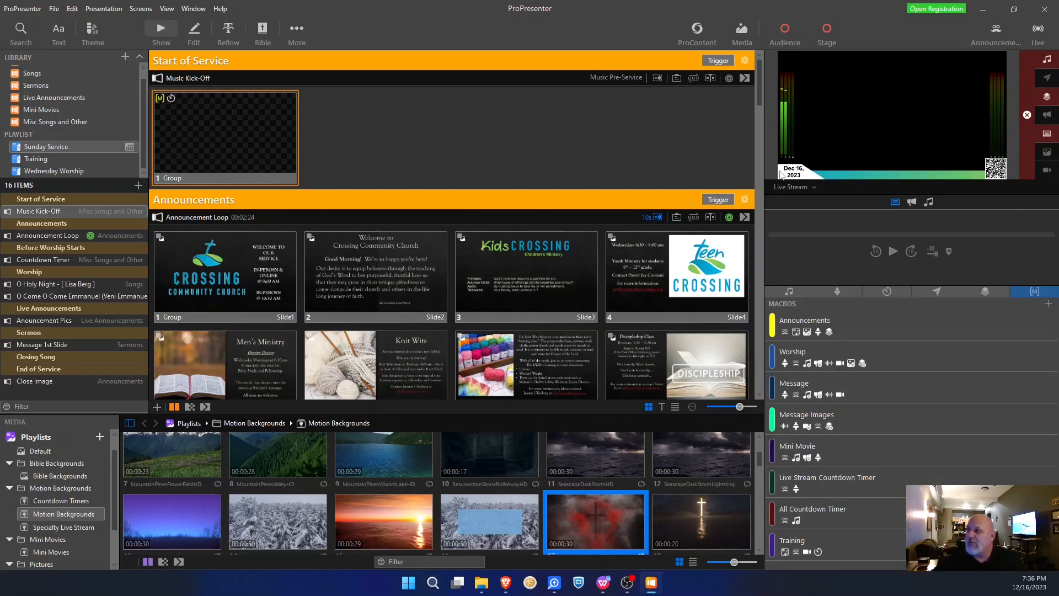
left_click(279, 253)
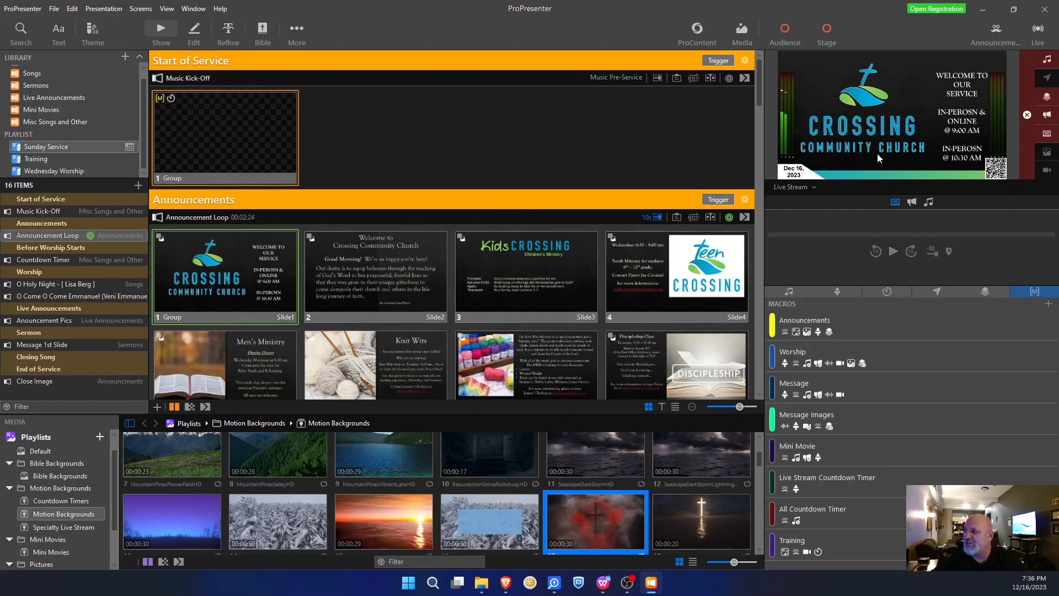
- Switch the output preview to In House, then Gathering Room, then back to In House
left_click(804, 188)
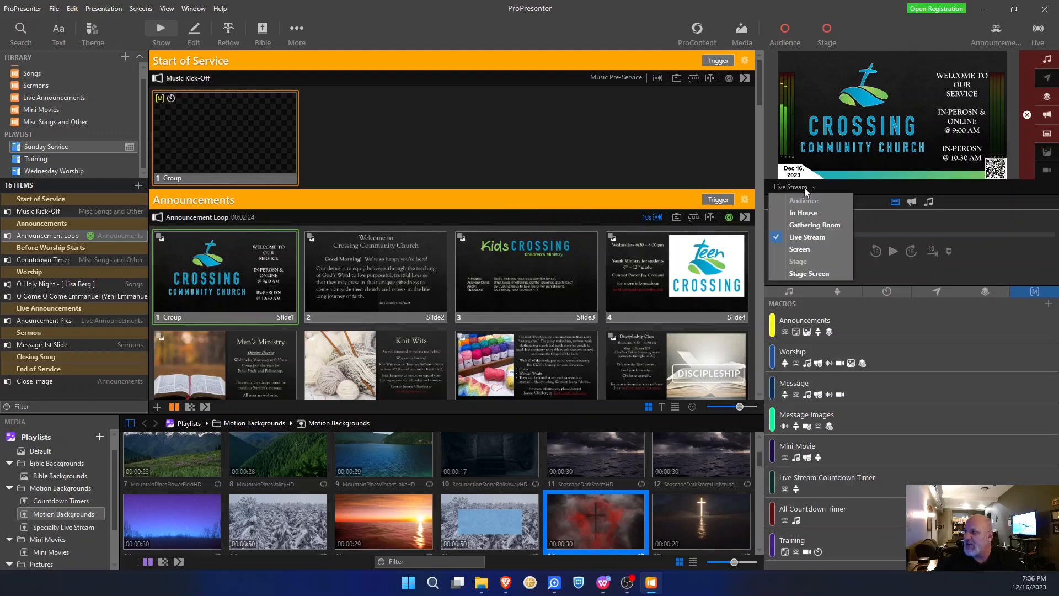
left_click(797, 213)
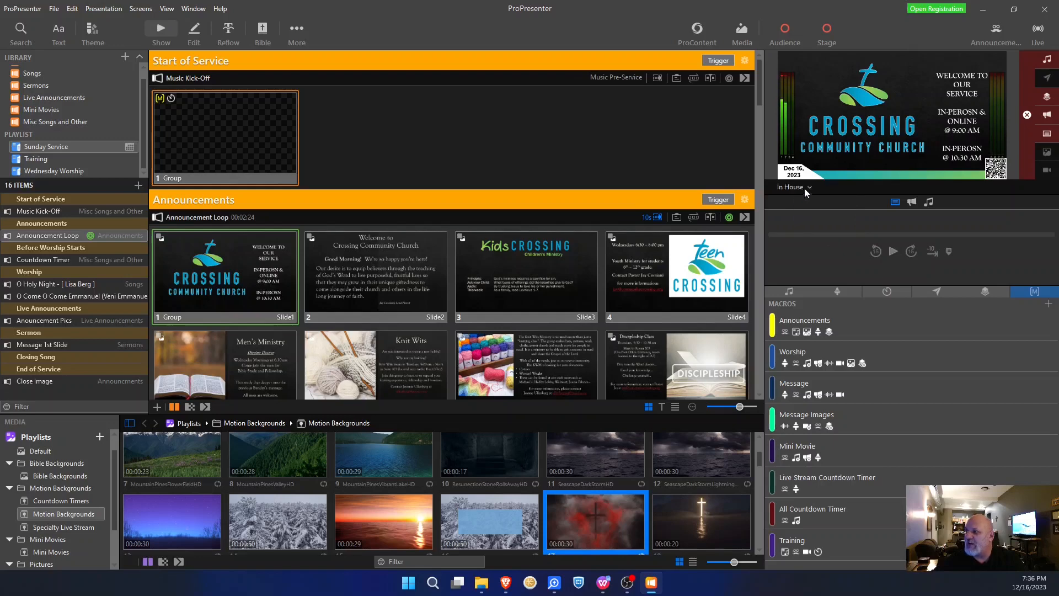
left_click(804, 188)
left_click(810, 225)
left_click(810, 188)
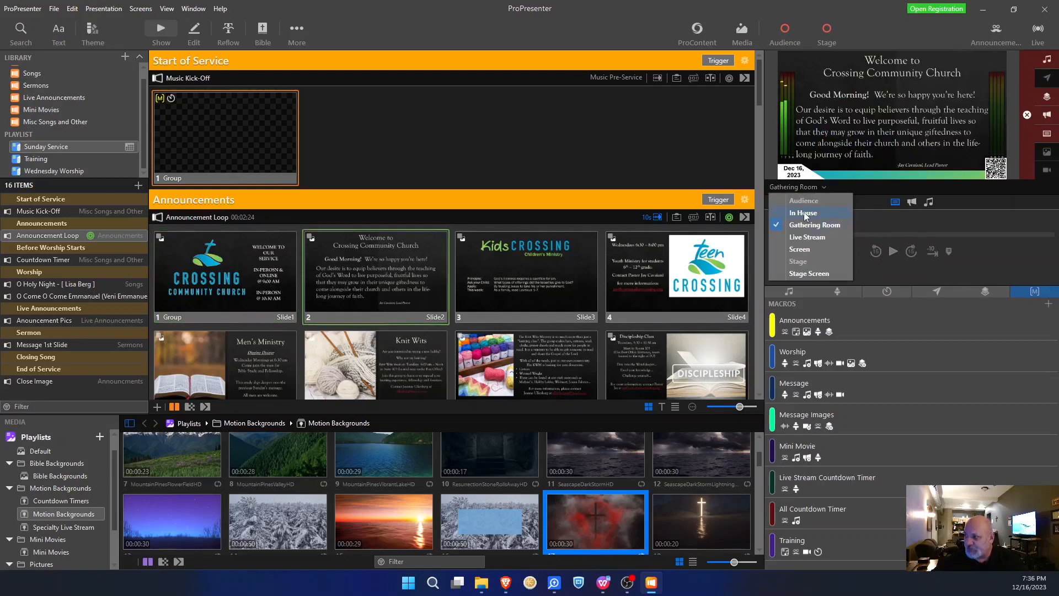
left_click(803, 212)
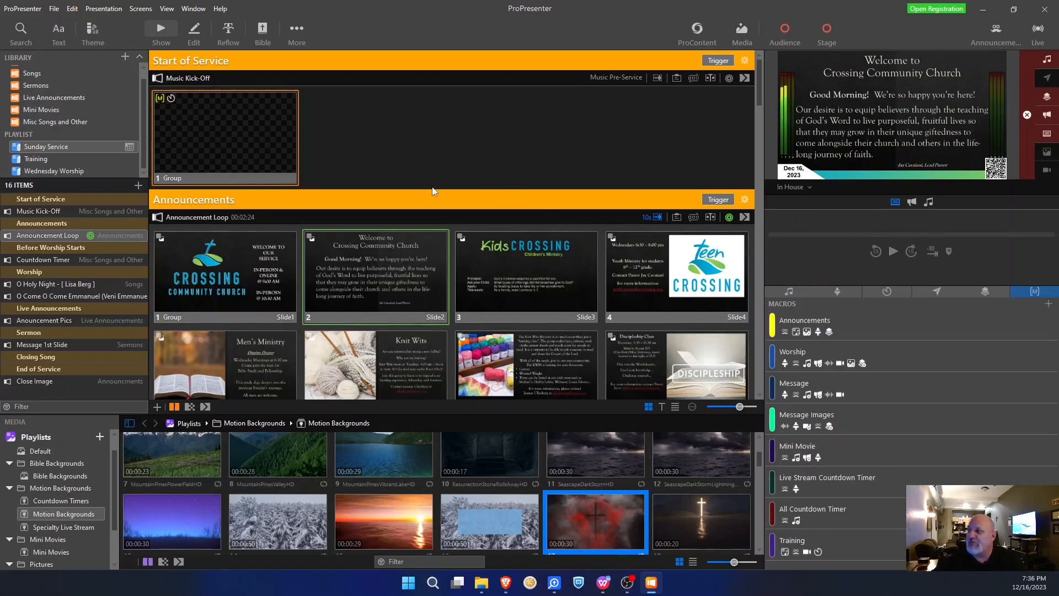
- Check the active look without changing it, then select O Holy Night's Intro slide in Worship
scroll(431, 202, "down", 3)
scroll(431, 202, "down", 5)
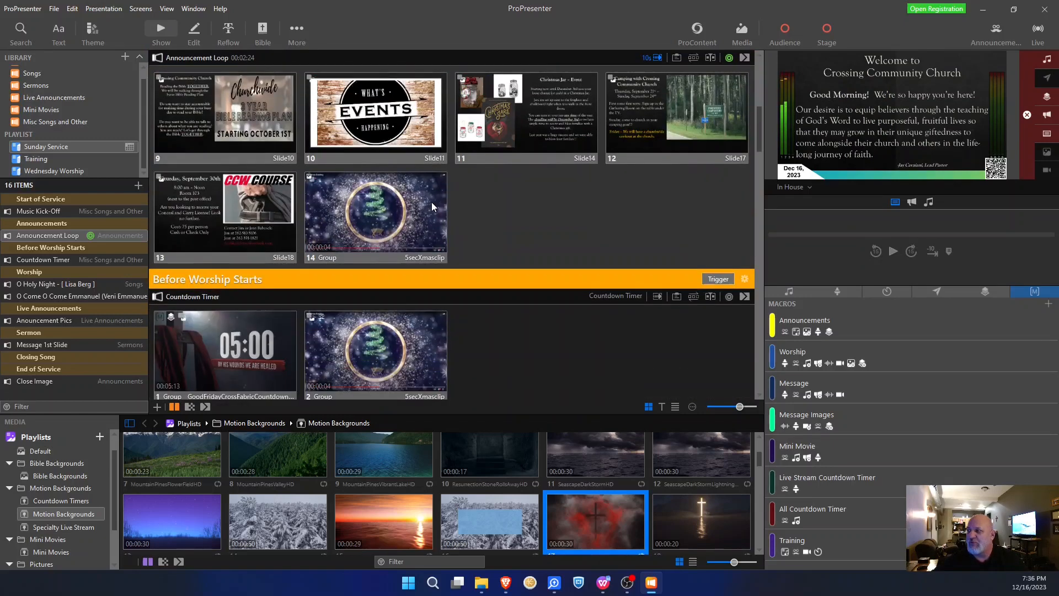
scroll(432, 202, "down", 4)
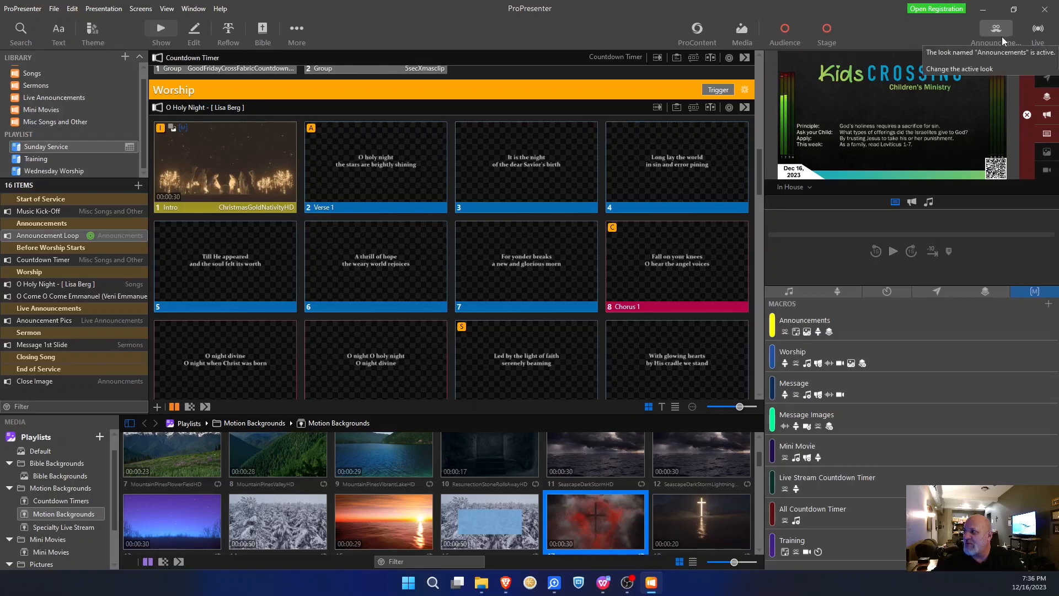
left_click(1002, 38)
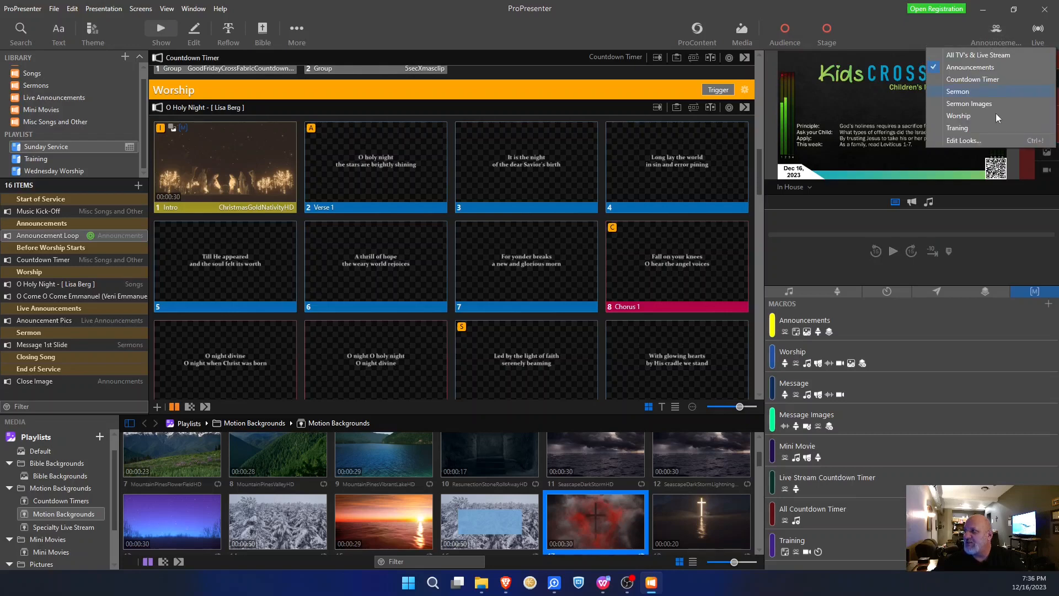
left_click(910, 38)
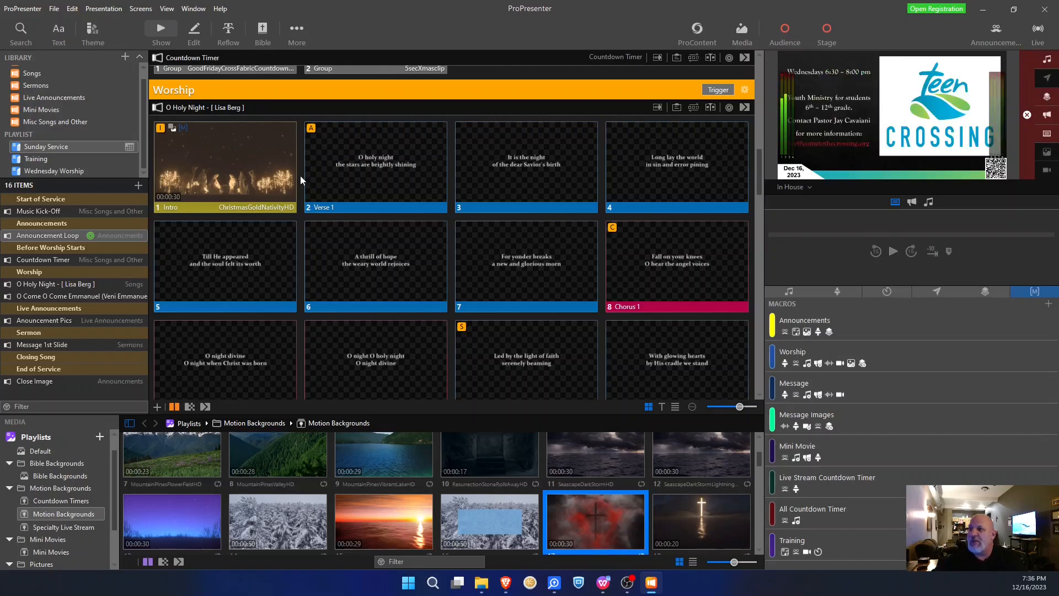
left_click(269, 161)
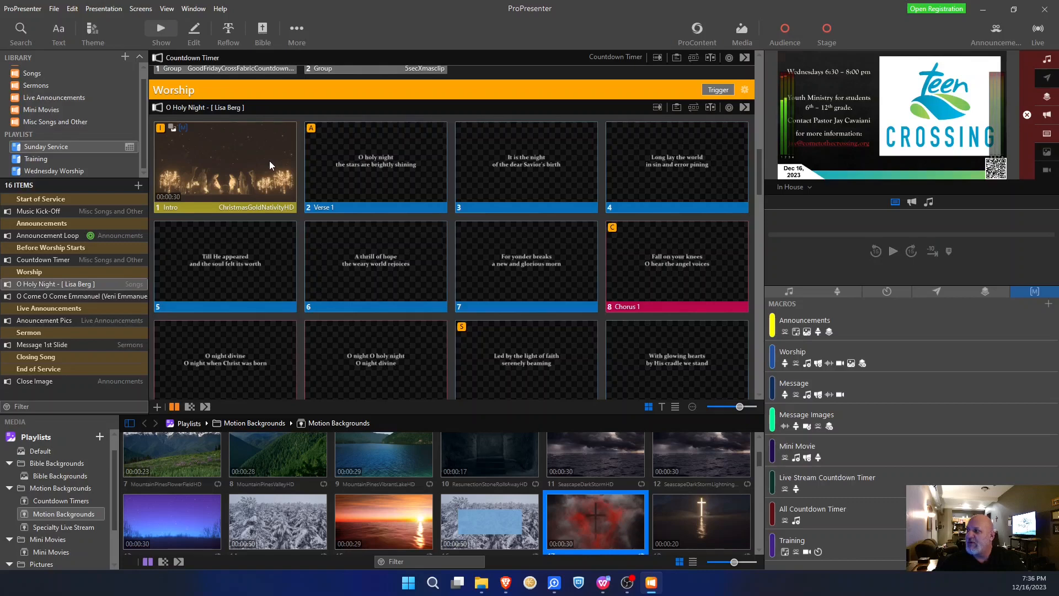
- Send O Holy Night's Intro, Verse 1, 'It is the night' and 'Long lay the world' slides live
left_click(269, 161)
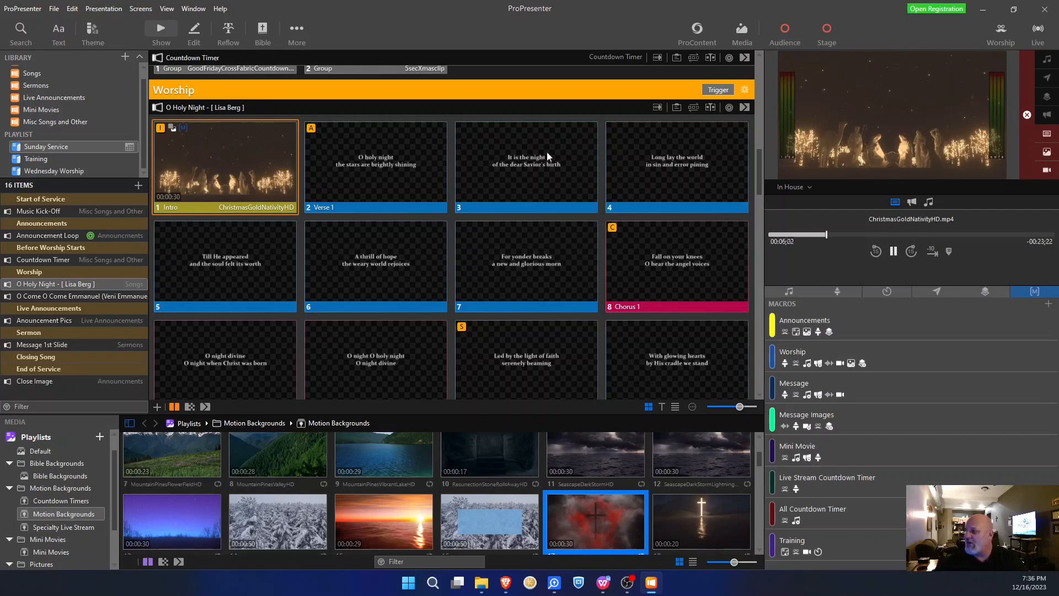
left_click(373, 158)
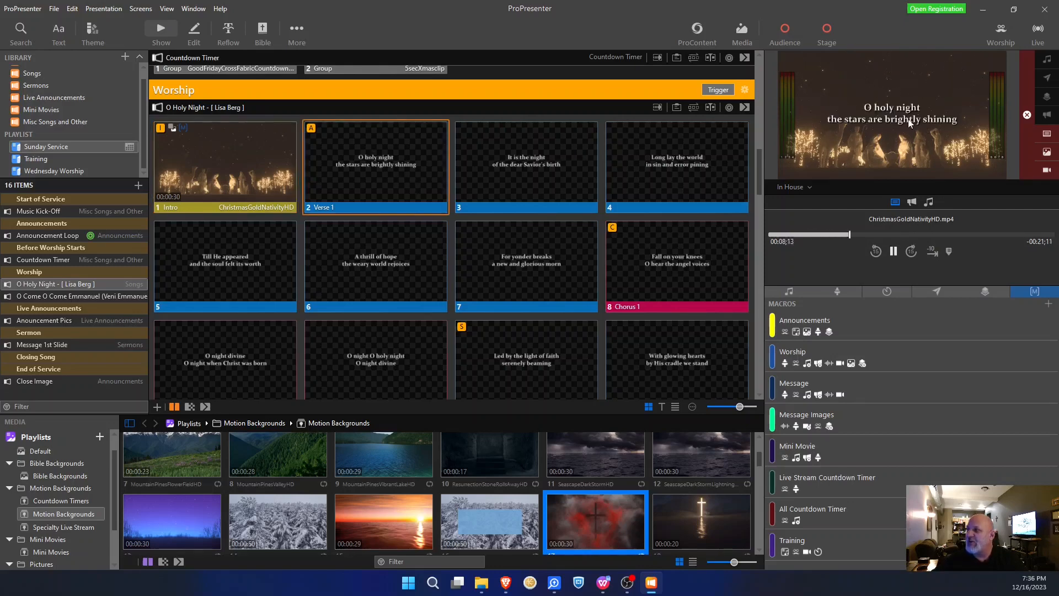
left_click(539, 160)
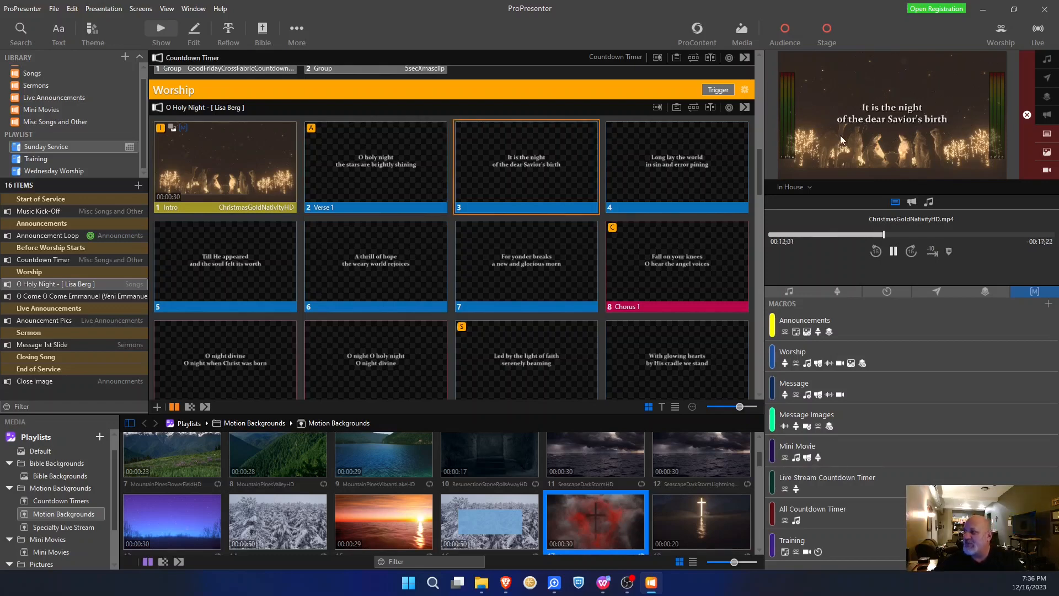
left_click(664, 144)
- Switch the output preview back and forth between Live Stream and Gathering Room
left_click(800, 188)
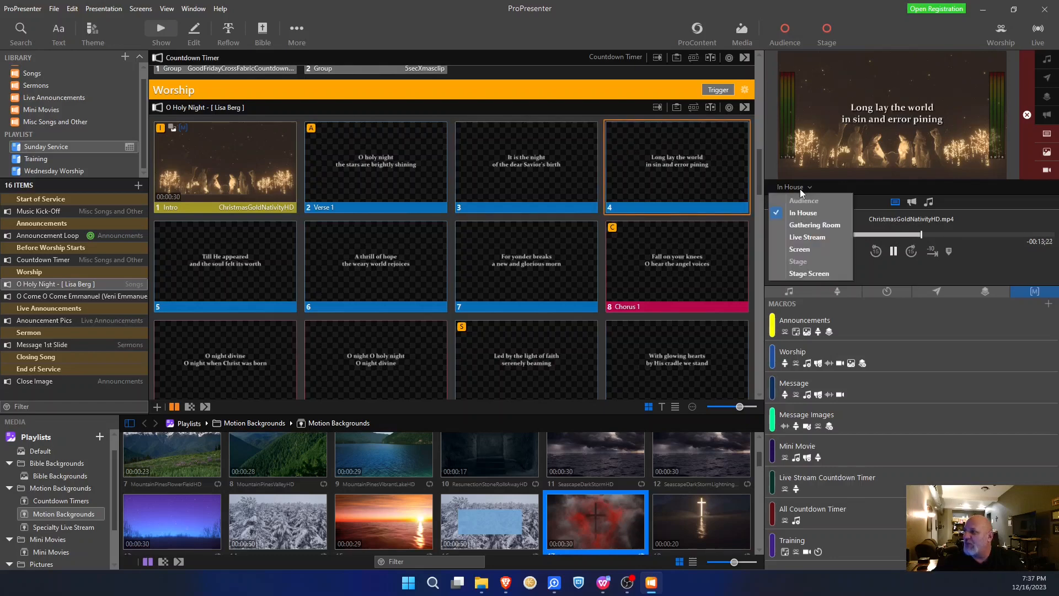
left_click(795, 237)
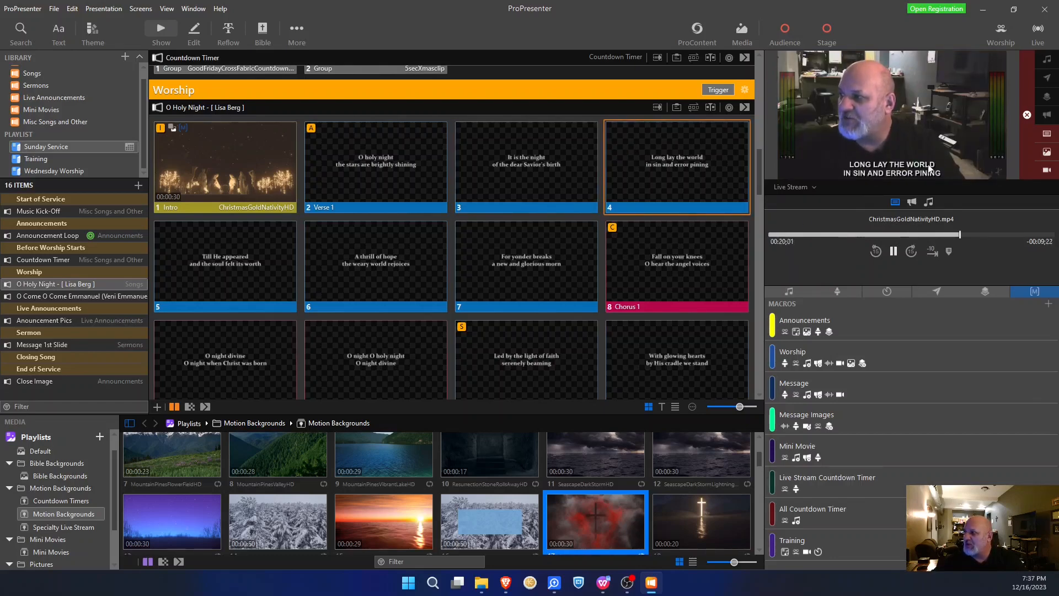
left_click(805, 188)
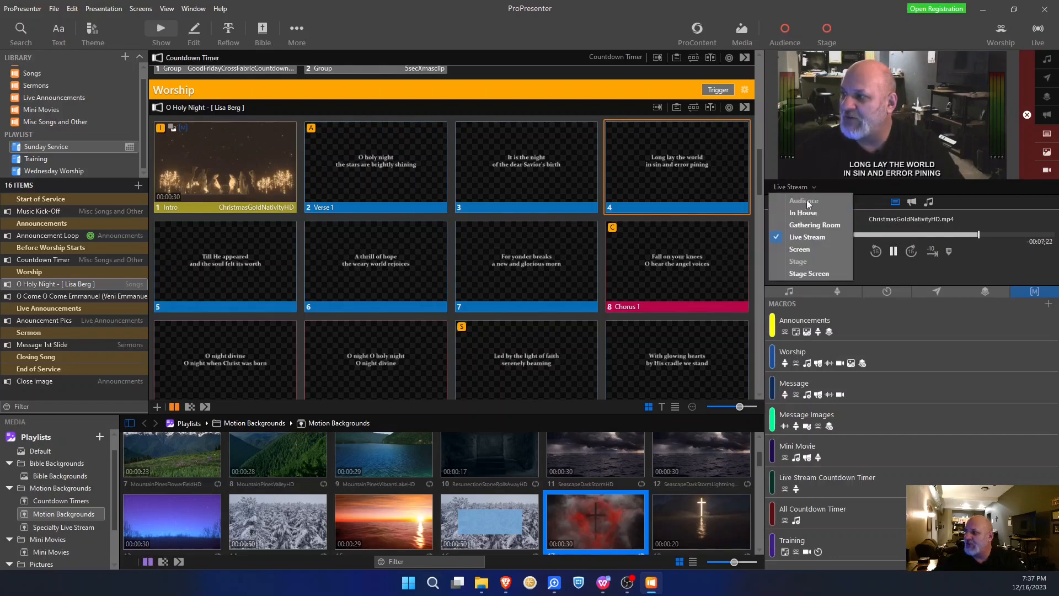
left_click(814, 225)
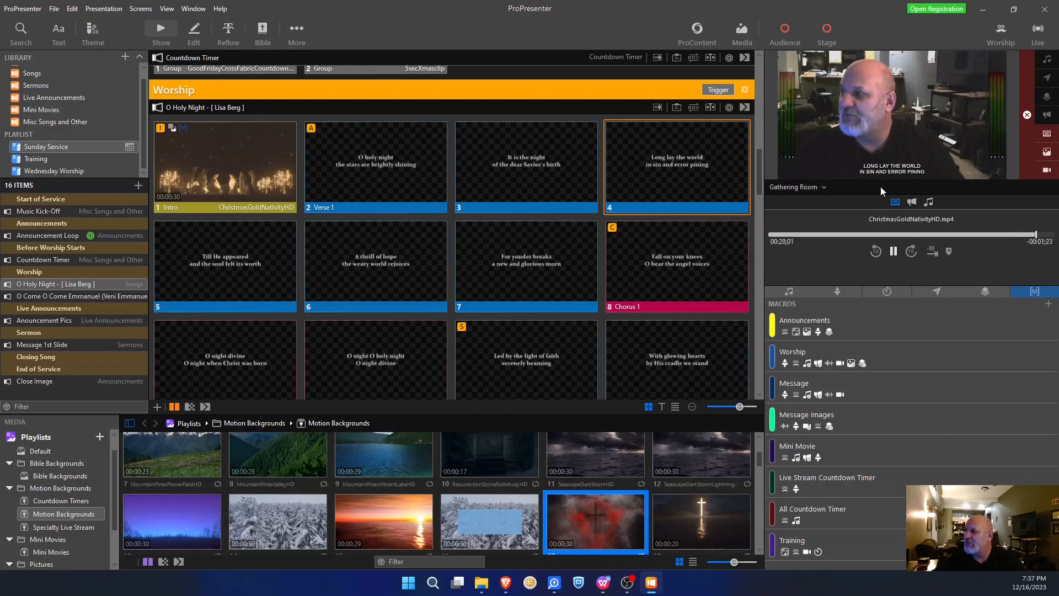
left_click(815, 186)
left_click(806, 237)
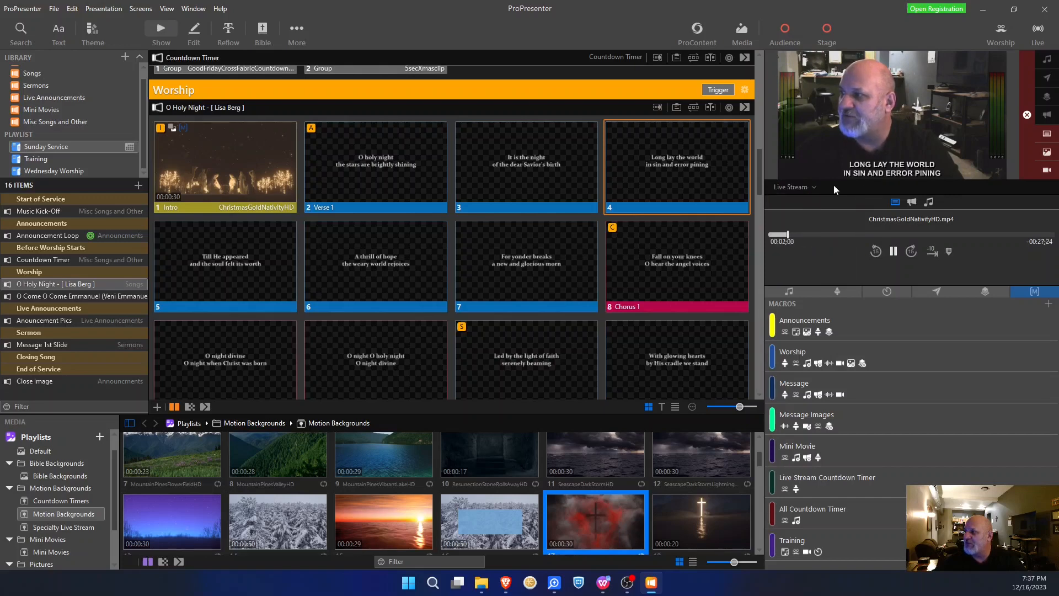
left_click(805, 188)
left_click(799, 221)
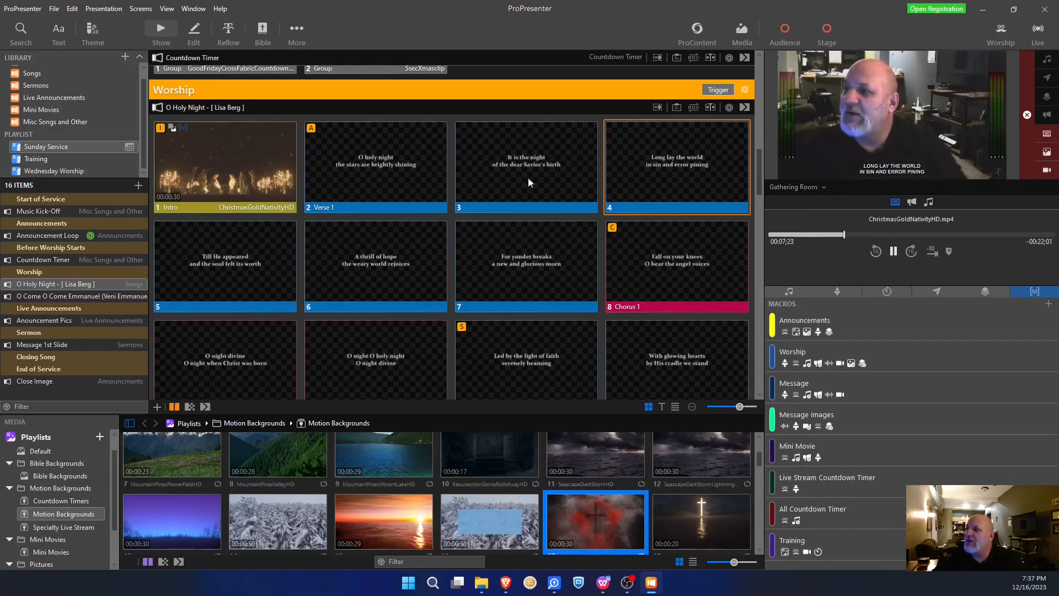
- Preview the In House output, then bring the Roundcube Webmail inbox to the front
scroll(346, 197, "up", 1)
scroll(306, 194, "up", 1)
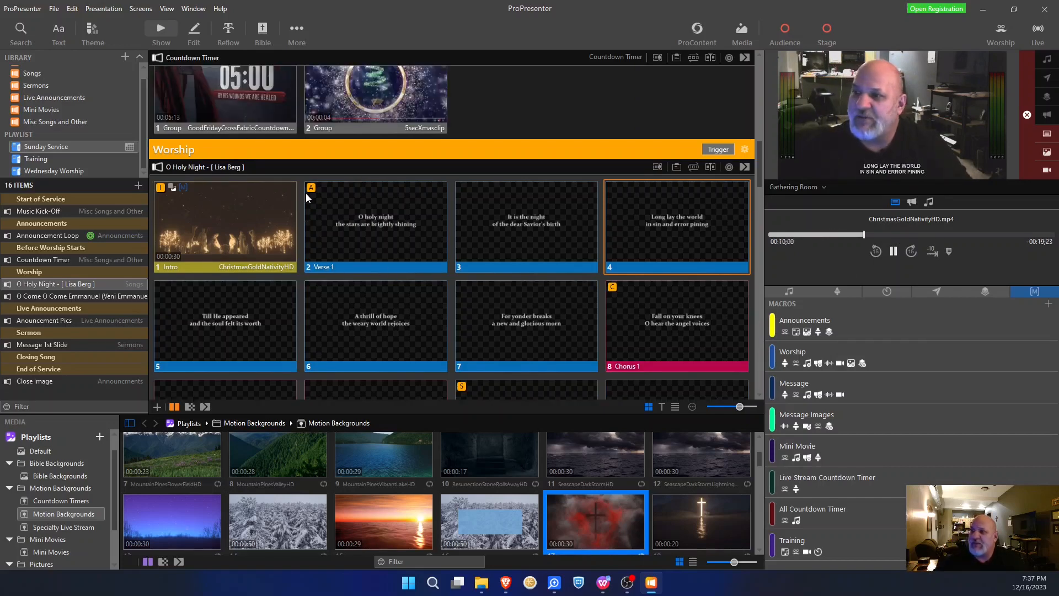
scroll(293, 223, "up", 1)
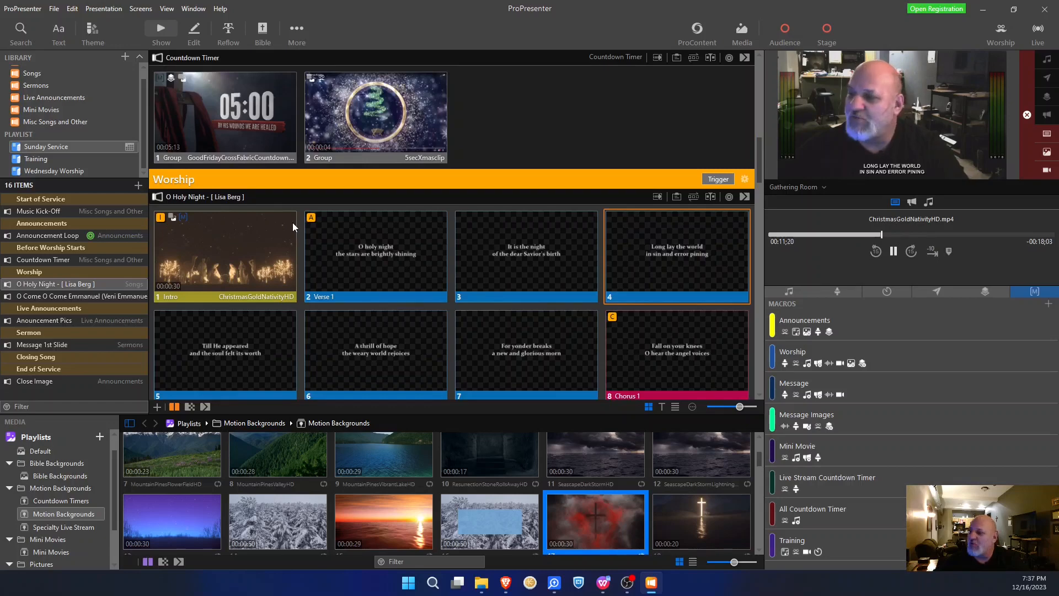
scroll(292, 223, "down", 2)
scroll(319, 211, "down", 1)
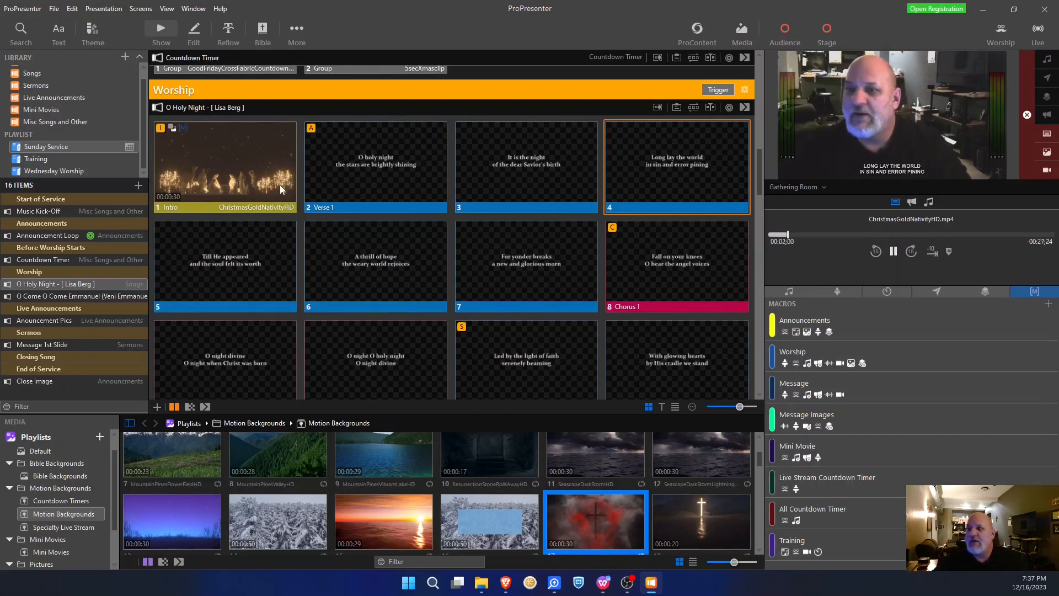
scroll(280, 184, "down", 1)
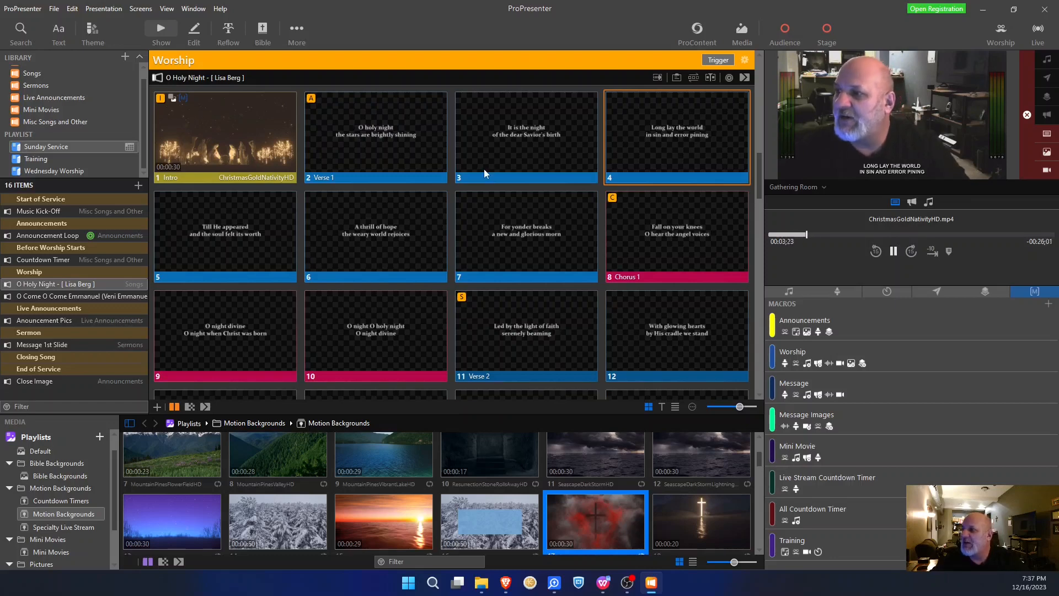
scroll(480, 171, "down", 1)
scroll(480, 173, "up", 1)
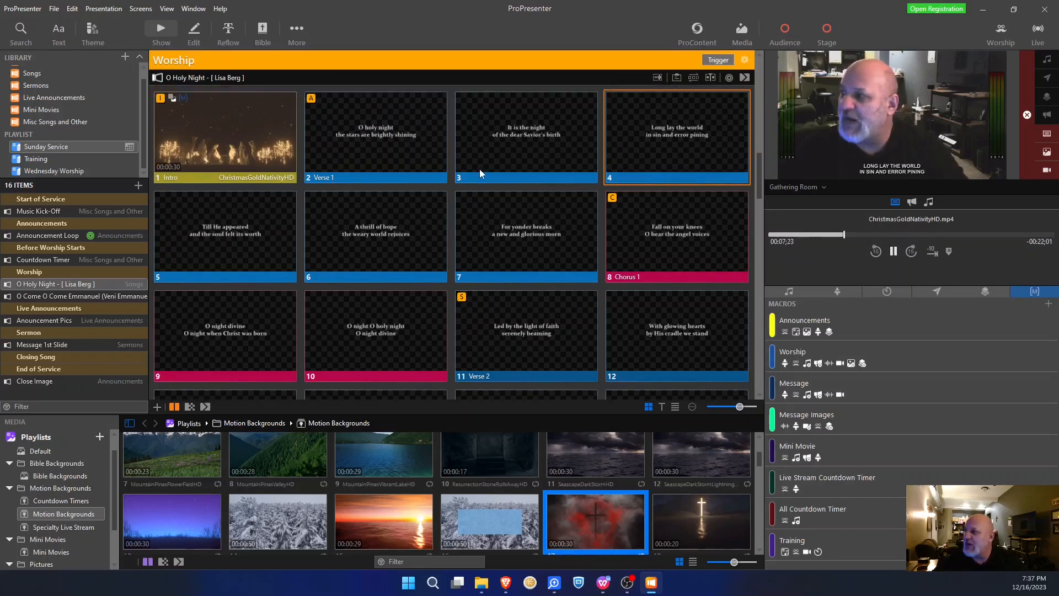
scroll(303, 215, "down", 1)
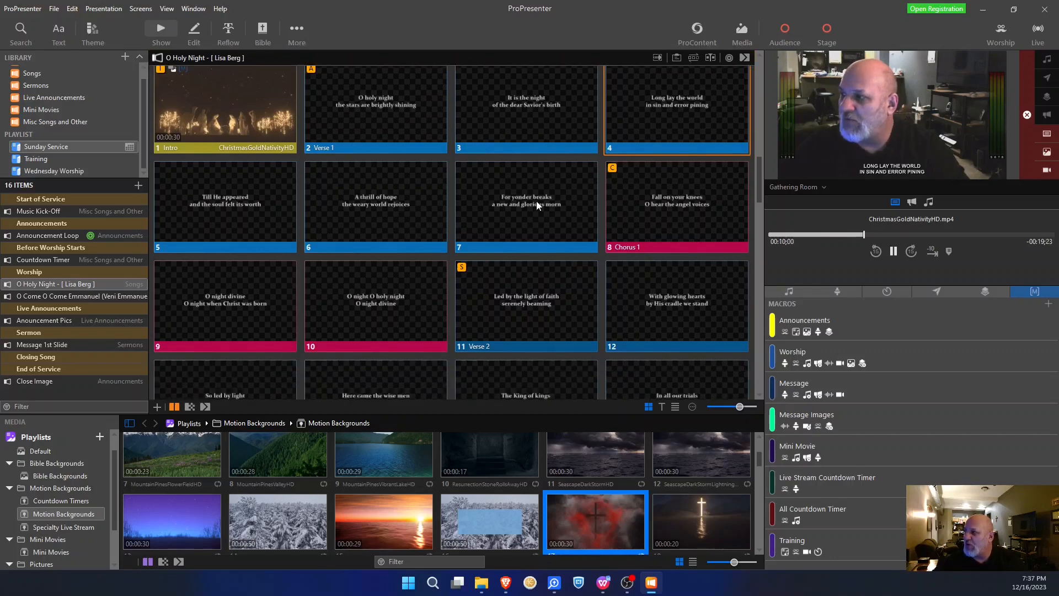
scroll(536, 201, "up", 2)
left_click(814, 188)
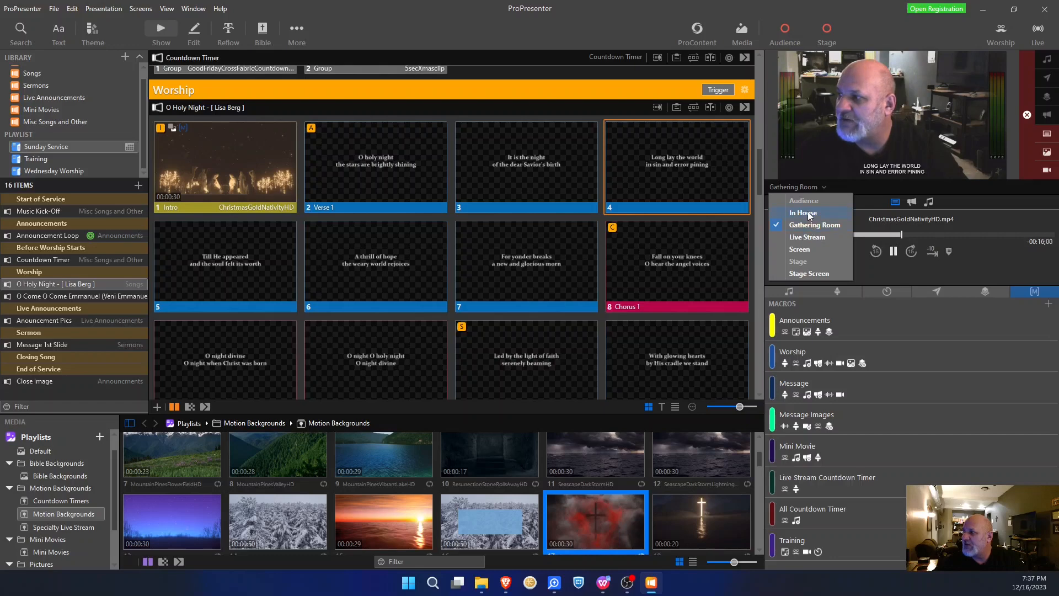
left_click(807, 212)
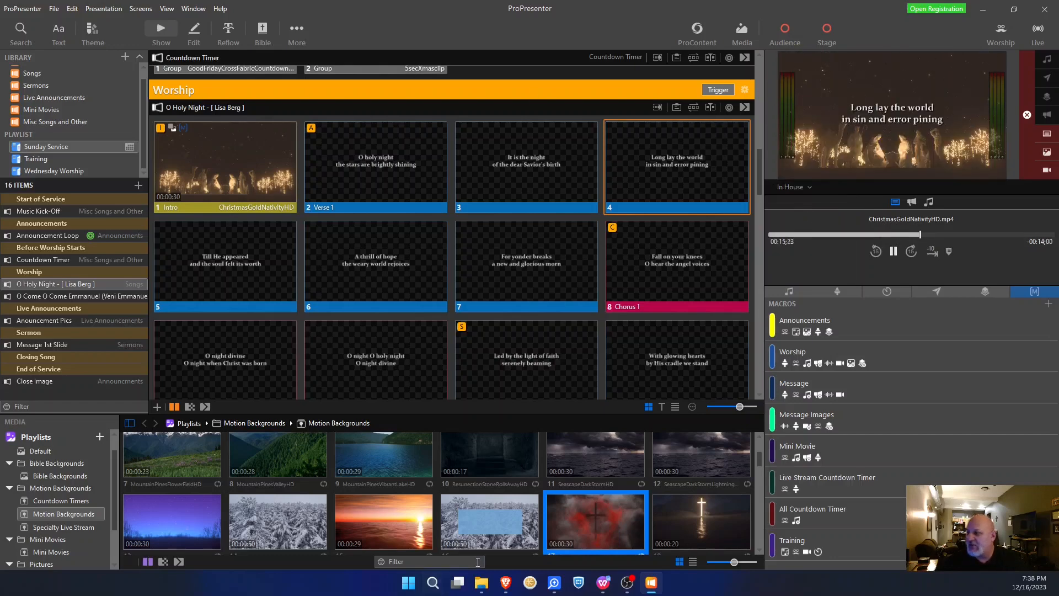
left_click(509, 582)
left_click(444, 516)
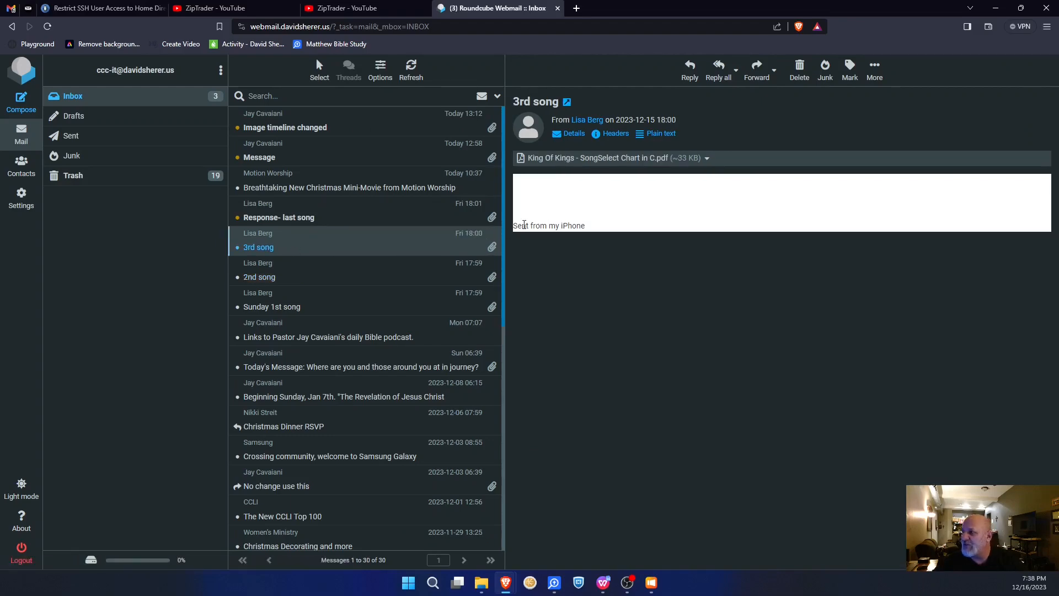
- Copy CCLI number 7127647 from the King Of Kings chart PDF and open ProPresenter's library search
left_click(555, 159)
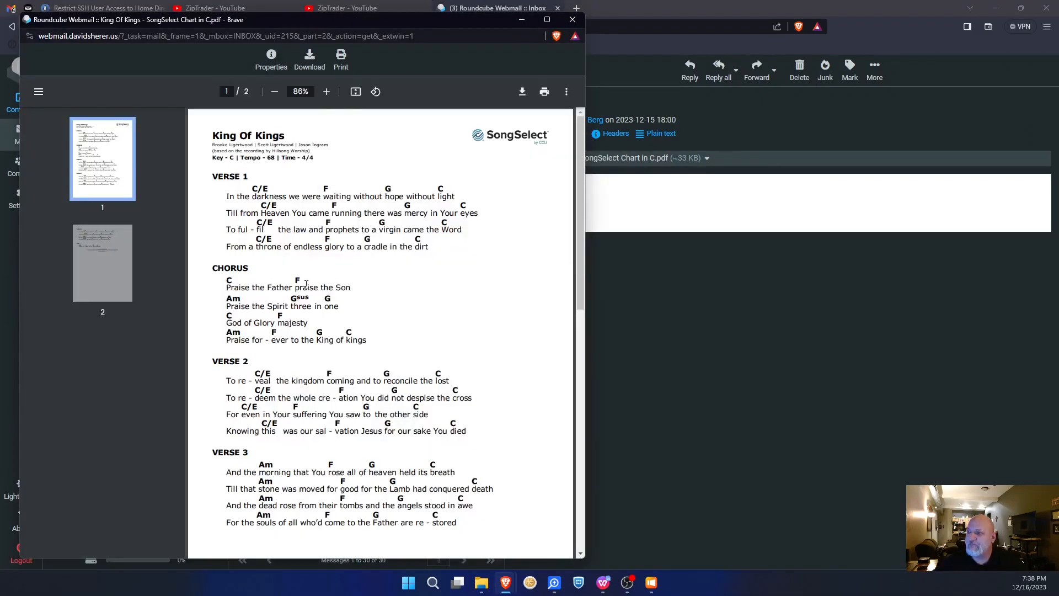
scroll(354, 417, "down", 10)
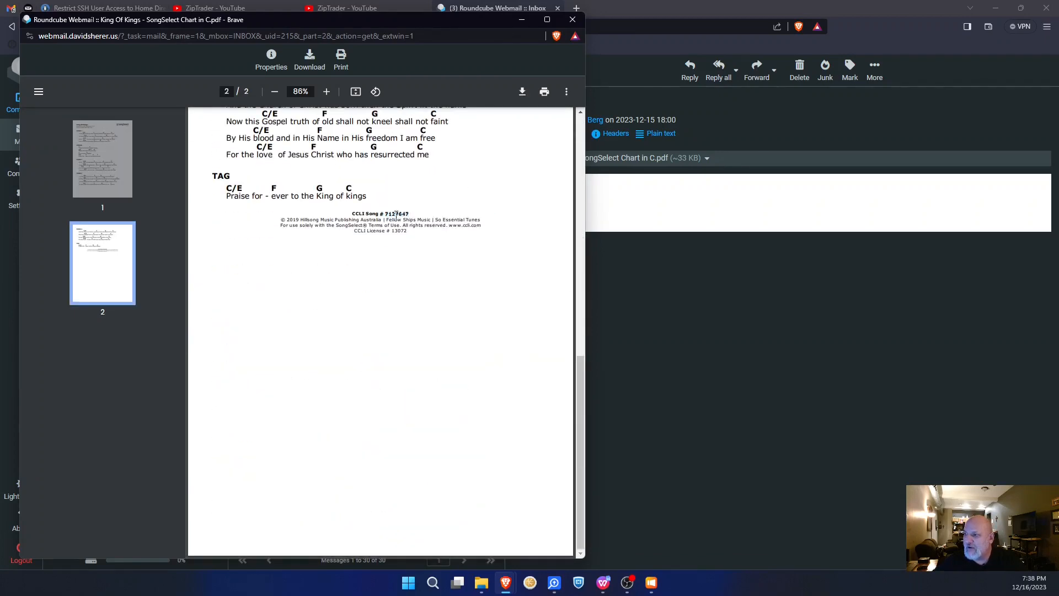
left_click_drag(408, 214, 385, 213)
right_click(386, 214)
left_click(415, 239)
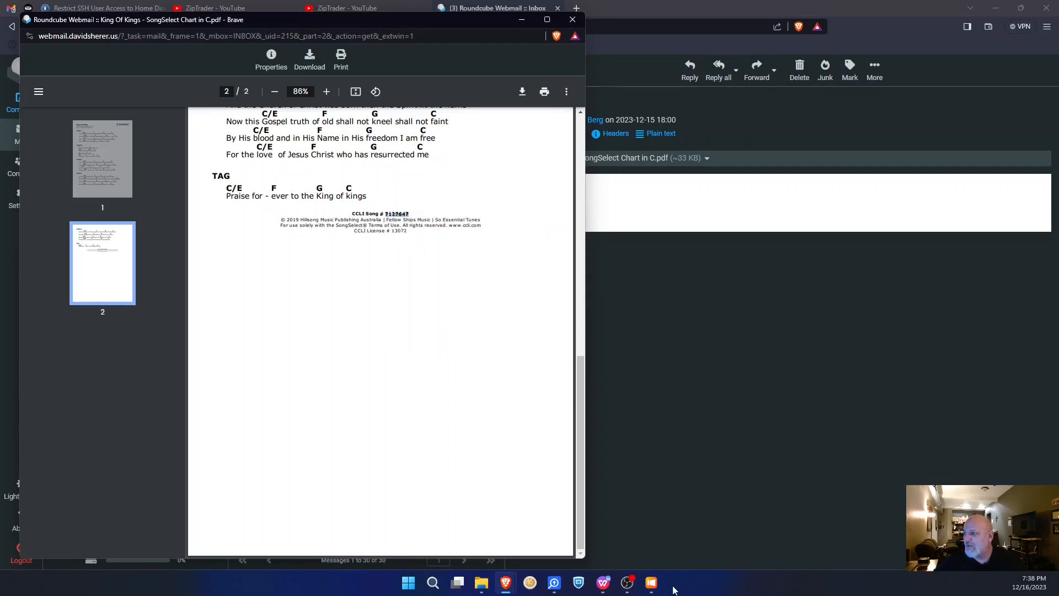
left_click(652, 582)
left_click(13, 31)
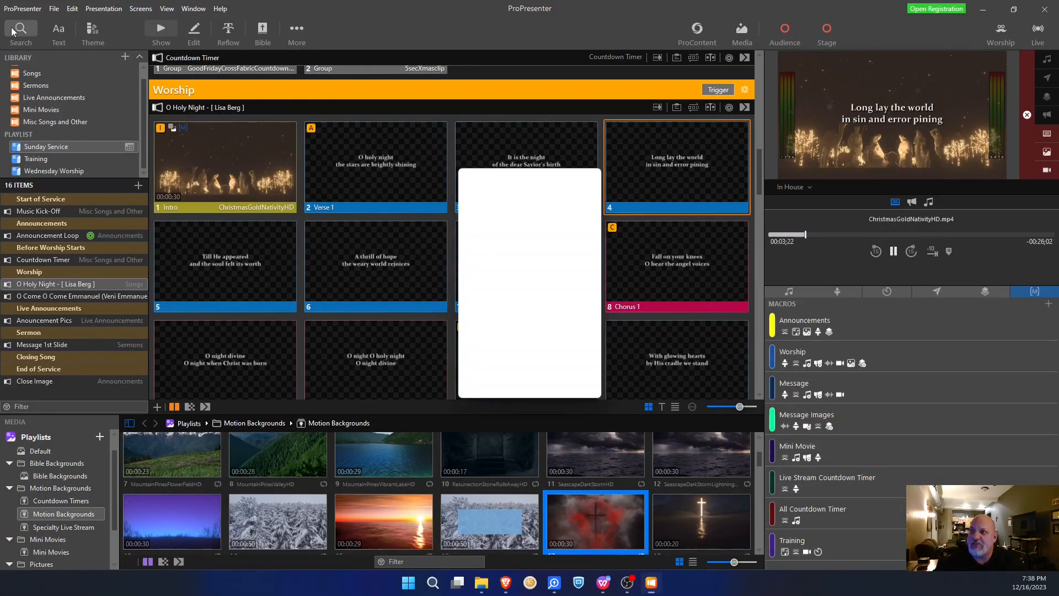
- Search library presentations for 7127647, add King Of Kings, and place it below O Come O Come Emmanuel
left_click(511, 195)
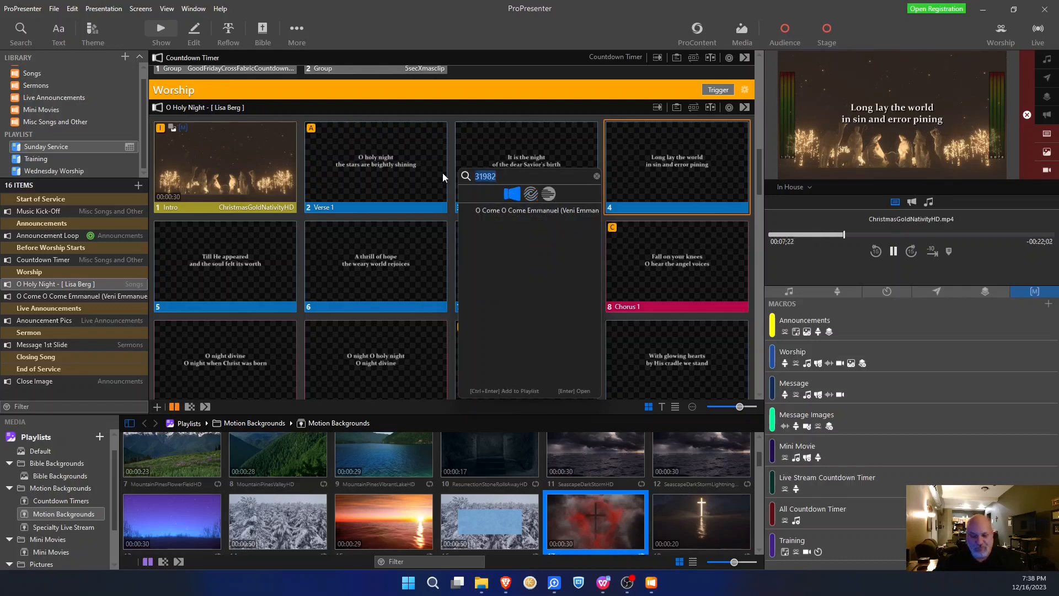
key("ctrl+v")
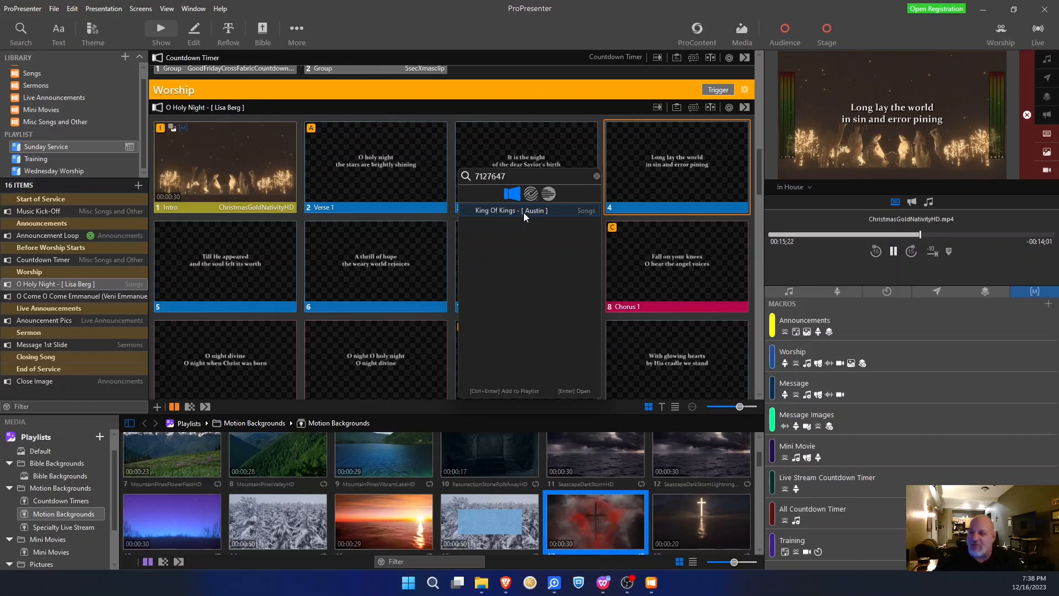
mouse_move(524, 213)
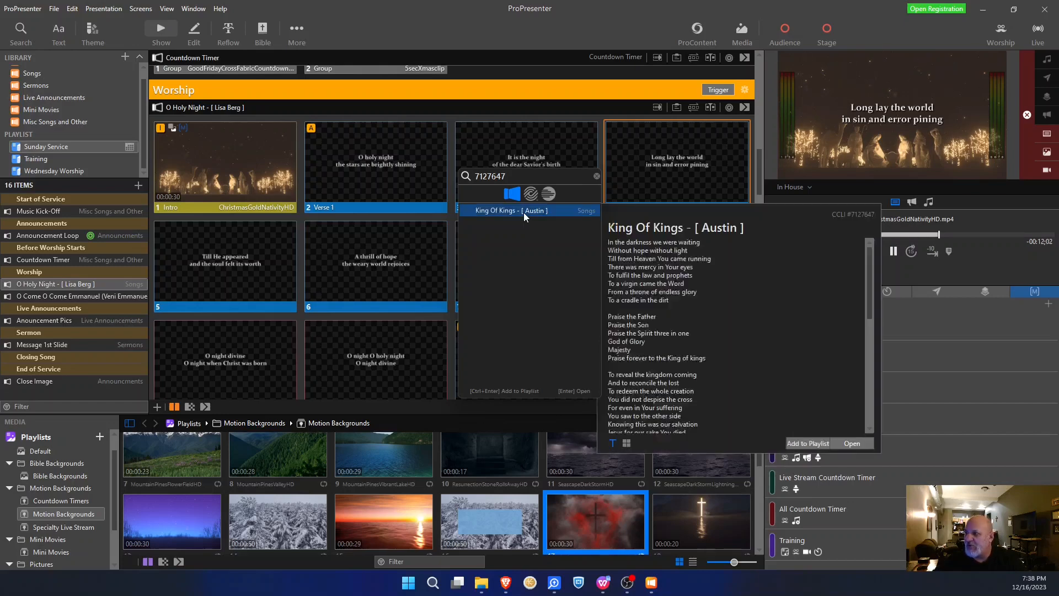
left_click(810, 442)
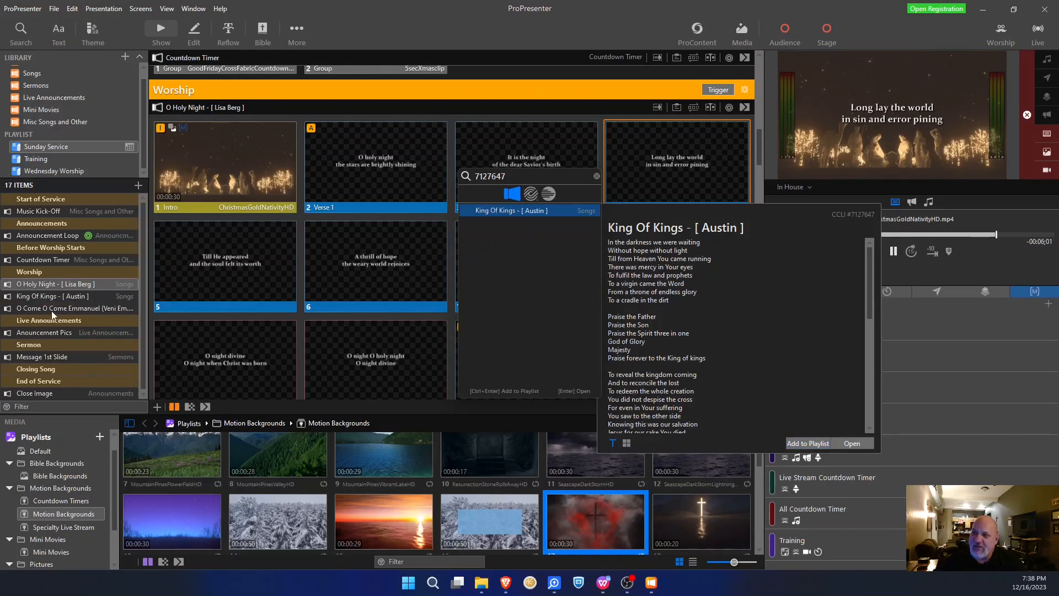
left_click_drag(69, 295, 67, 313)
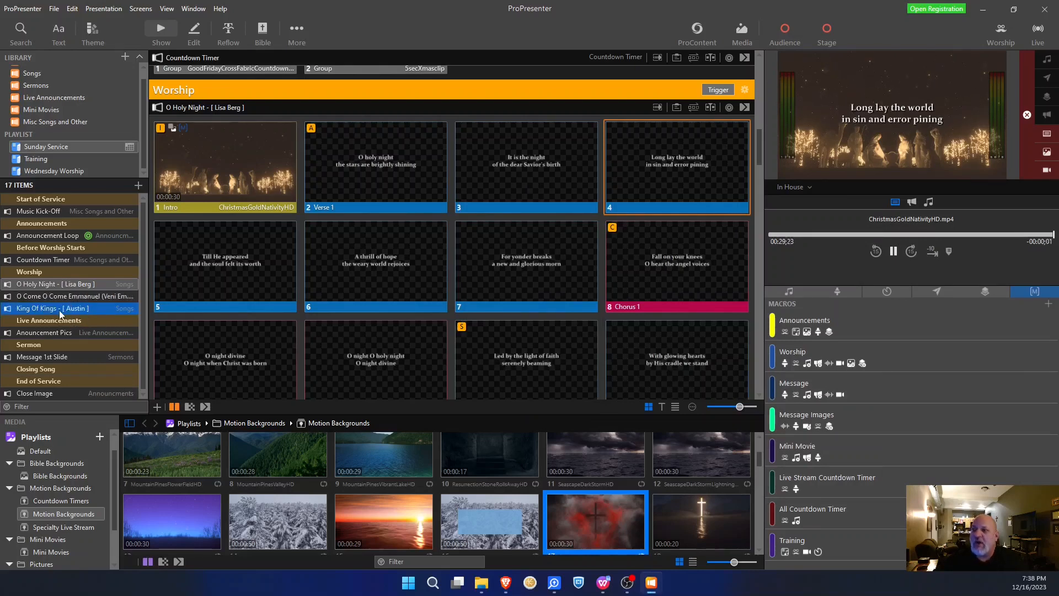
- Check King Of Kings' Arrangement options without changes, then display its Austin-arrangement slides
right_click(58, 310)
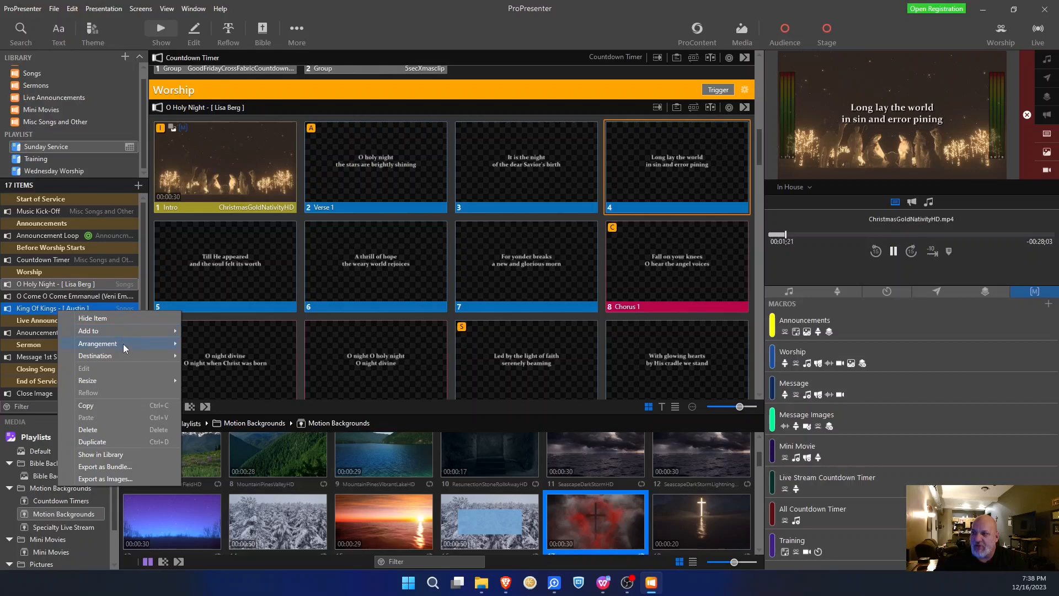
mouse_move(124, 343)
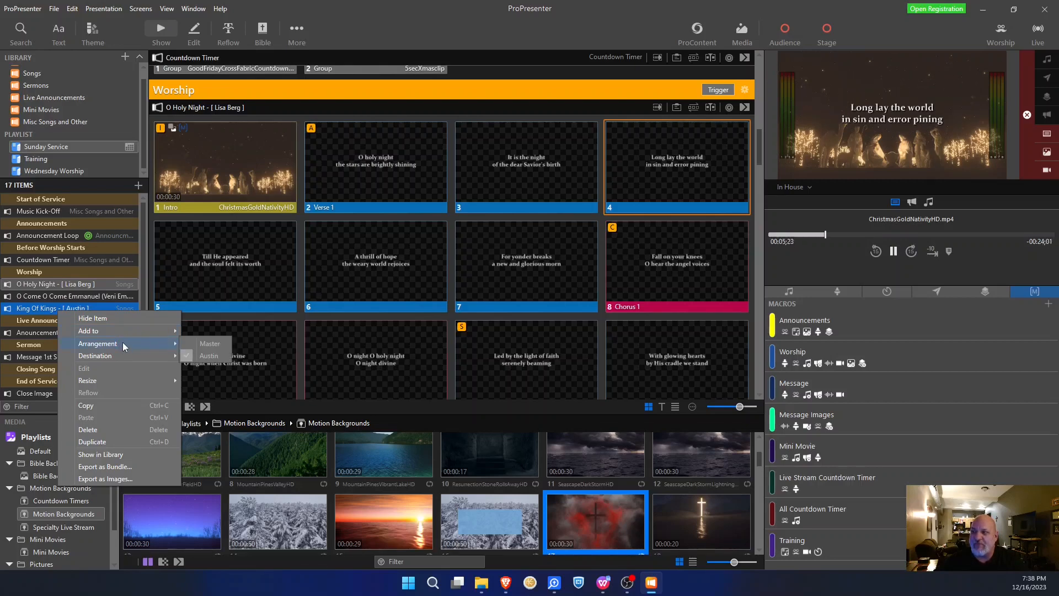
left_click(36, 310)
left_click(67, 307)
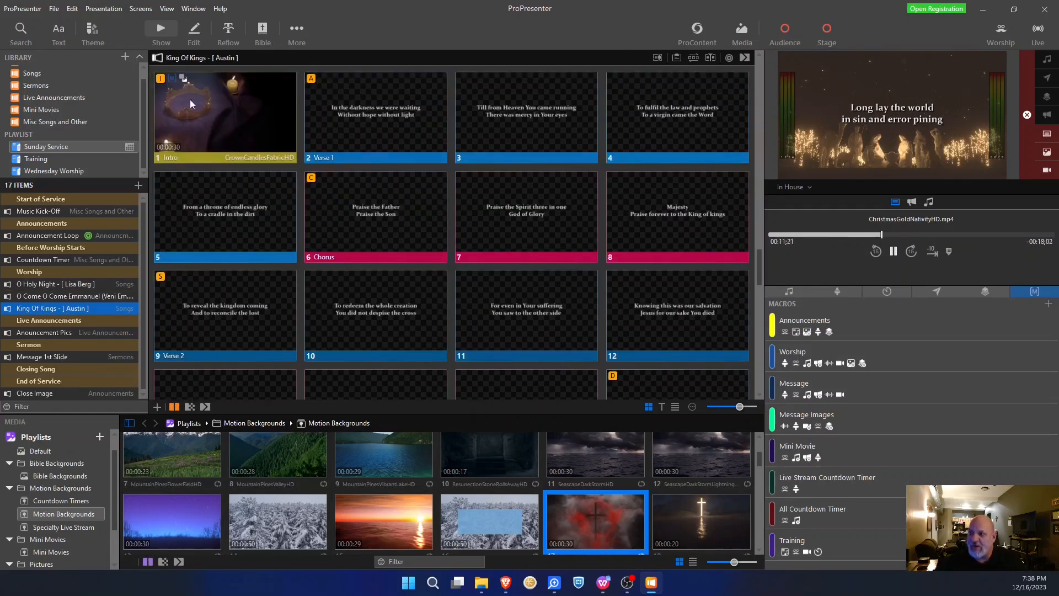
- Switch King Of Kings to its Master arrangement and move the Outro group between Verse 4 and Blank
left_click(694, 59)
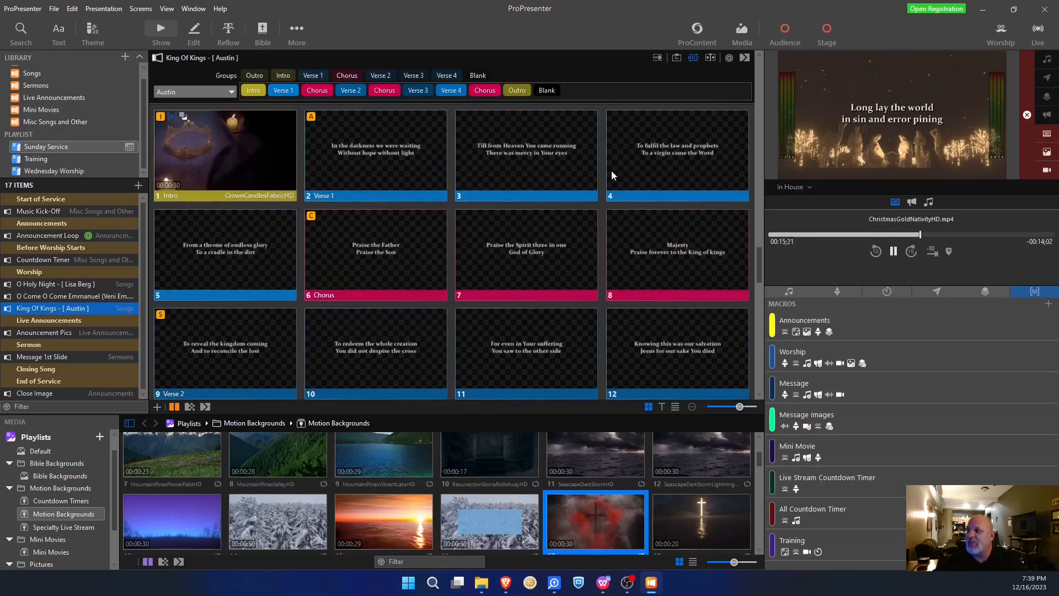
left_click(224, 94)
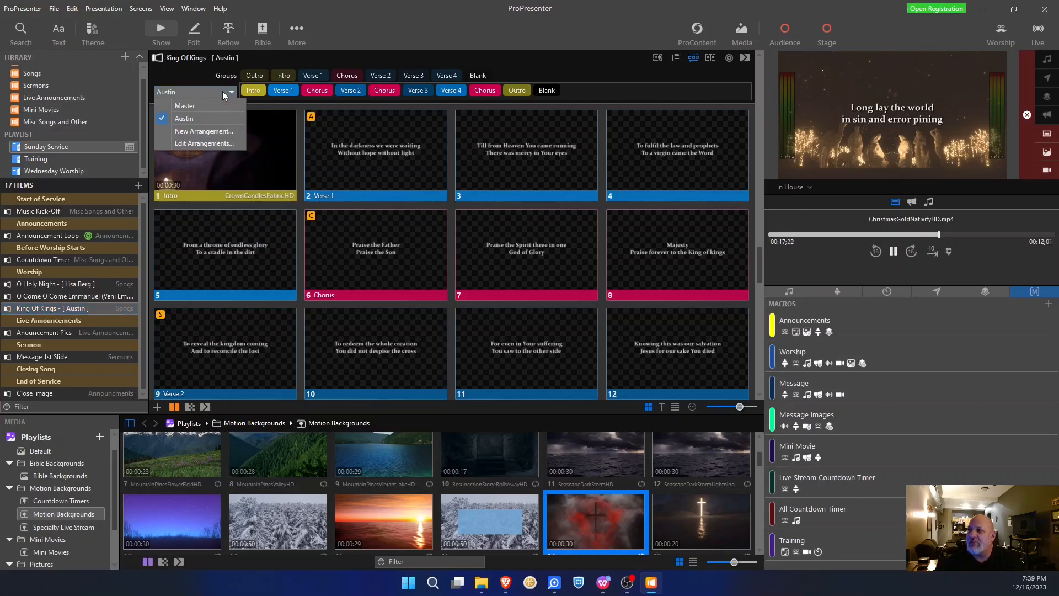
left_click(186, 106)
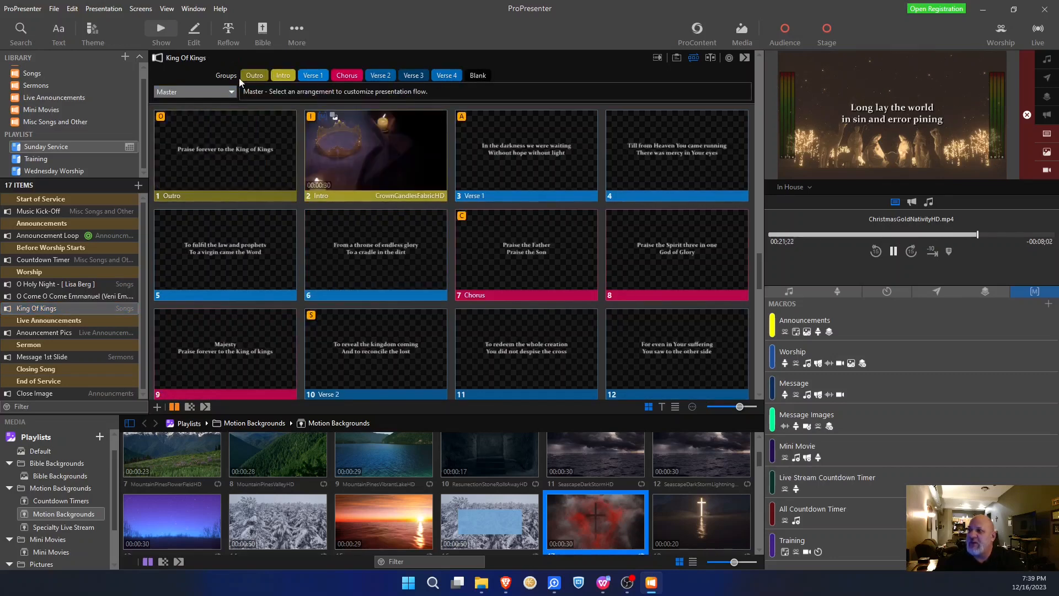
left_click_drag(251, 80, 344, 81)
left_click_drag(437, 88, 465, 84)
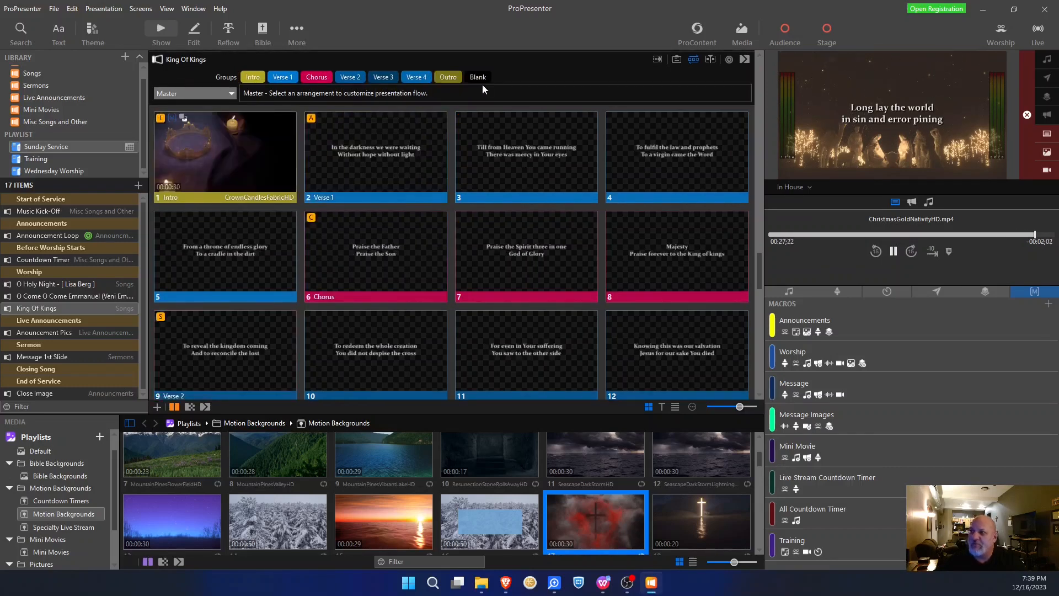
- Create a new King Of Kings arrangement titled with the chart sender's name
left_click(229, 93)
left_click(208, 135)
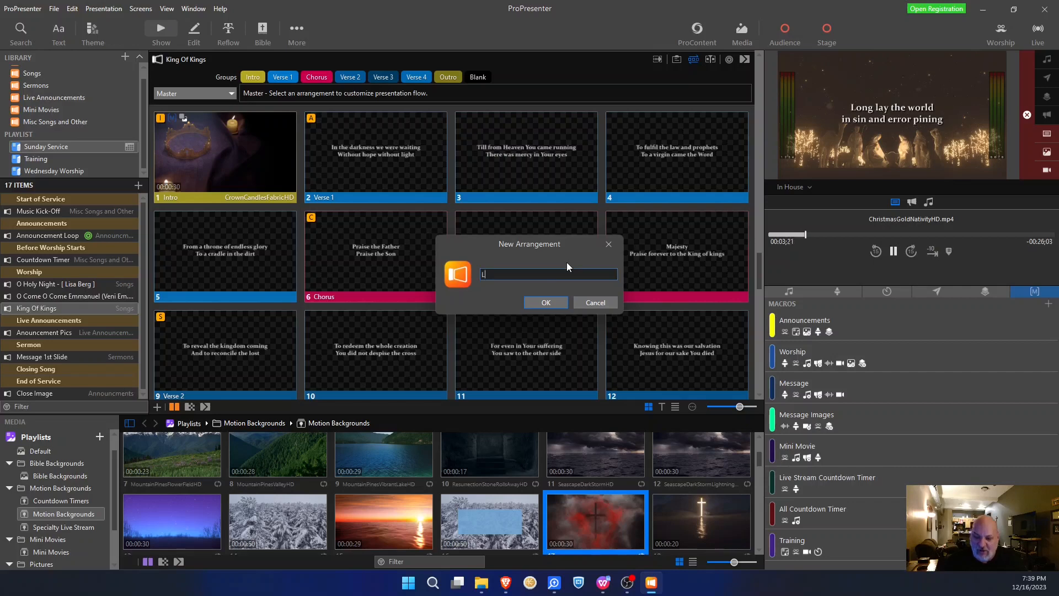
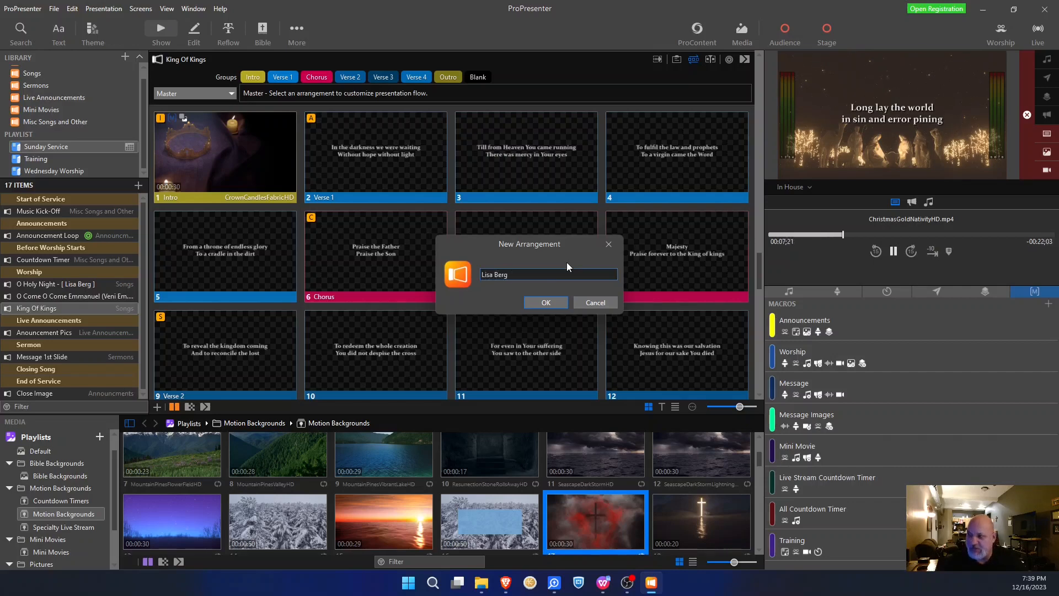
left_click(546, 301)
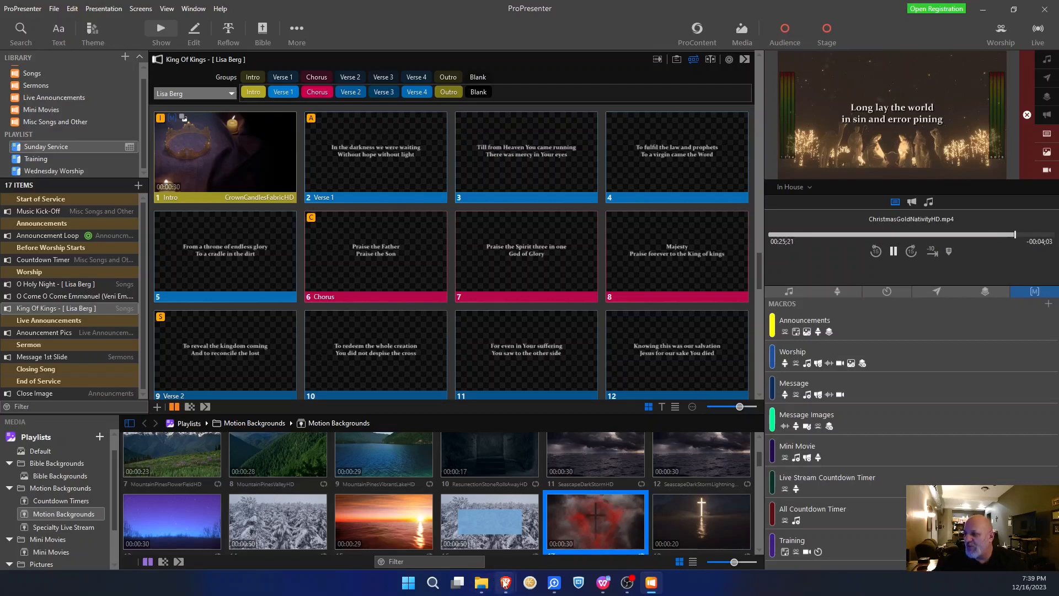
- Read through the King Of Kings chord chart in Brave, then minimize it
left_click(627, 527)
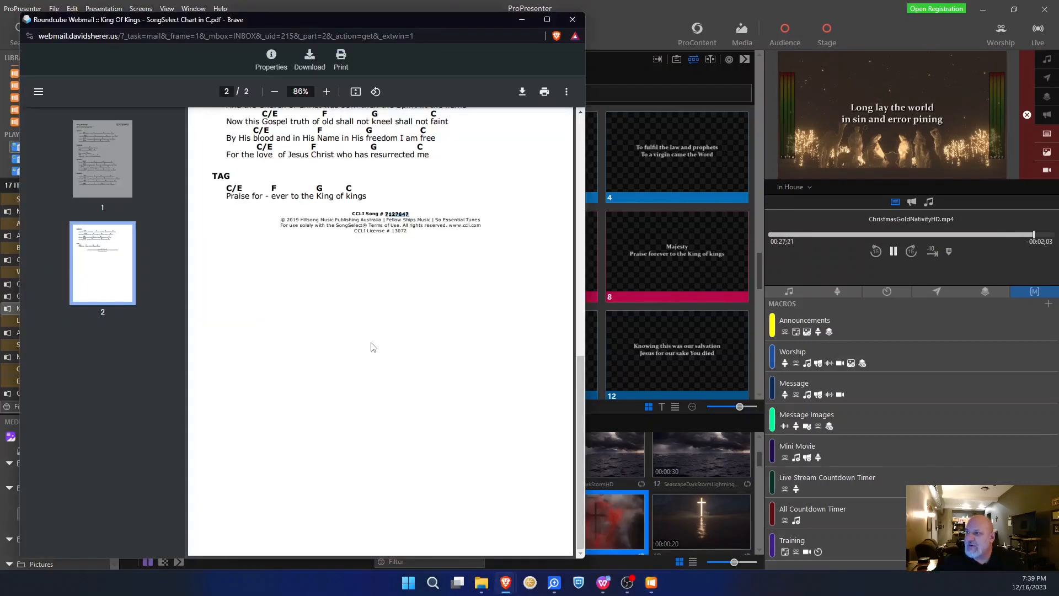
scroll(368, 345, "up", 15)
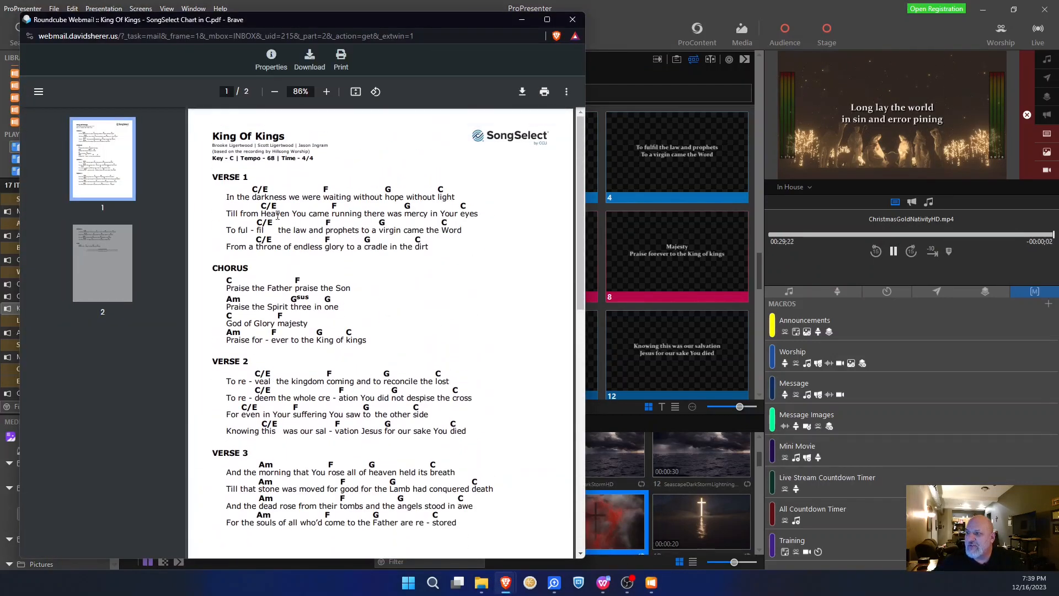
scroll(264, 337, "down", 8)
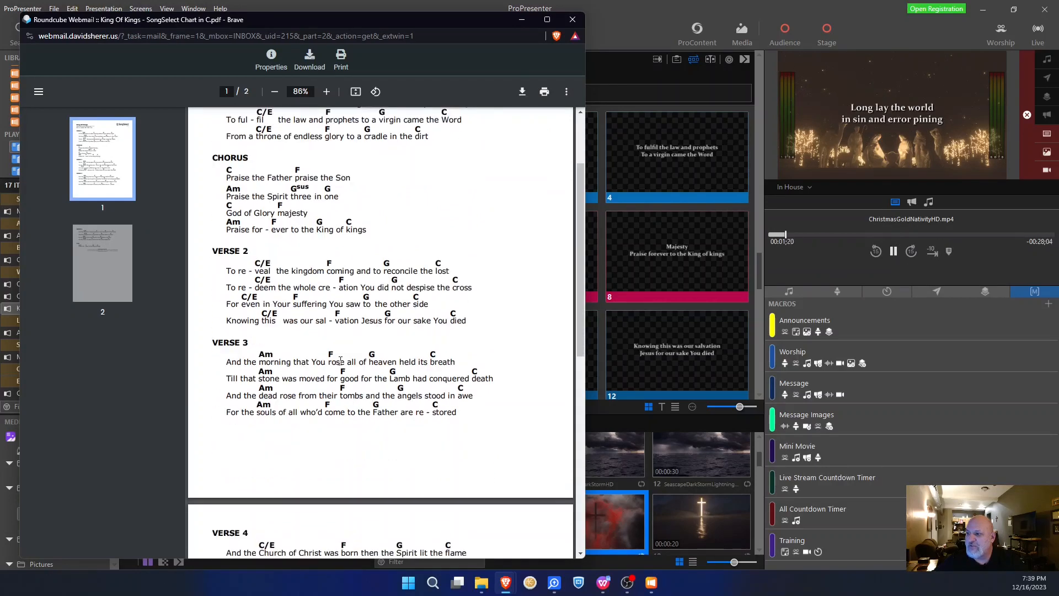
scroll(339, 360, "down", 1)
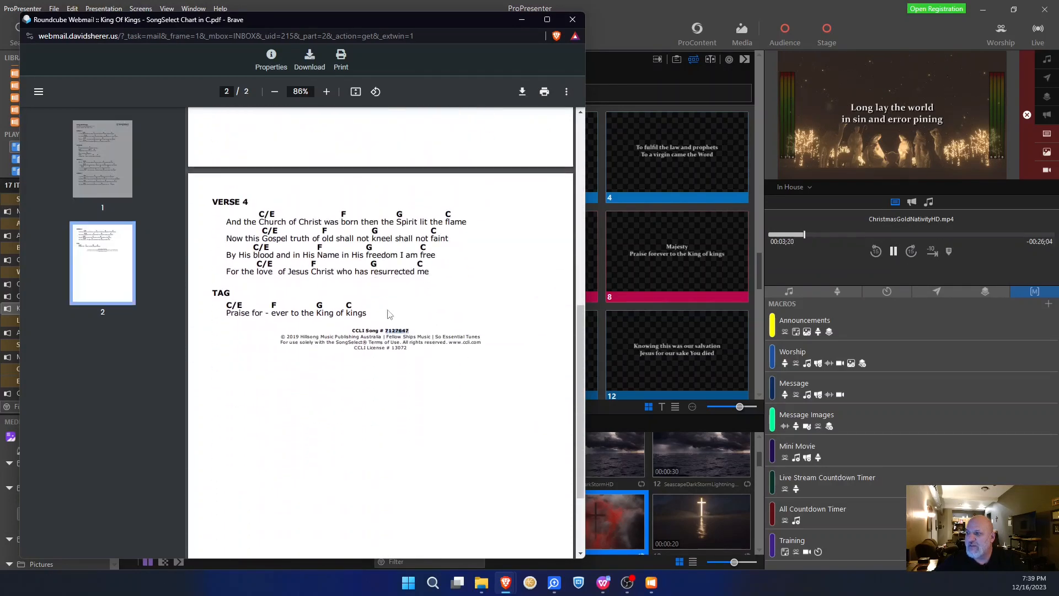
left_click(522, 20)
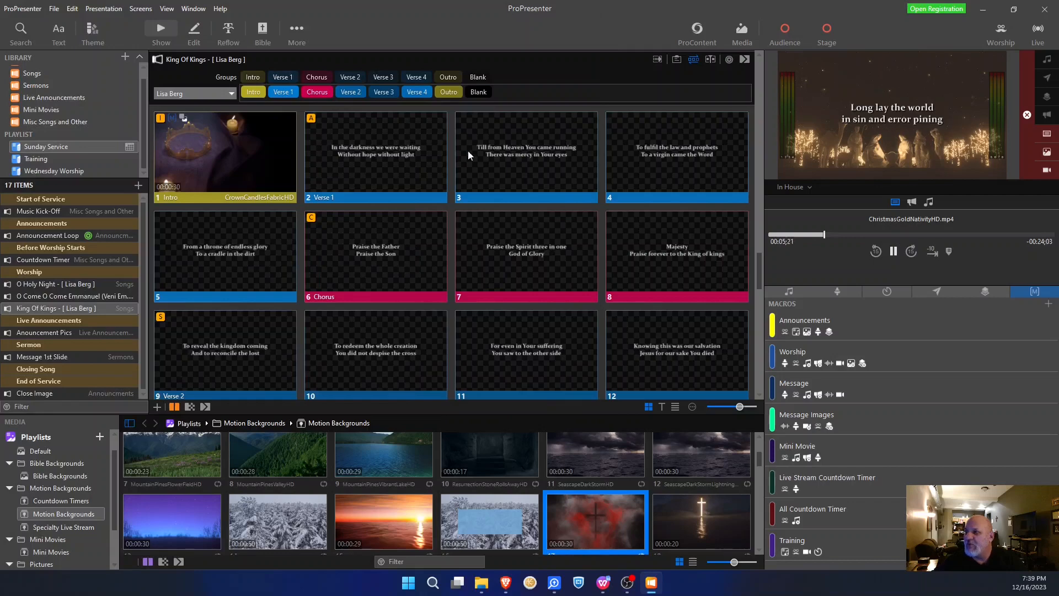
- Scroll through the ProPresenter slides and bring the chord chart back in front
scroll(464, 246, "down", 8)
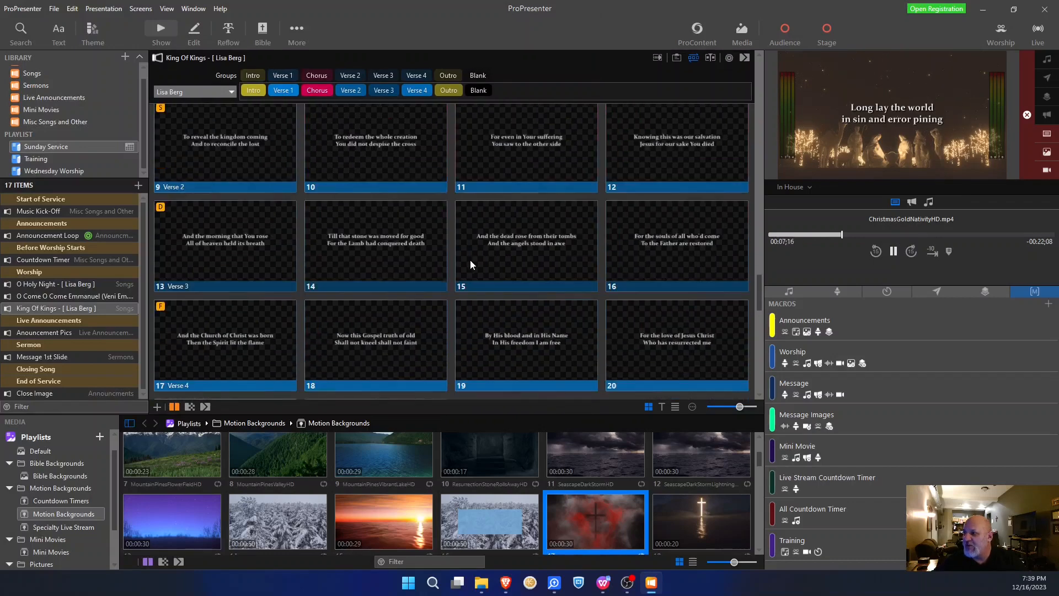
scroll(470, 260, "down", 1)
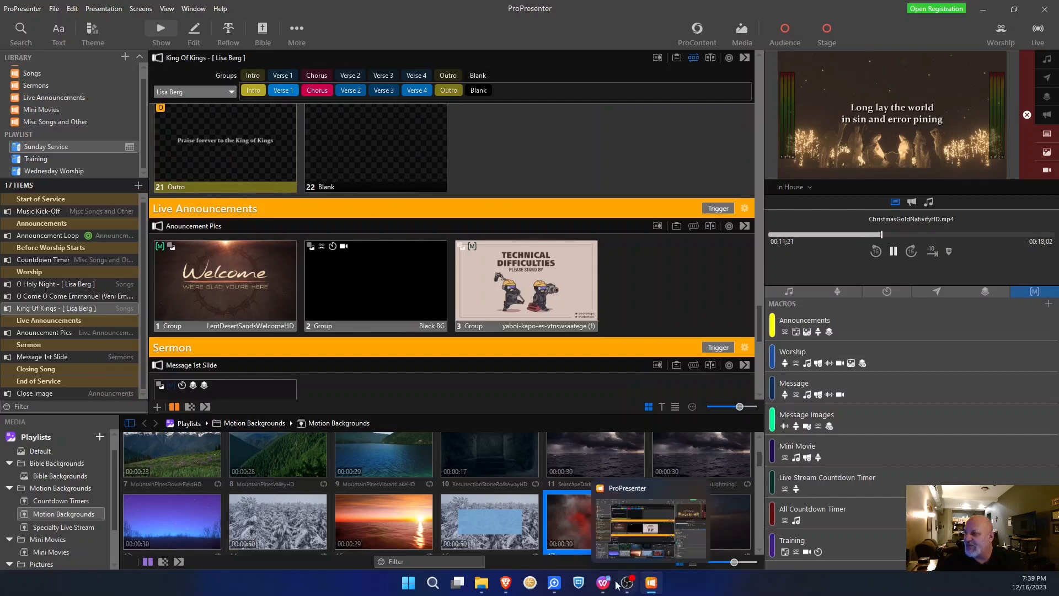
mouse_move(505, 585)
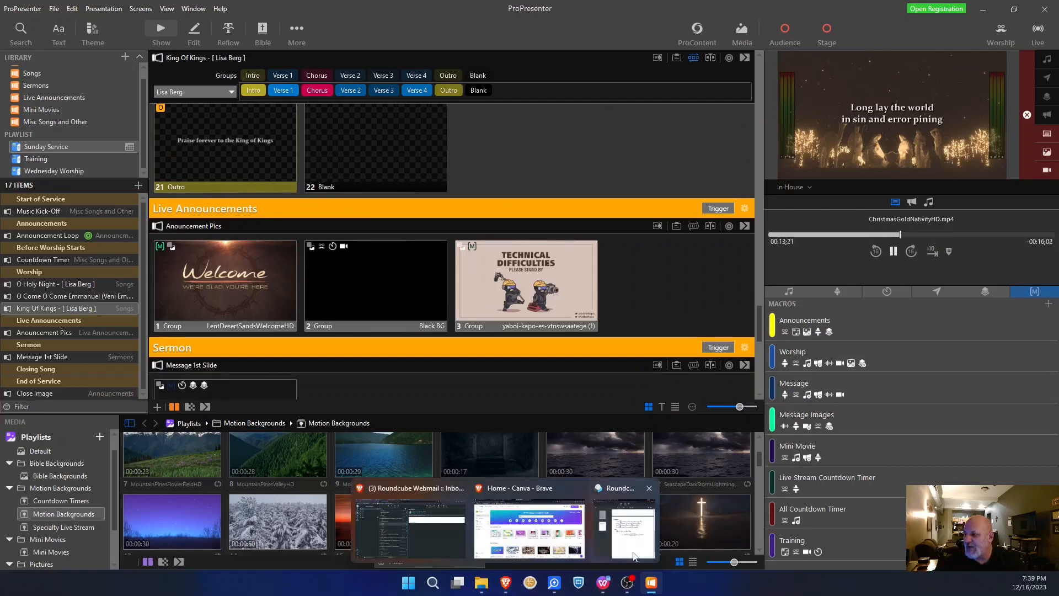
left_click(619, 525)
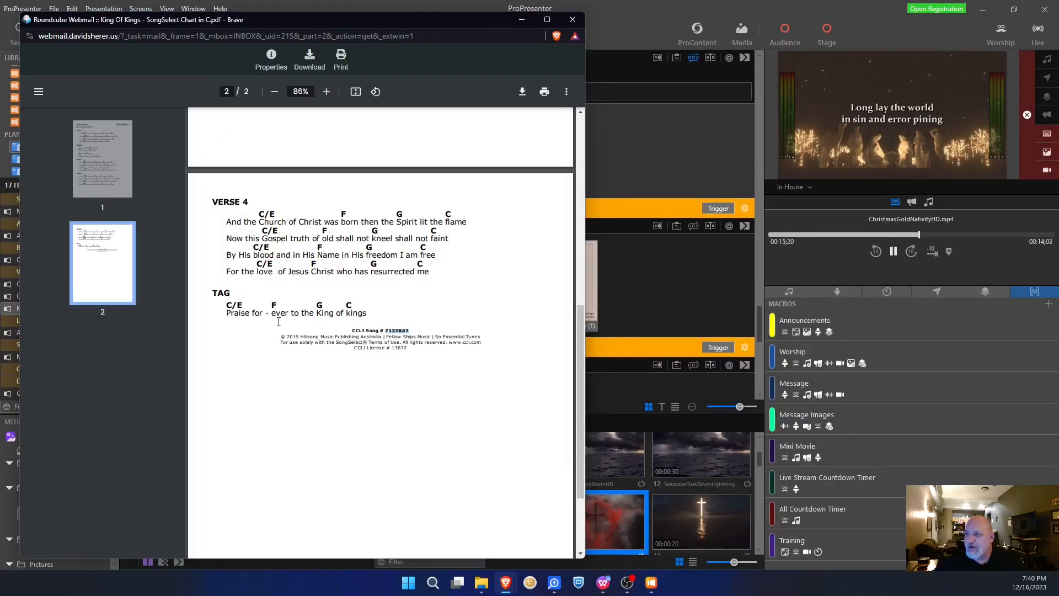
- Close the chord chart windows, hide the arrangement bar, and bring Roundcube Webmail forward
left_click(571, 21)
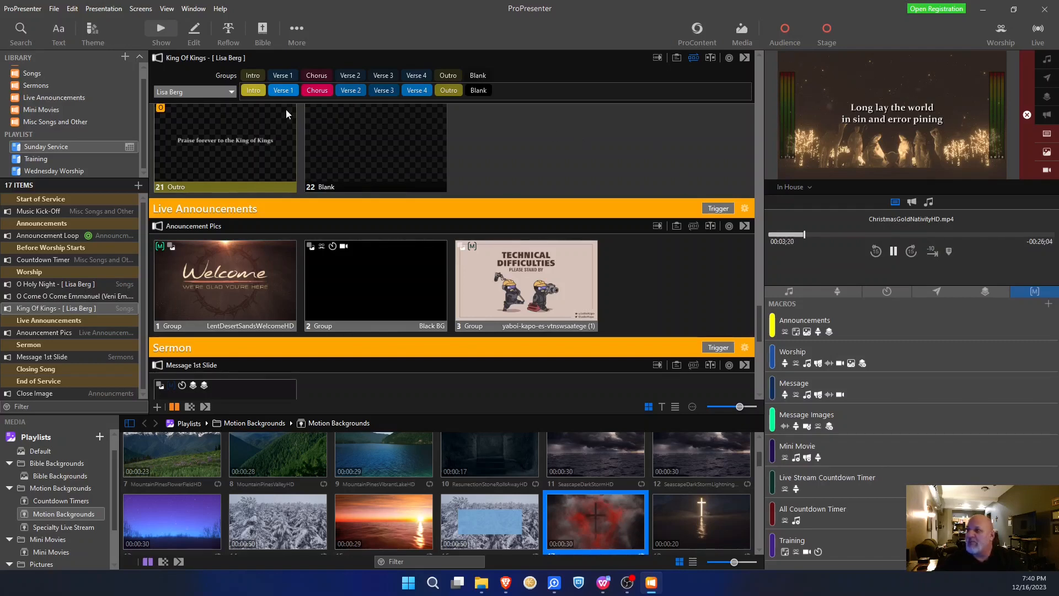
left_click(696, 57)
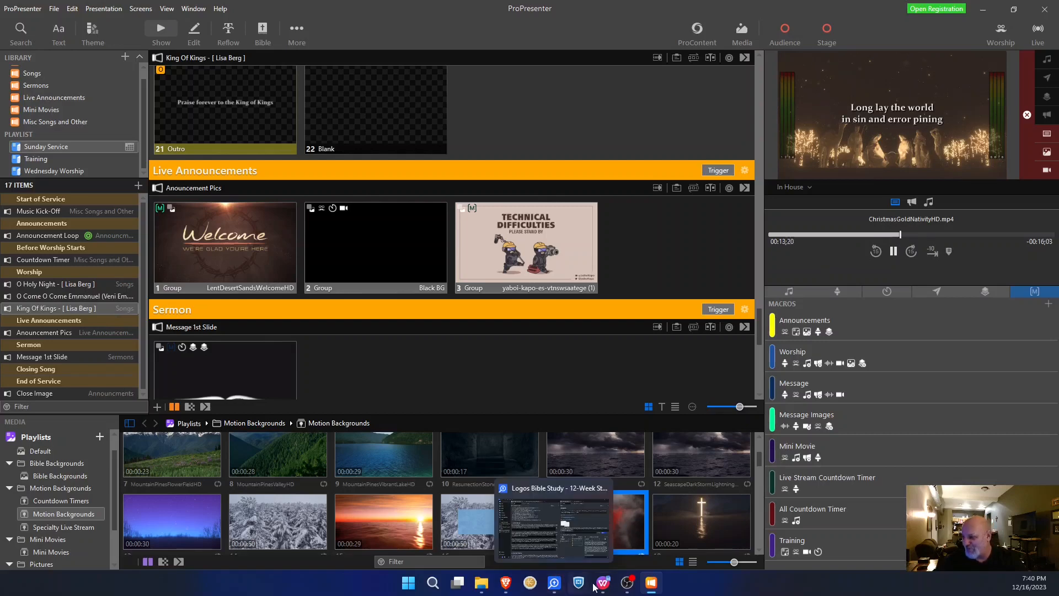
mouse_move(505, 582)
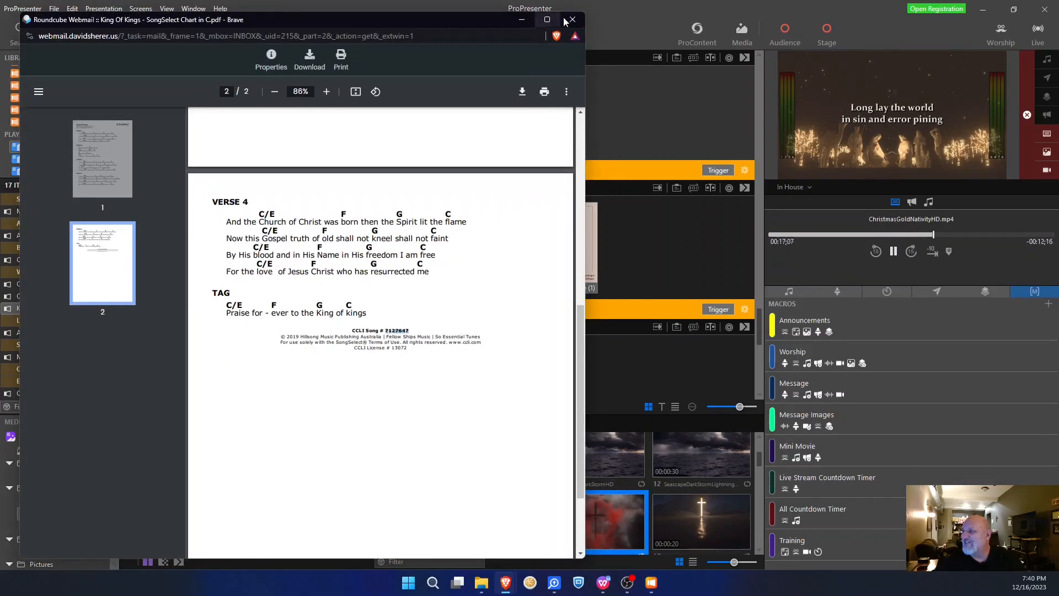
left_click(648, 487)
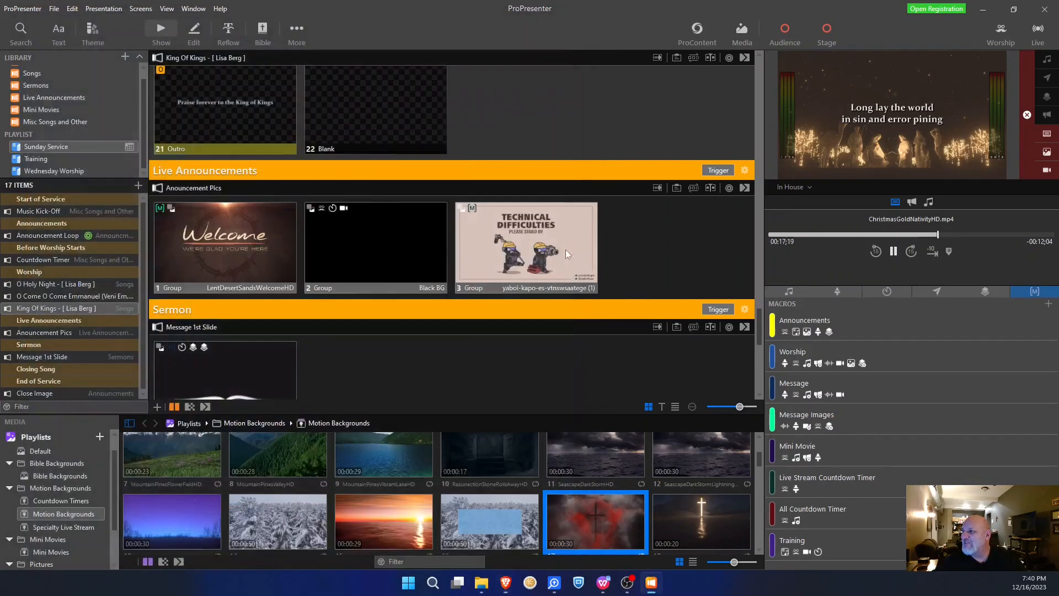
left_click(475, 537)
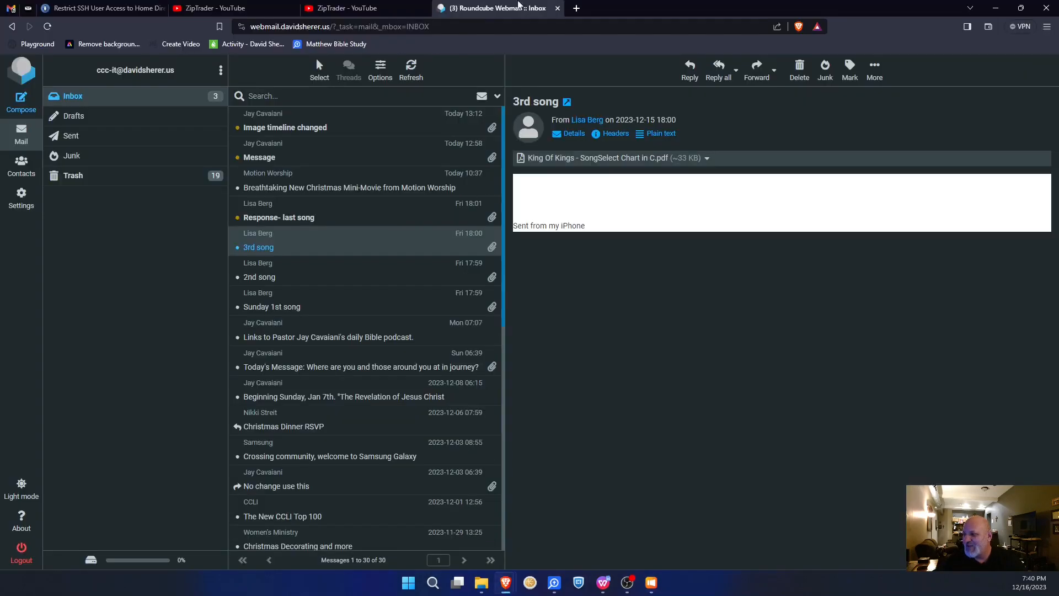
- Open the 'Response- last song' email and its Come Thou Long Expected Jesus chart PDF
left_click(338, 223)
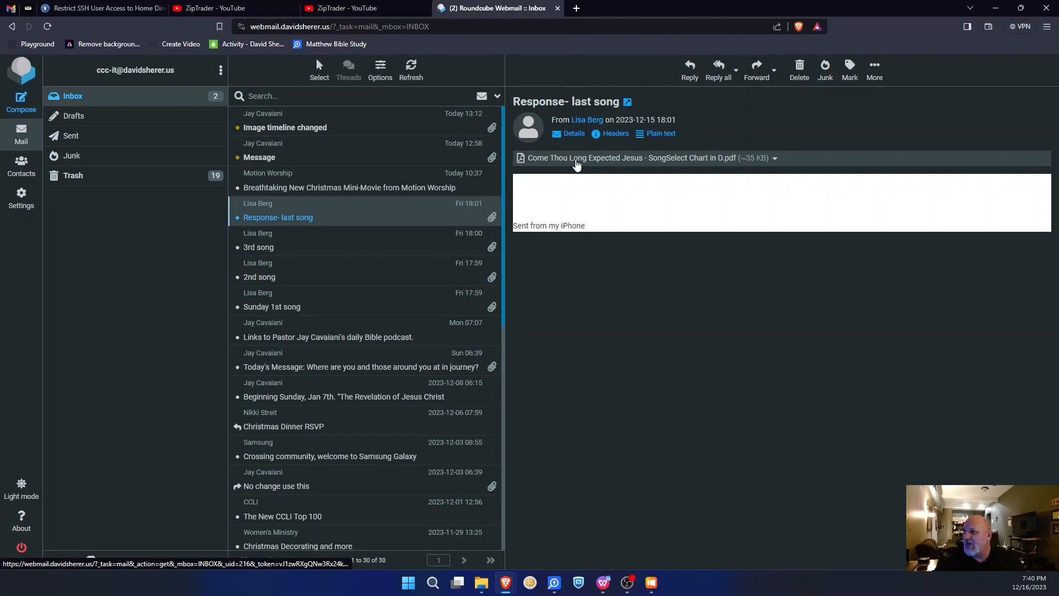
left_click(579, 164)
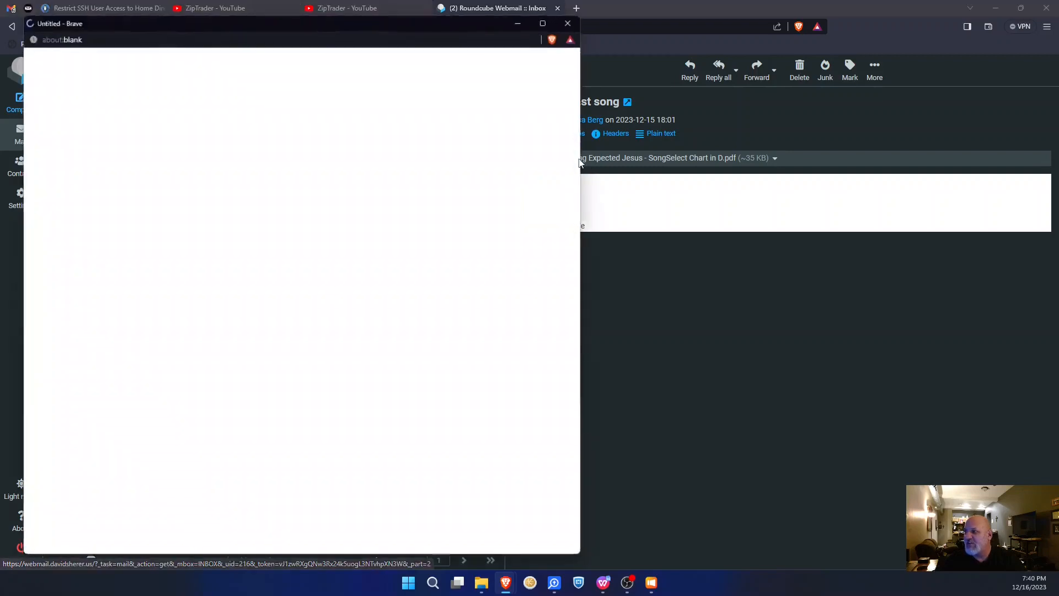
scroll(348, 166, "down", 1)
scroll(352, 173, "up", 1)
scroll(364, 221, "down", 7)
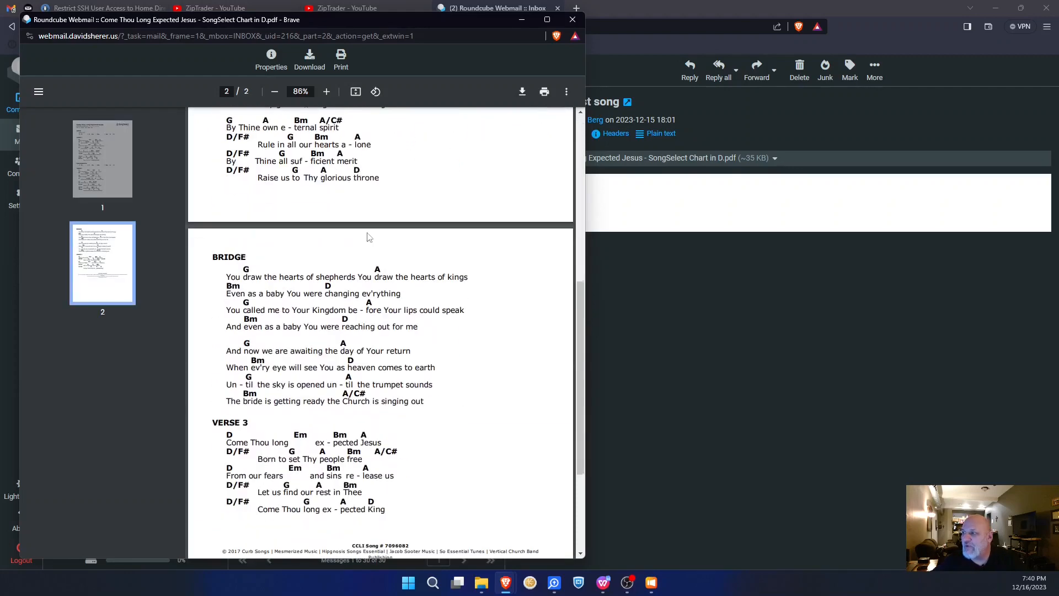
scroll(389, 302, "down", 3)
- Copy the chart's CCLI number 7096082 and return to ProPresenter
left_click_drag(409, 374, 392, 381)
right_click(398, 370)
left_click(463, 364)
left_click_drag(412, 371, 391, 372)
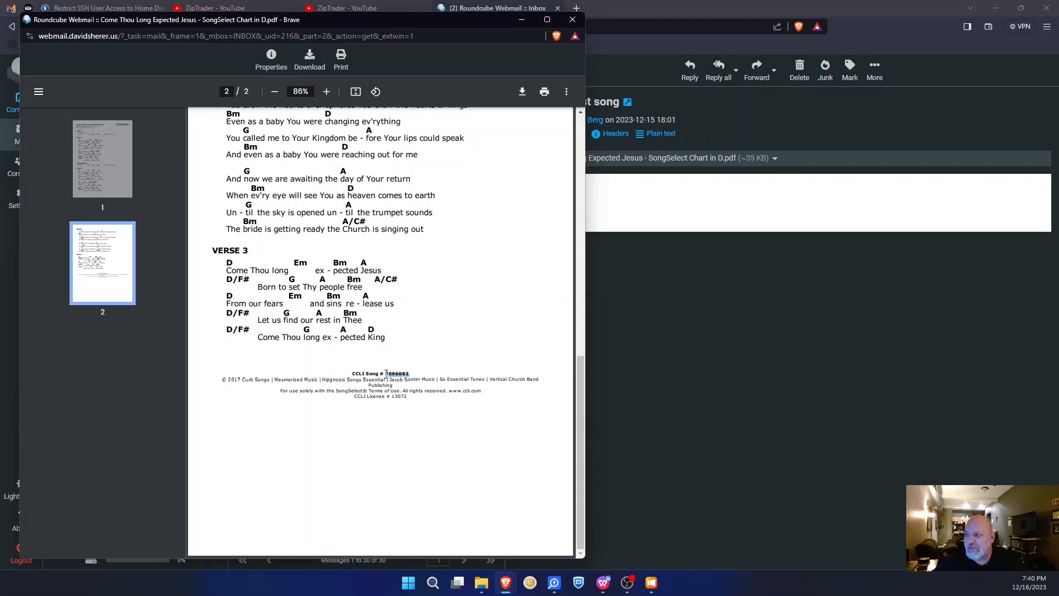
right_click(404, 375)
left_click(414, 397)
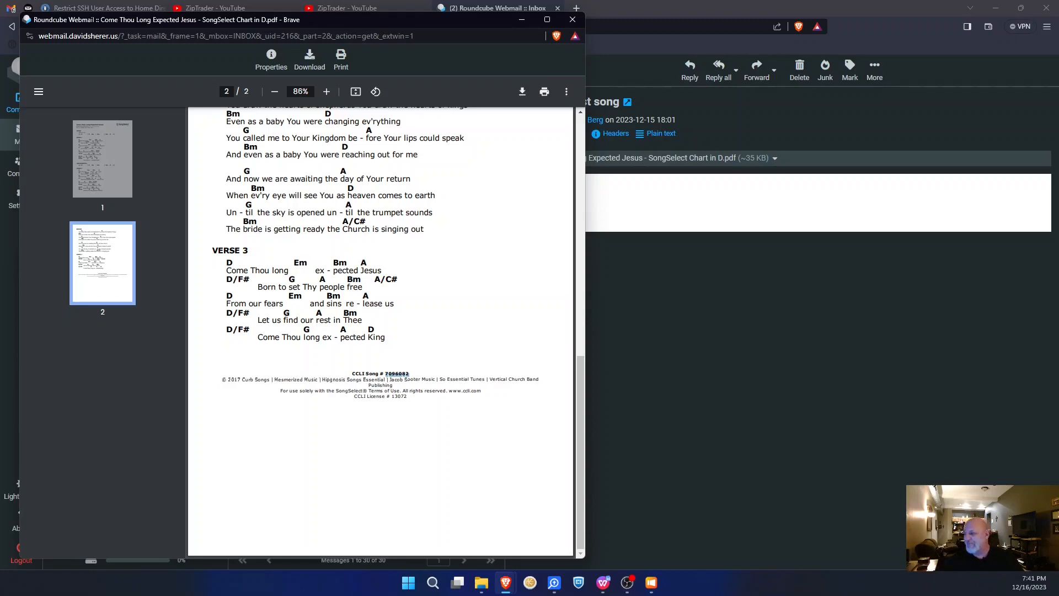
left_click(706, 534)
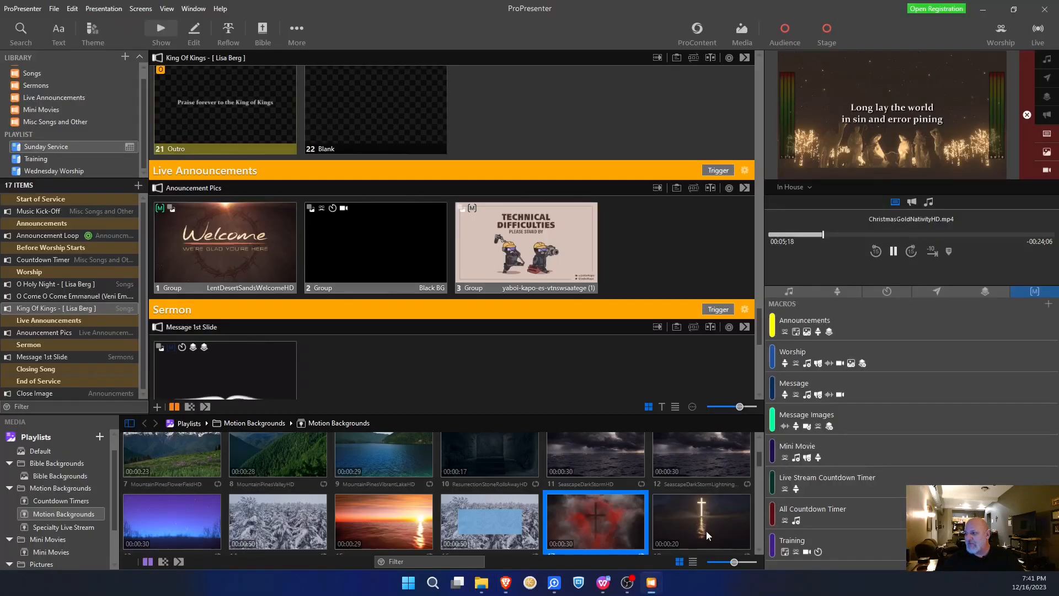
- Search CCLI SongSelect for 7096082 and start importing Come Thou Long Expected Jesus
left_click(22, 32)
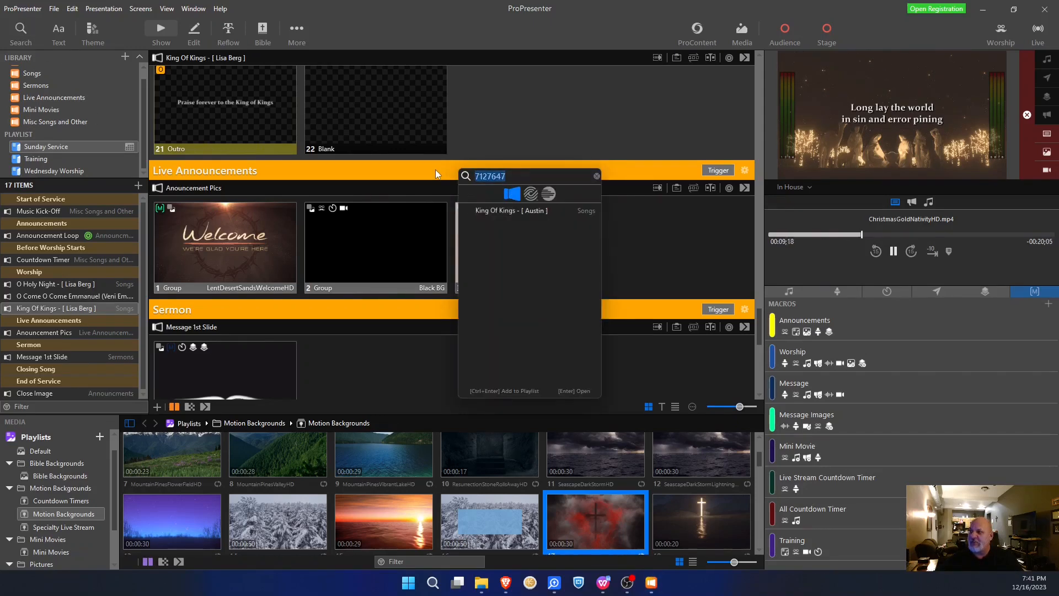
key("ctrl+v")
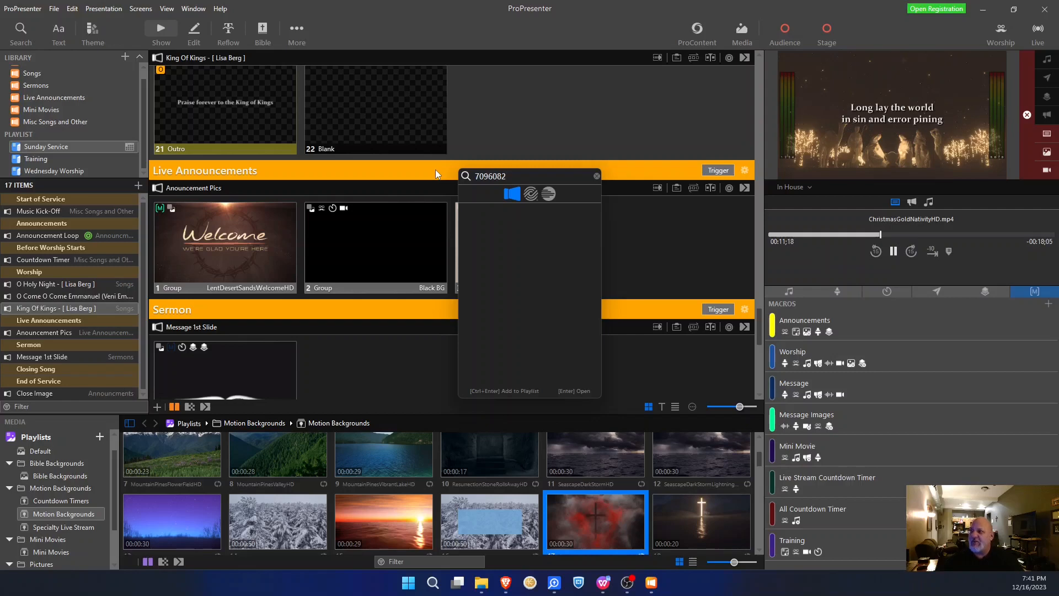
left_click(531, 194)
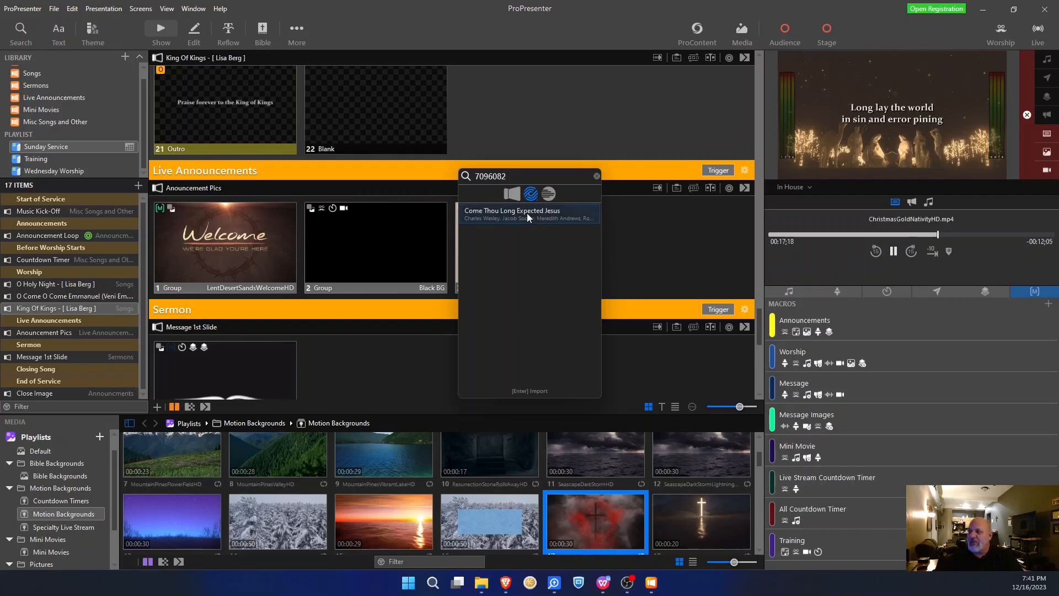
left_click(527, 213)
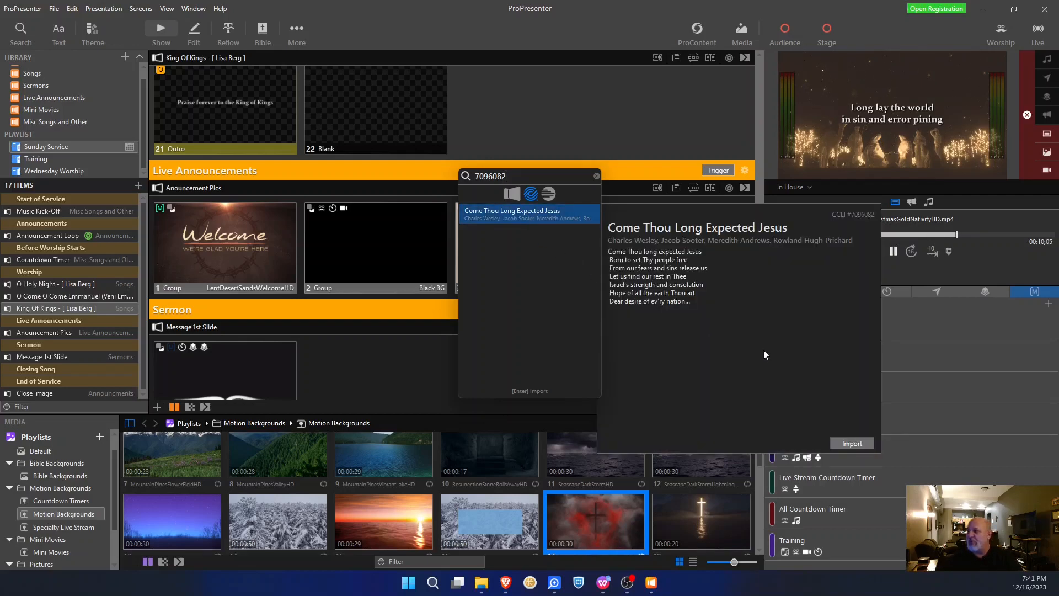
left_click(861, 442)
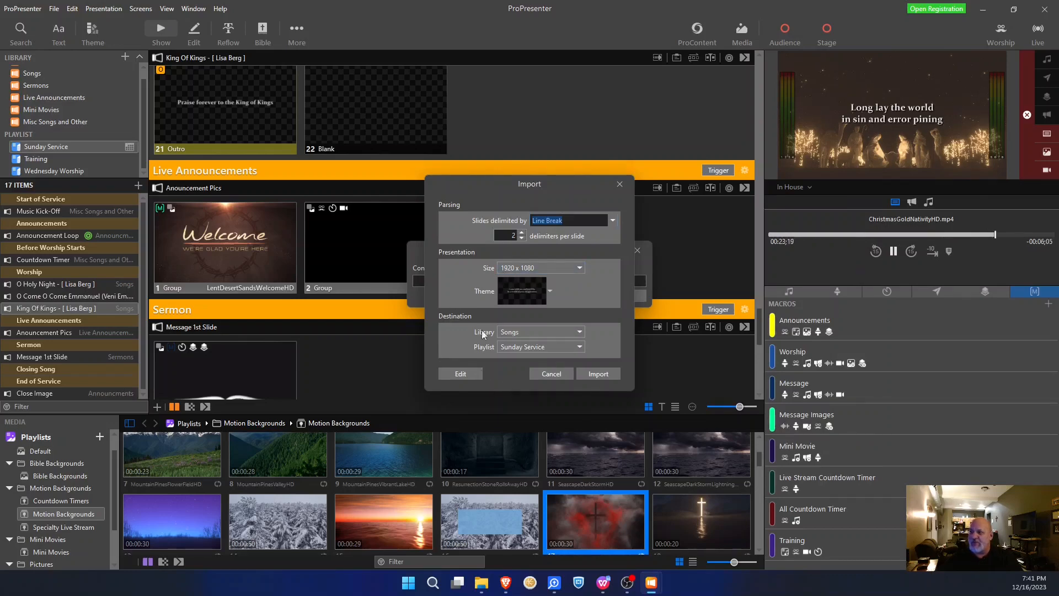
- Review the song's slides in the editor and add two empty slides at the end
left_click(461, 377)
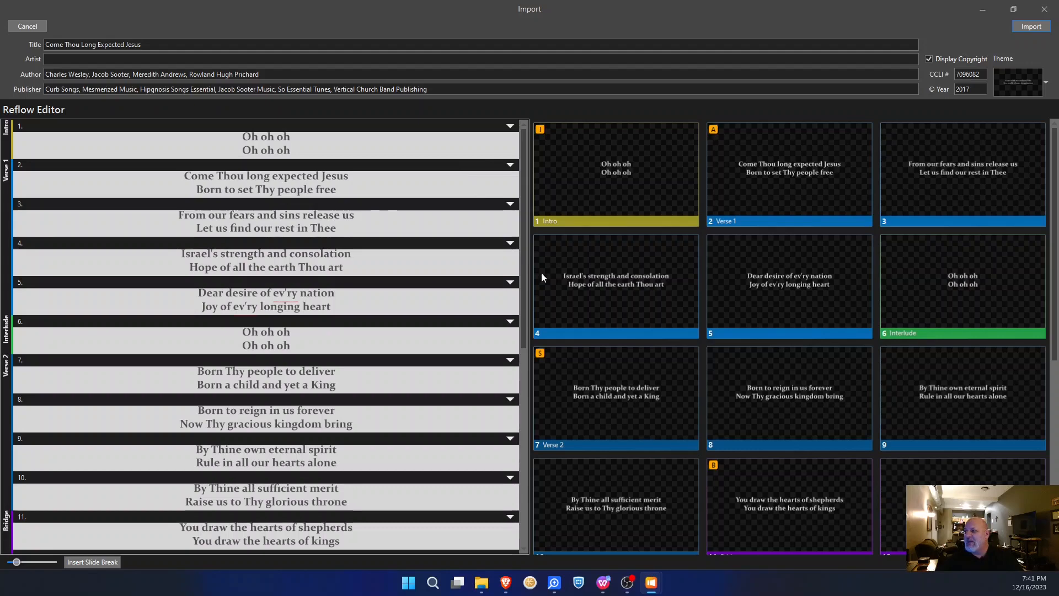
scroll(606, 269, "down", 10)
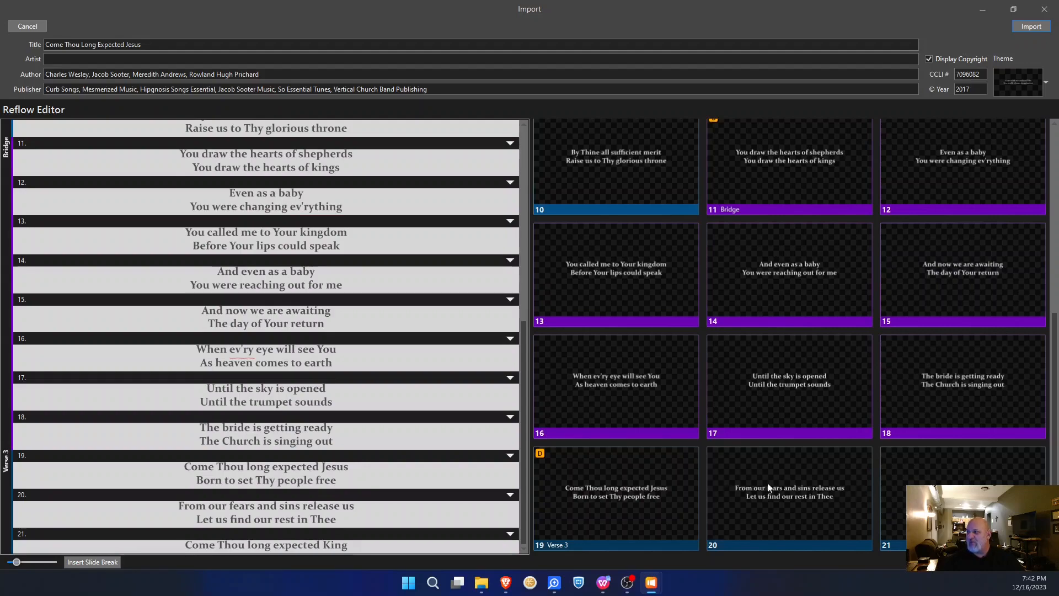
scroll(777, 385, "up", 6)
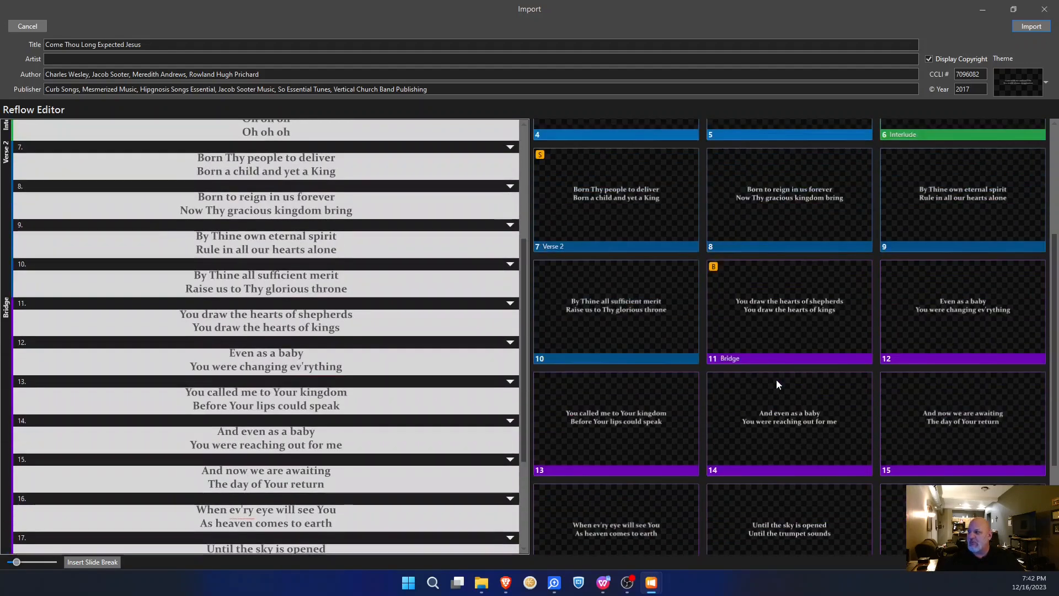
scroll(776, 384, "up", 4)
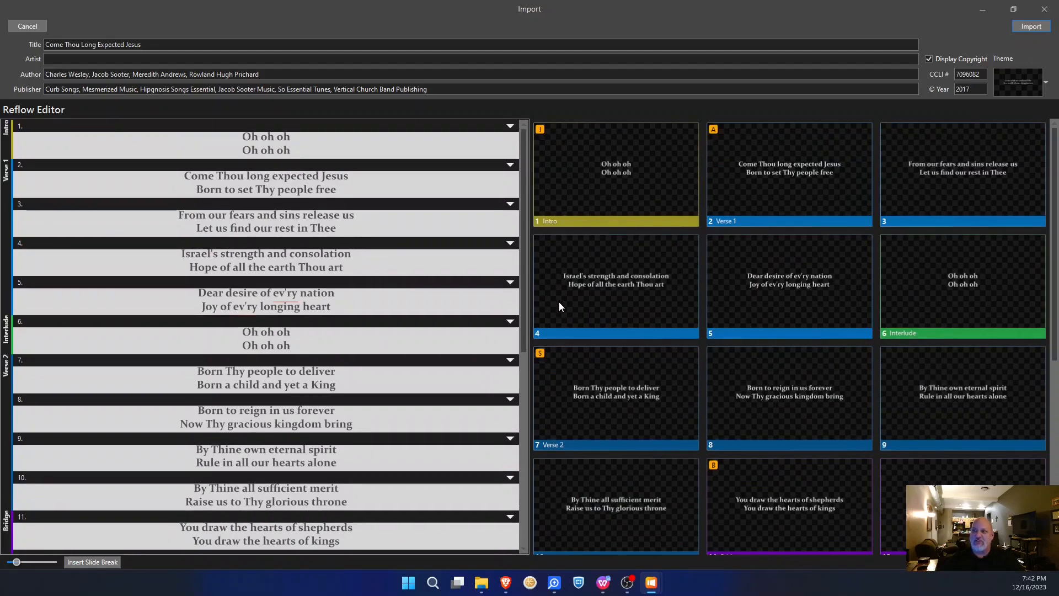
scroll(498, 310, "down", 4)
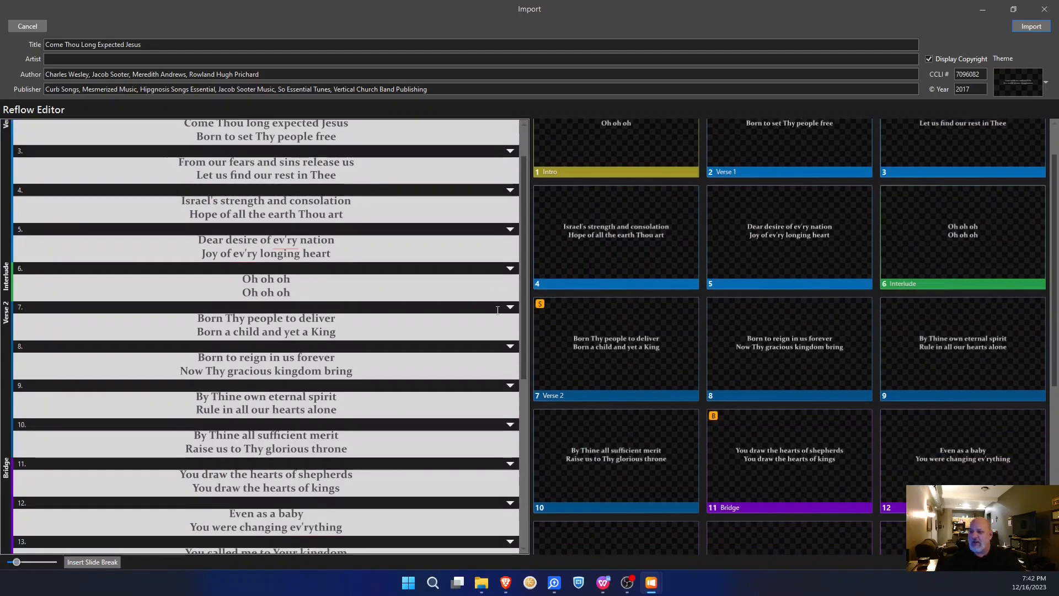
scroll(486, 311, "down", 5)
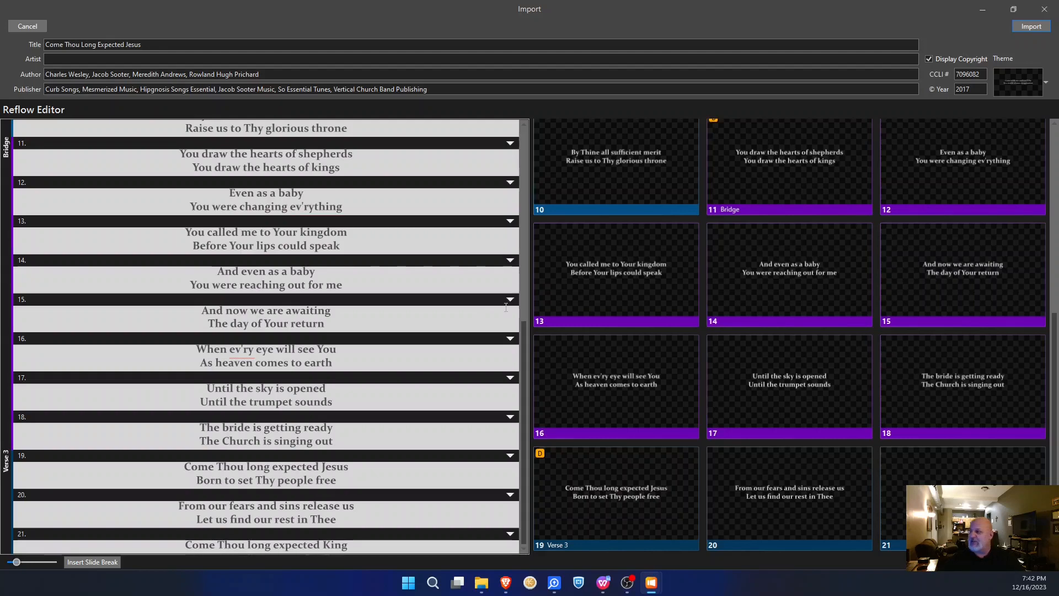
scroll(506, 307, "up", 2)
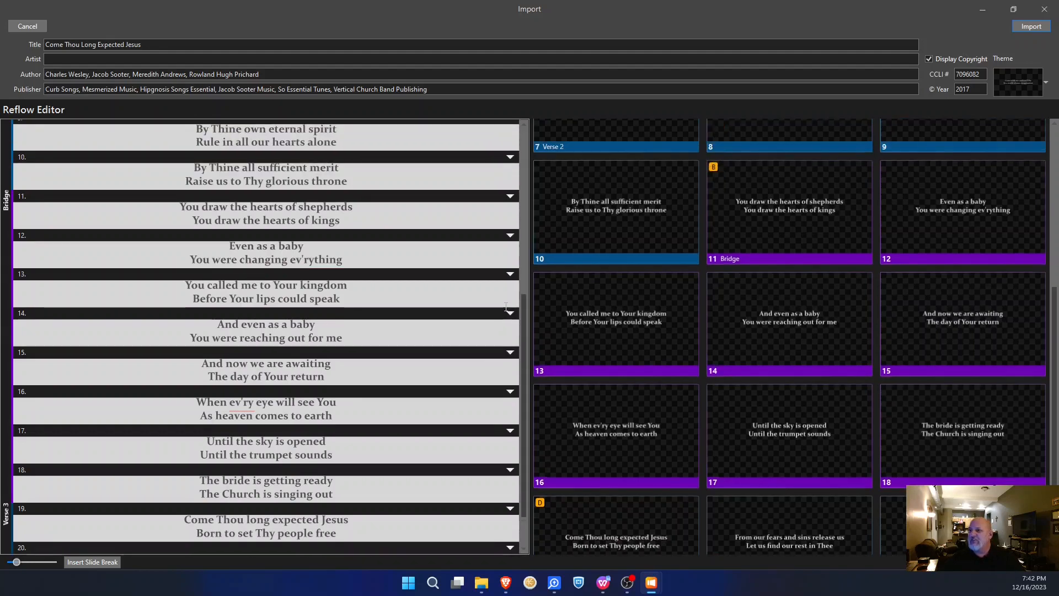
scroll(382, 396, "down", 1)
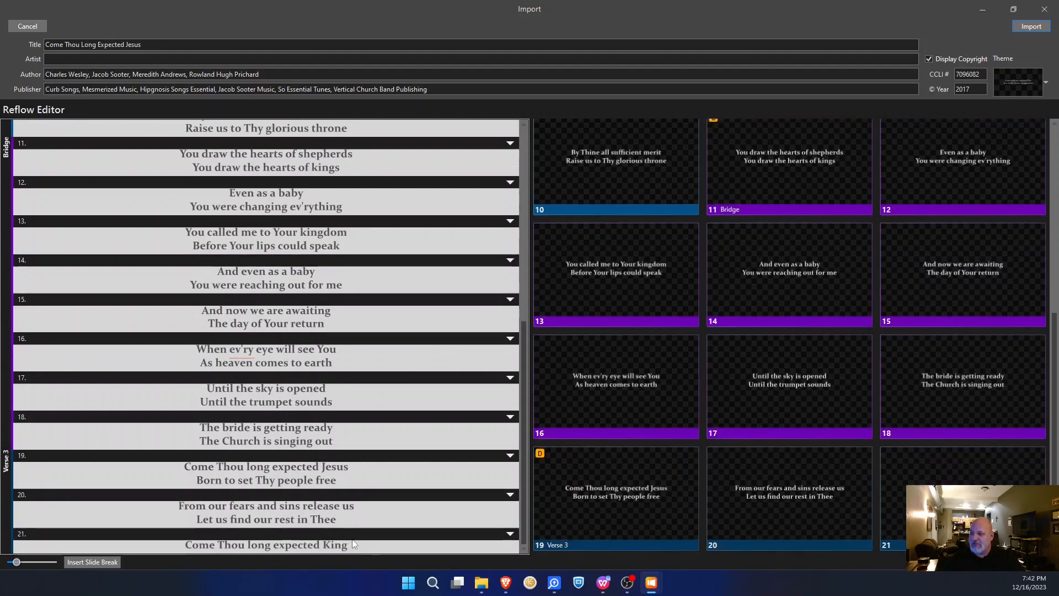
left_click(100, 563)
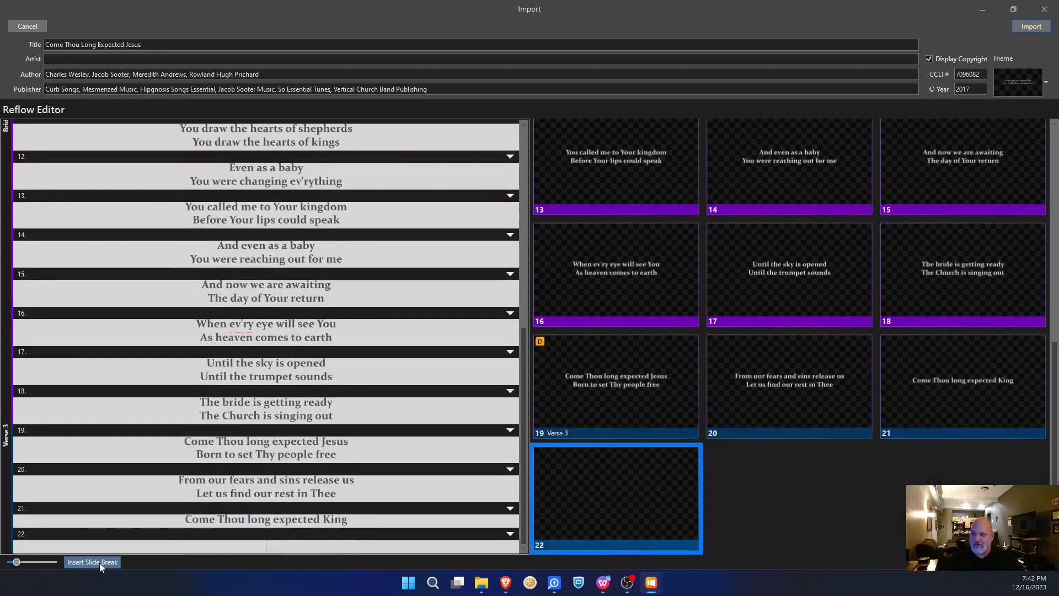
left_click(99, 563)
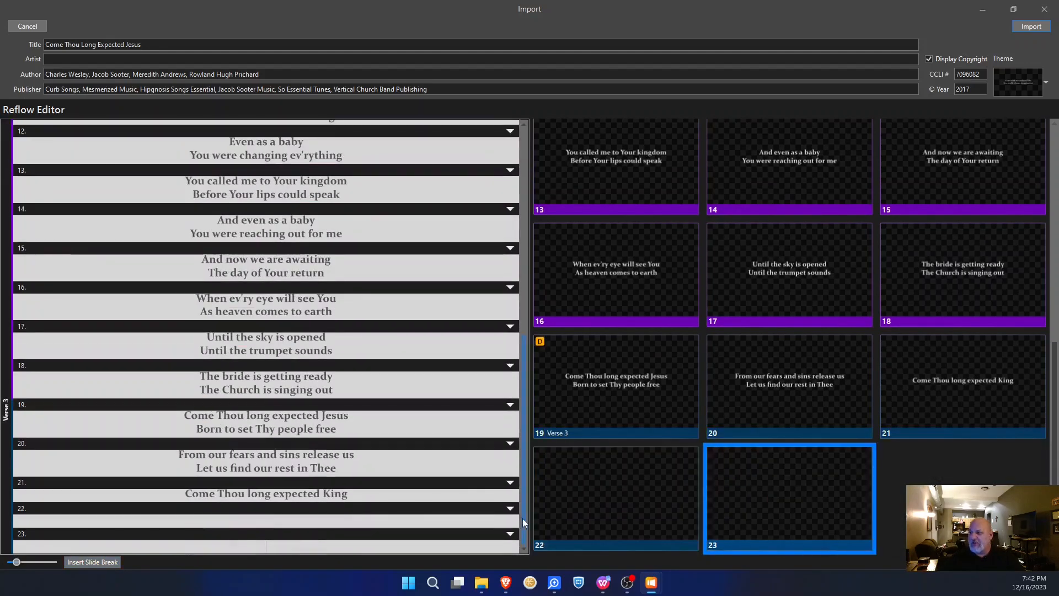
- Group slide 22 as Intro and slide 23 as Blank, then import the song
right_click(535, 499)
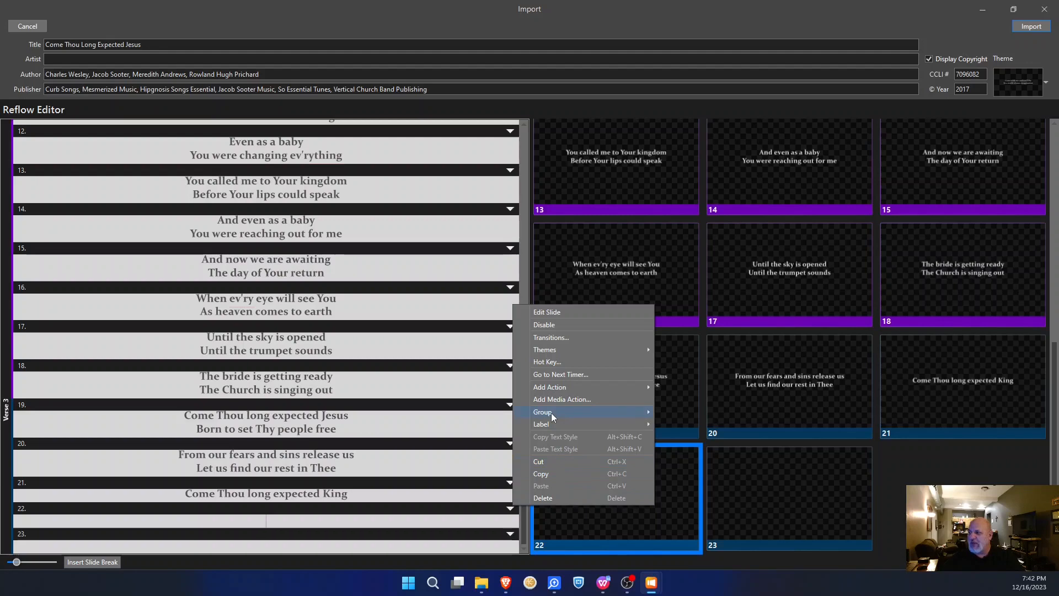
mouse_move(551, 413)
left_click(680, 326)
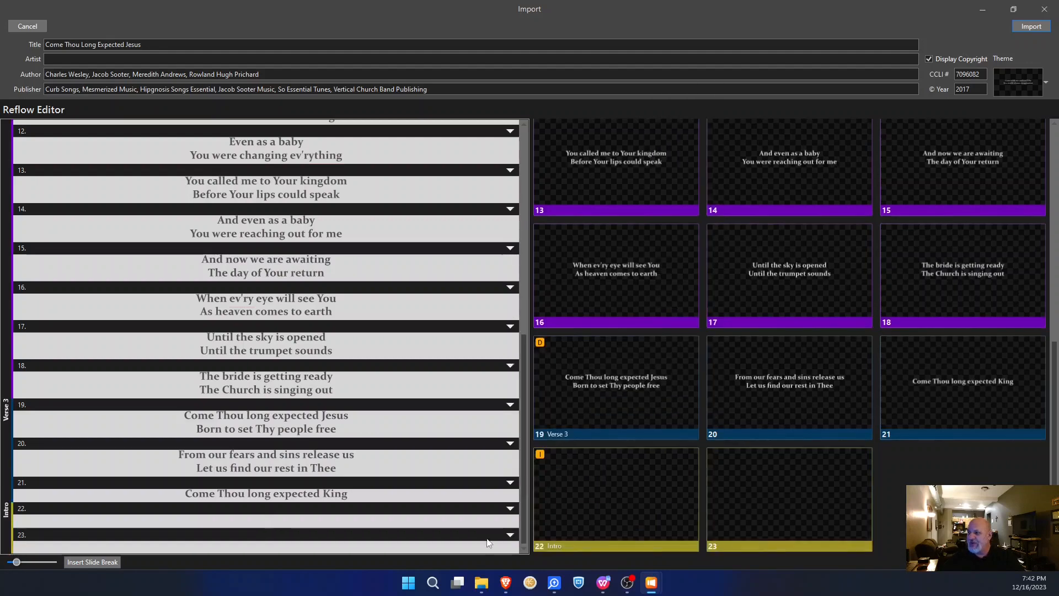
left_click(717, 513)
right_click(718, 513)
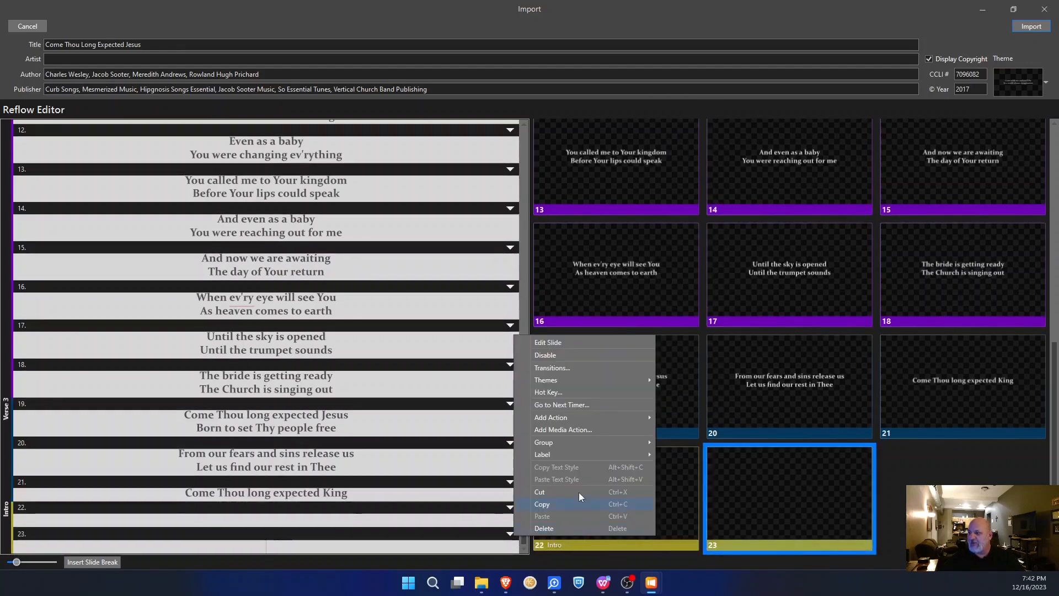
mouse_move(575, 442)
left_click(697, 435)
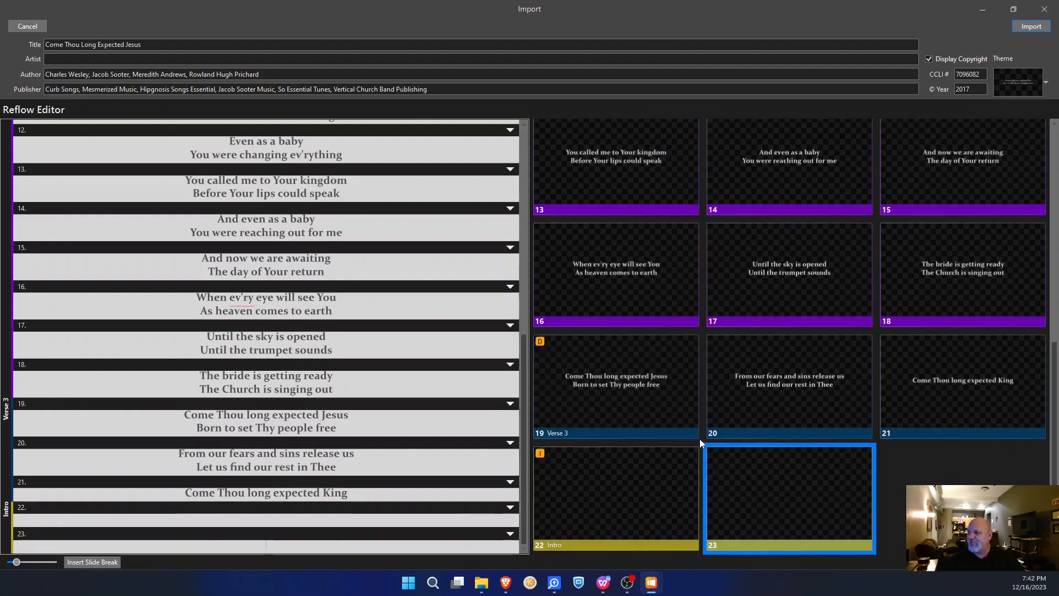
scroll(648, 406, "up", 5)
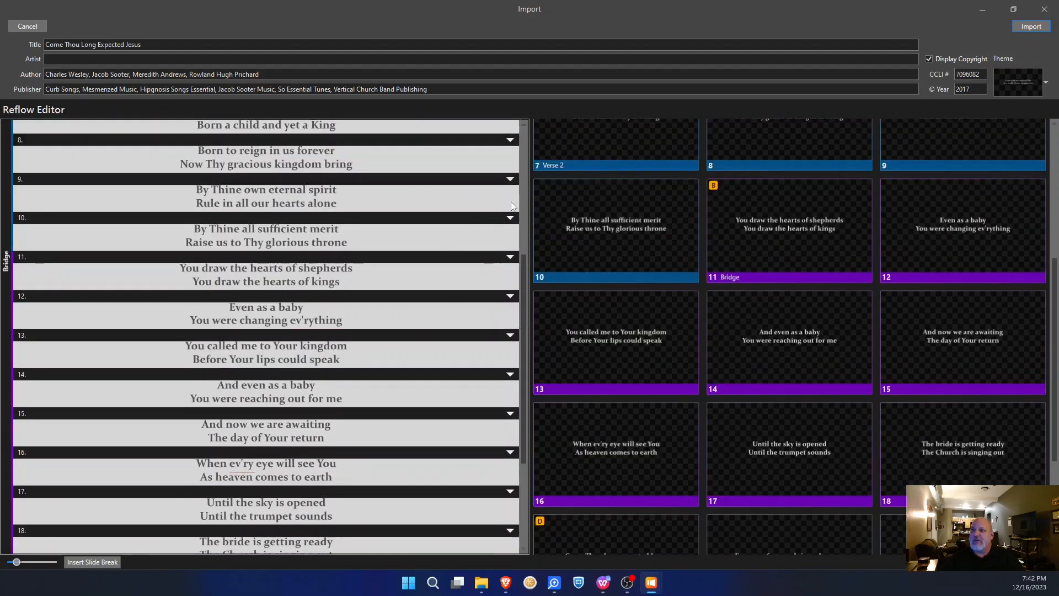
left_click(1031, 28)
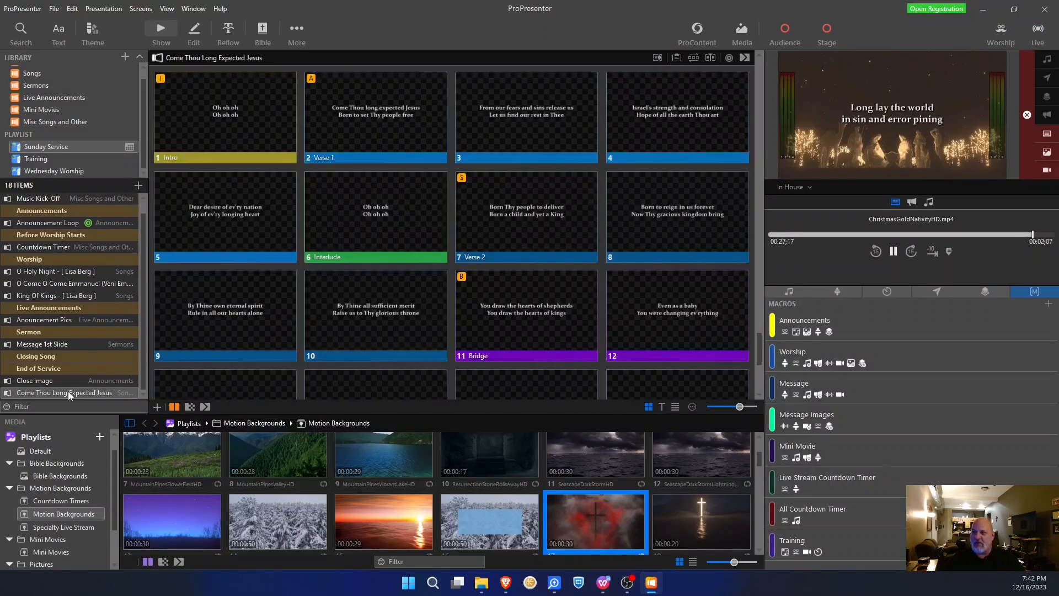
- Move Come Thou Long Expected Jesus below King Of Kings and show its Master group order
left_click_drag(66, 392, 74, 304)
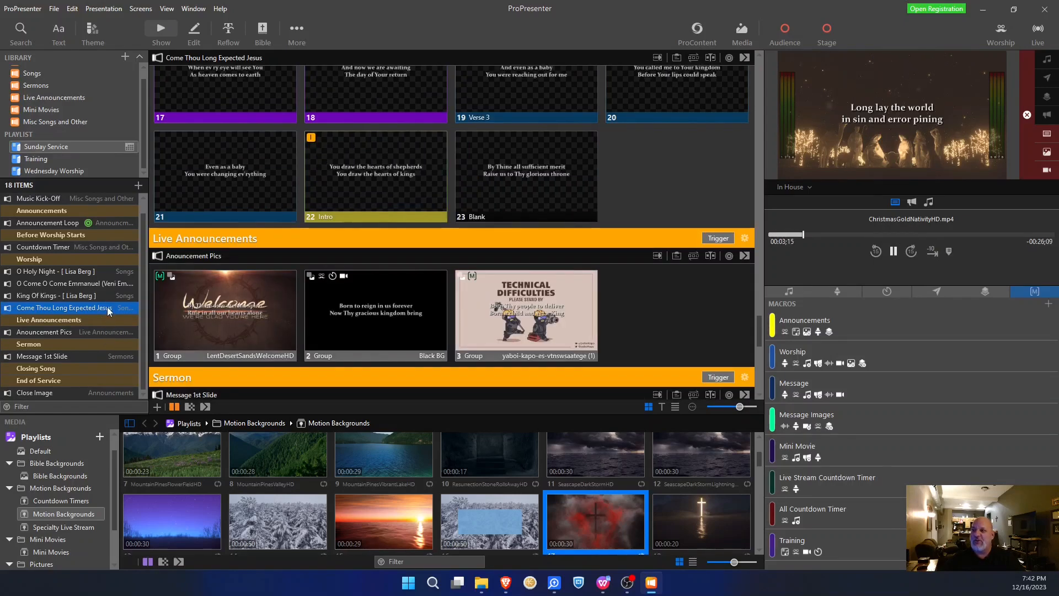
scroll(624, 241, "up", 5)
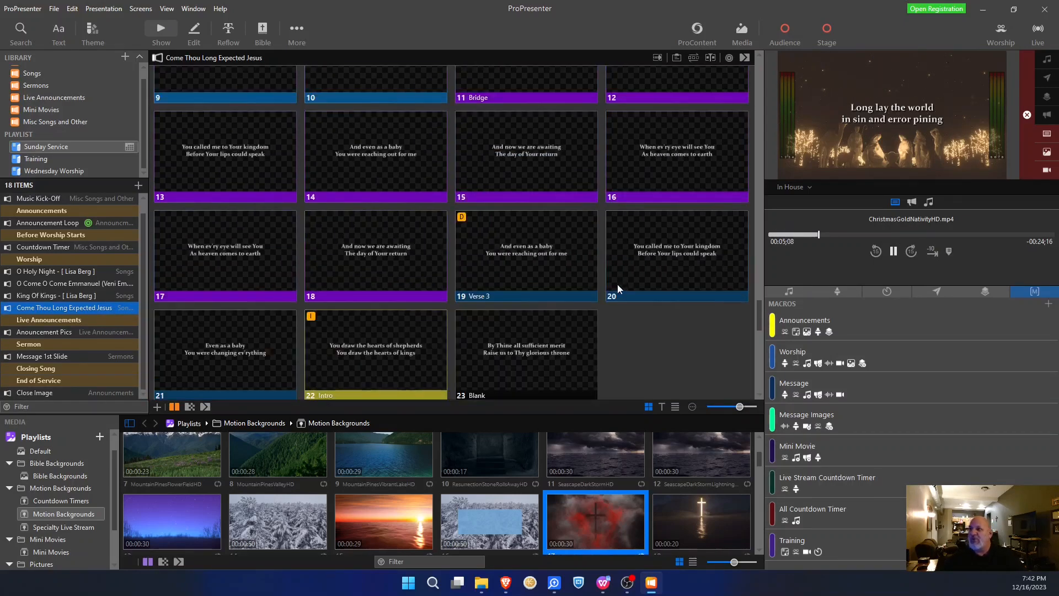
scroll(618, 294, "up", 3)
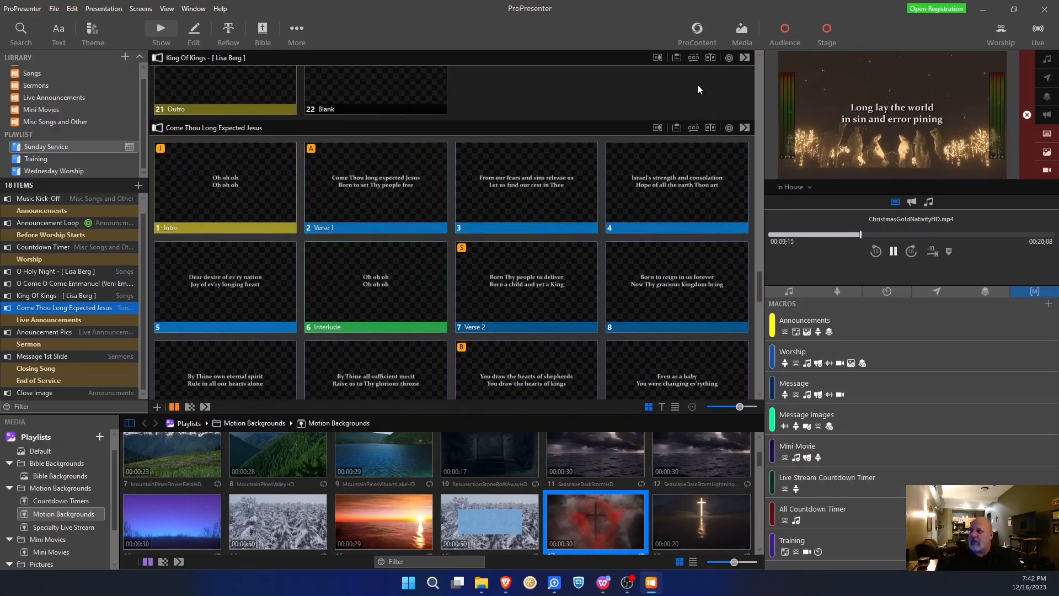
left_click(694, 128)
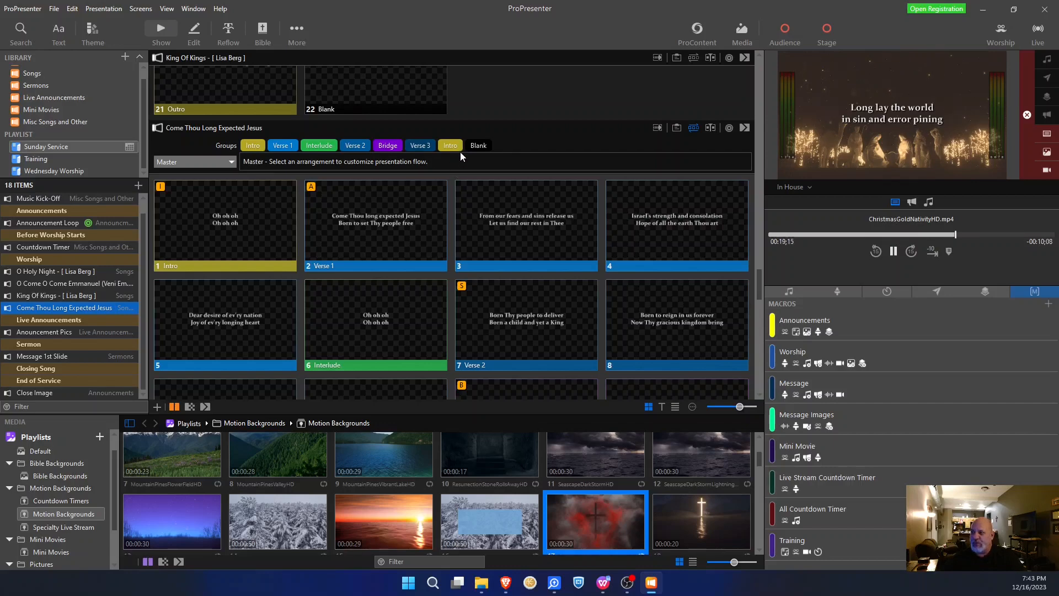
- Drag the second Intro group to sit right after the first Intro in Master
left_click_drag(459, 148, 421, 155)
left_click_drag(290, 152, 242, 147)
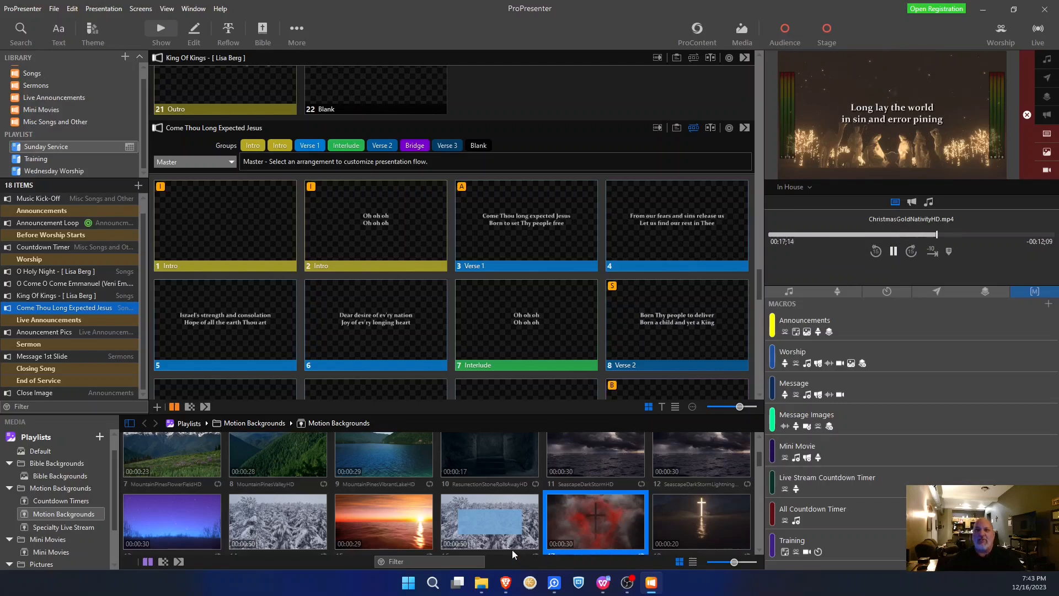
mouse_move(508, 583)
left_click(622, 555)
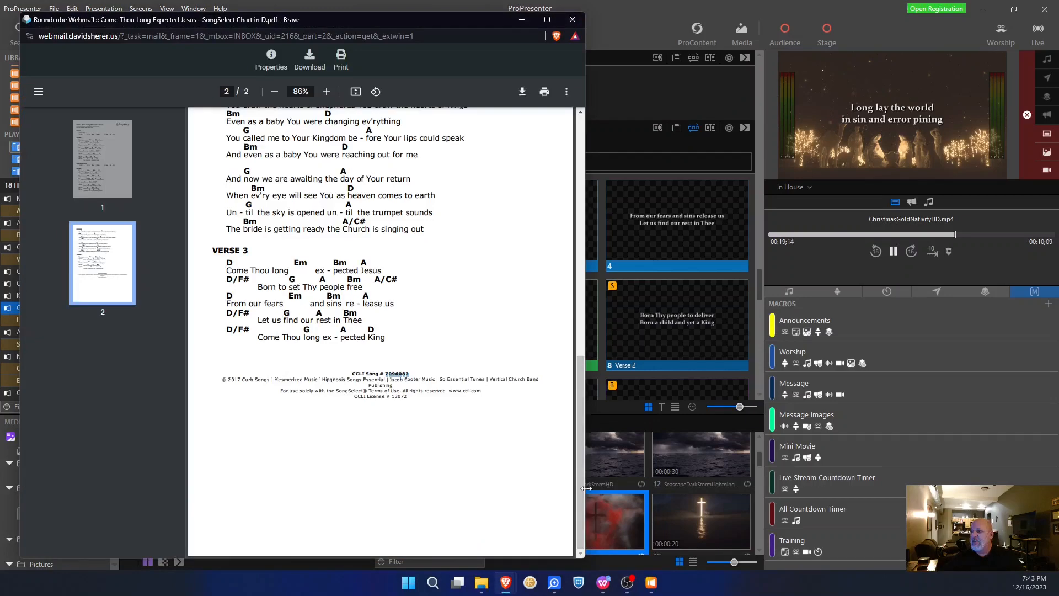
scroll(319, 220, "up", 3)
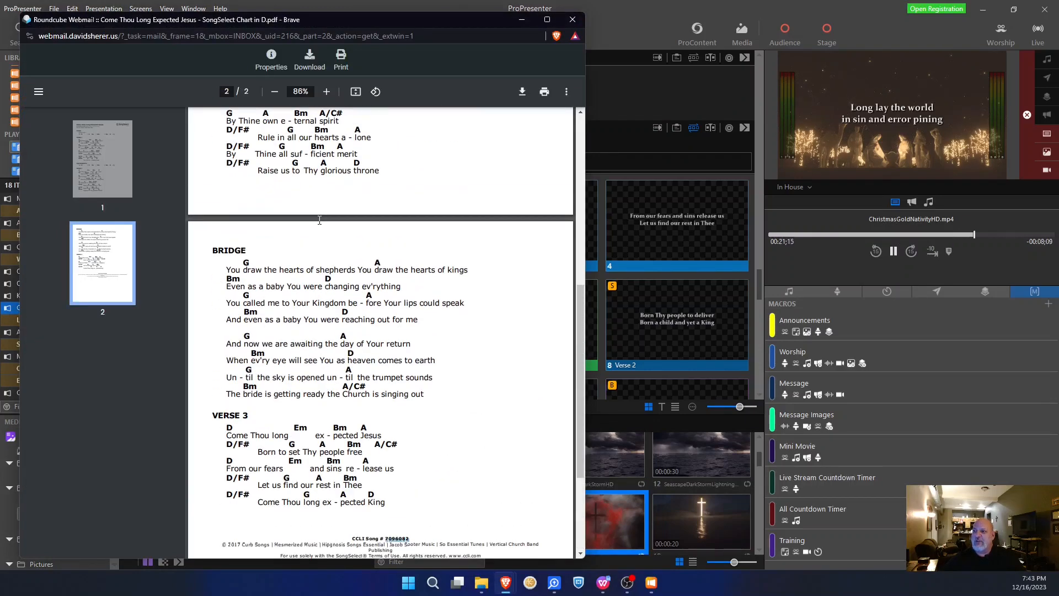
scroll(319, 220, "up", 7)
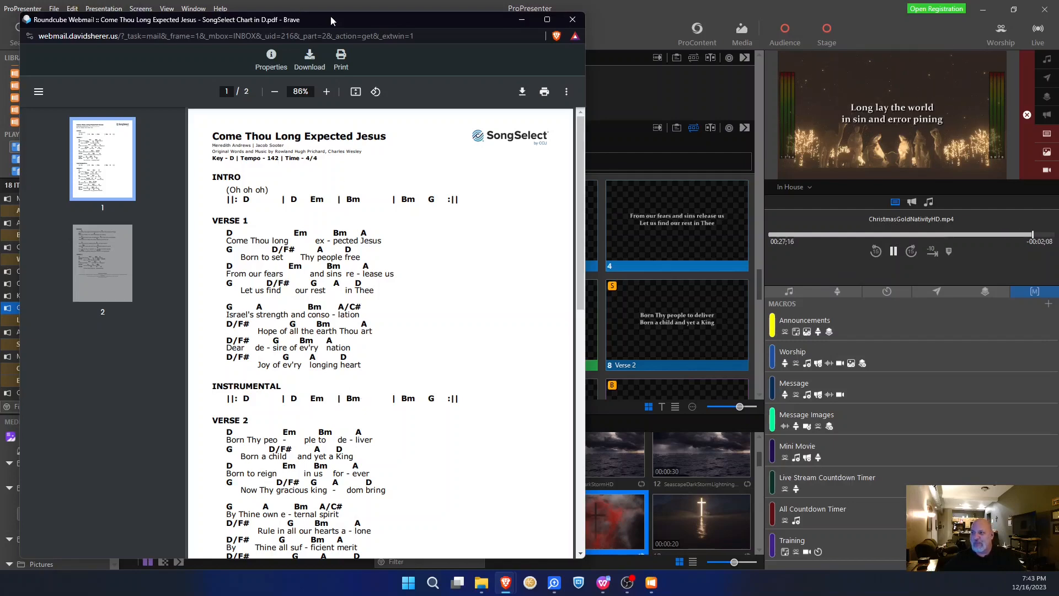
left_click_drag(329, 18, 485, 14)
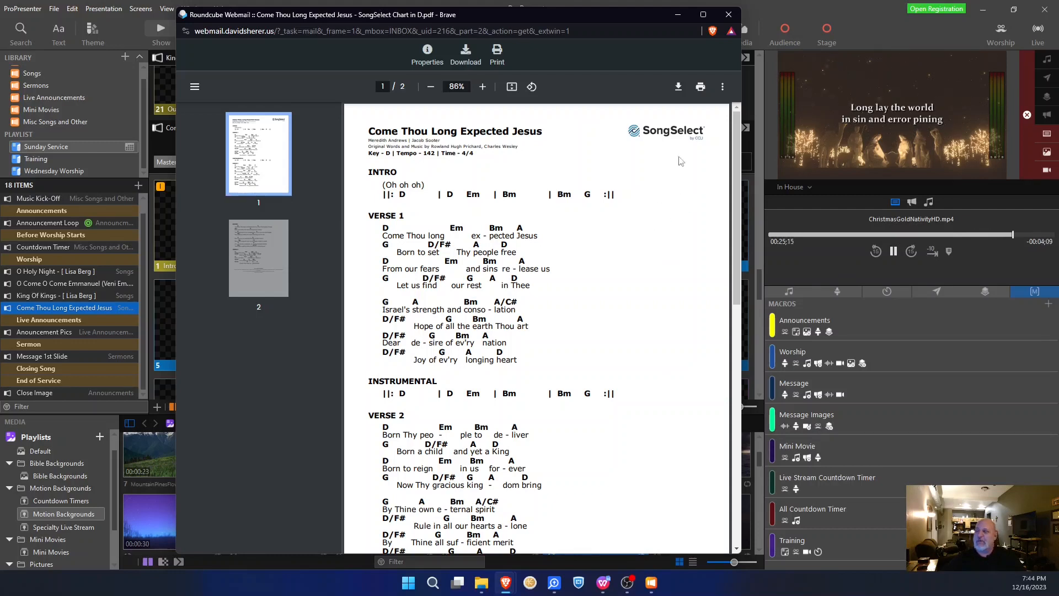
left_click(678, 15)
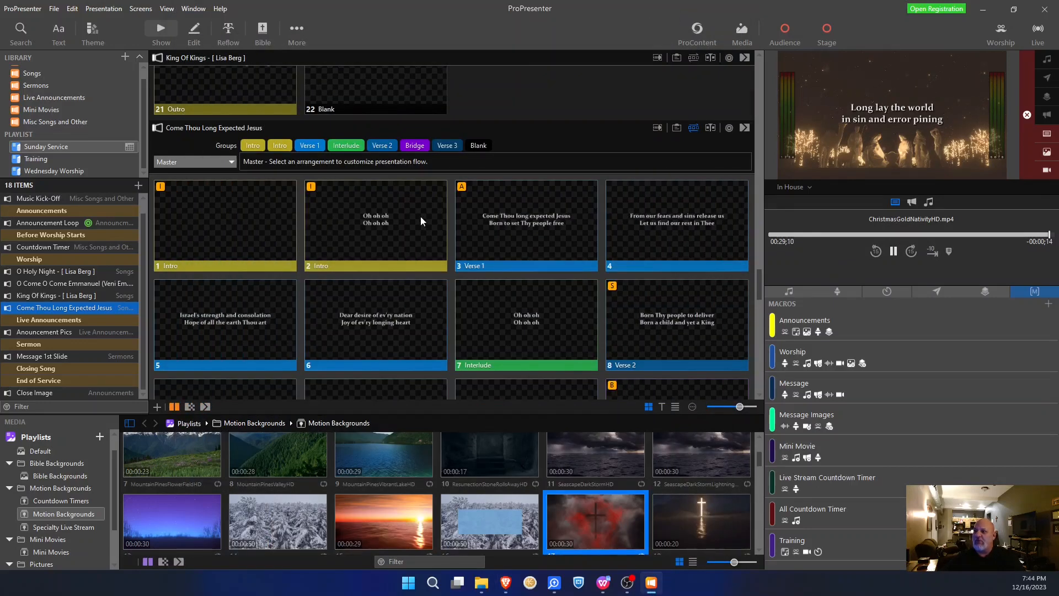
- Add a new Come Thou Long Expected Jesus arrangement titled with the worship leader's name
scroll(417, 232, "down", 1)
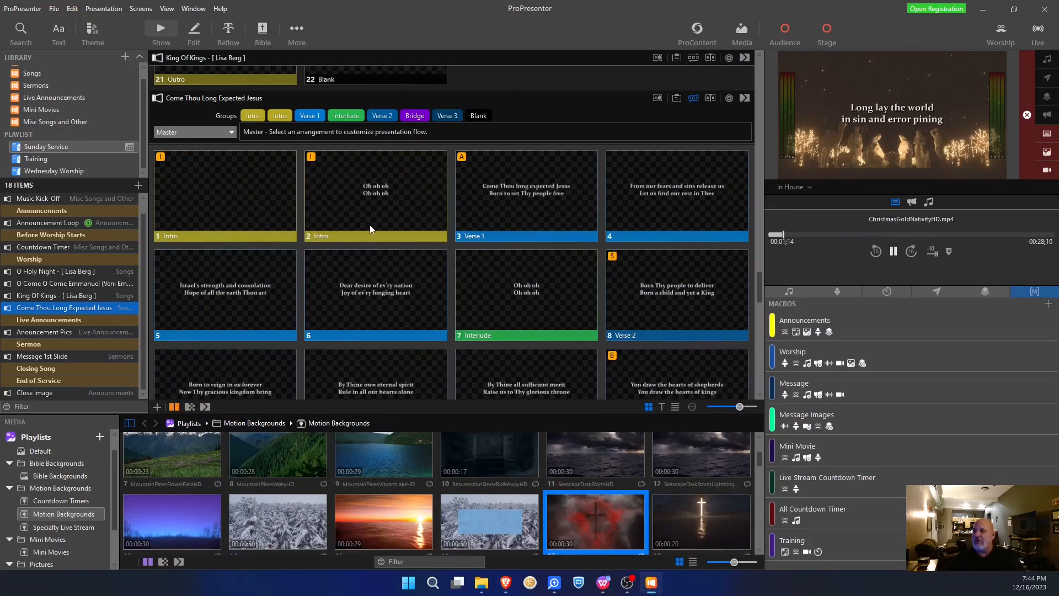
left_click(234, 132)
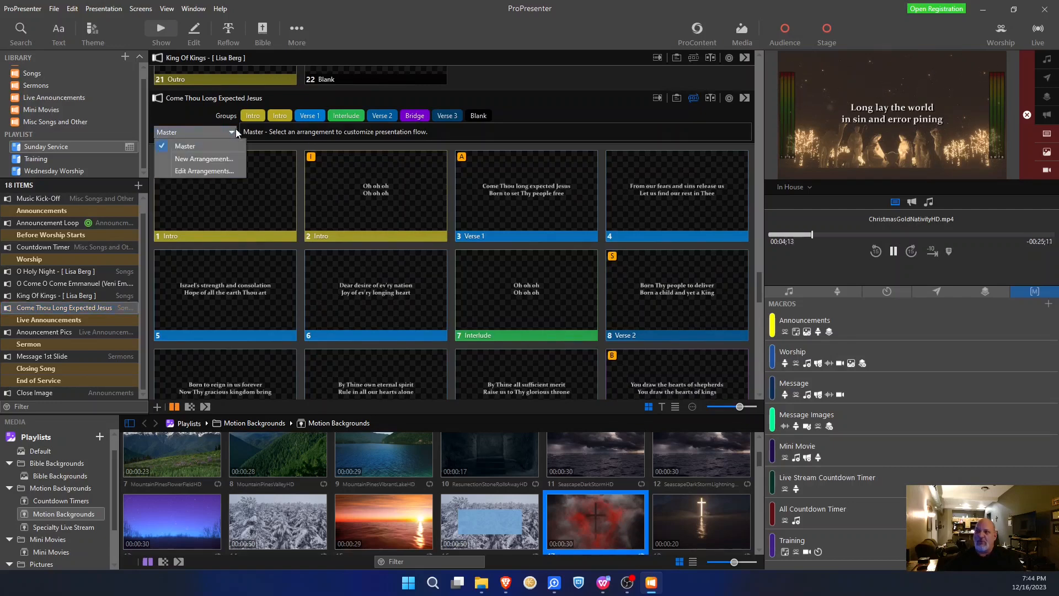
left_click(219, 159)
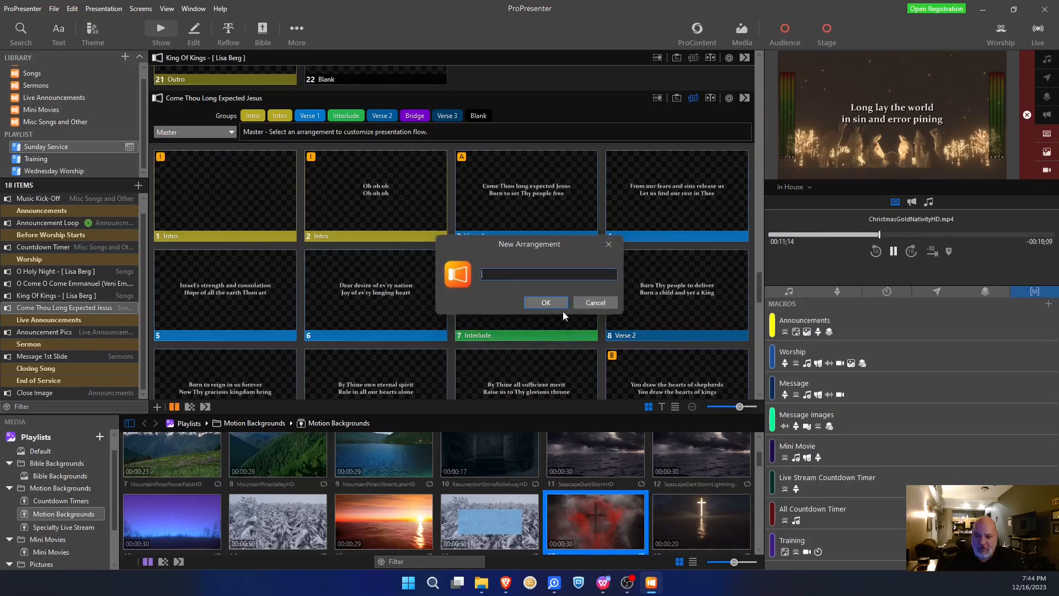
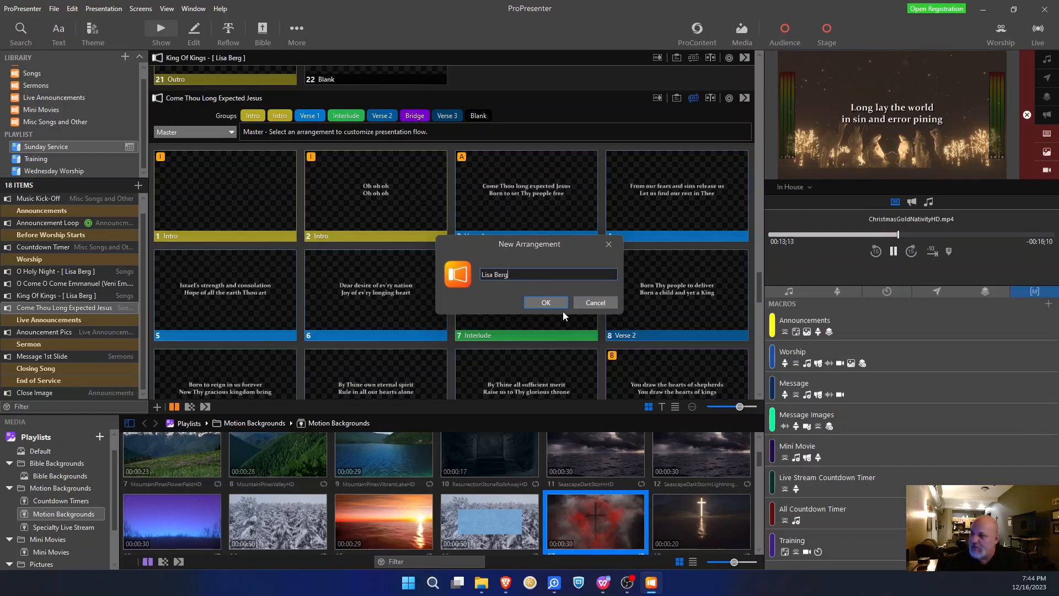
left_click(555, 303)
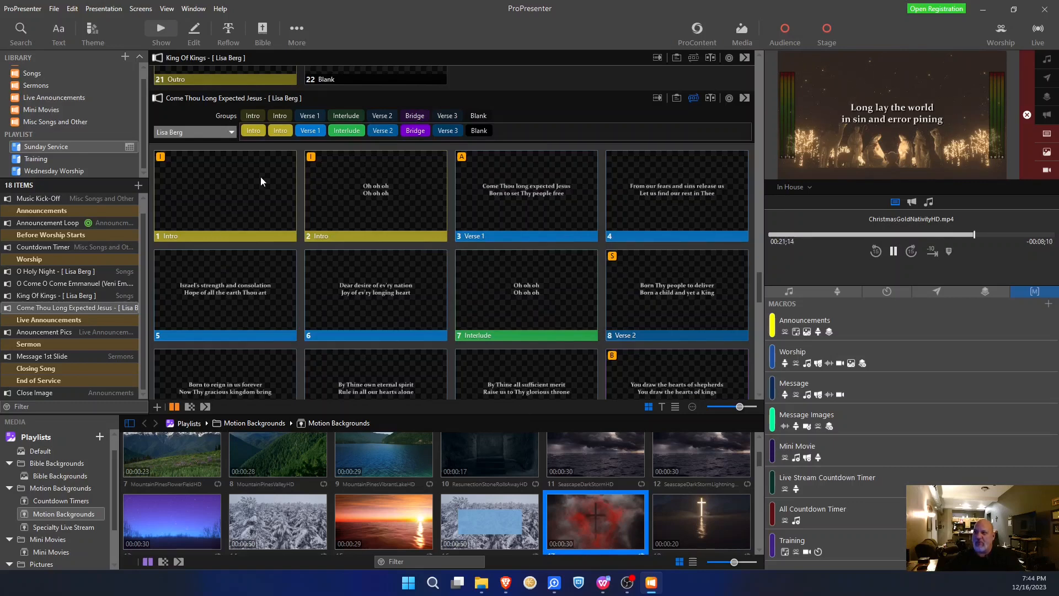
- Add an extra Intro to the arrangement and check the order against the chord chart
left_click_drag(254, 119, 370, 129)
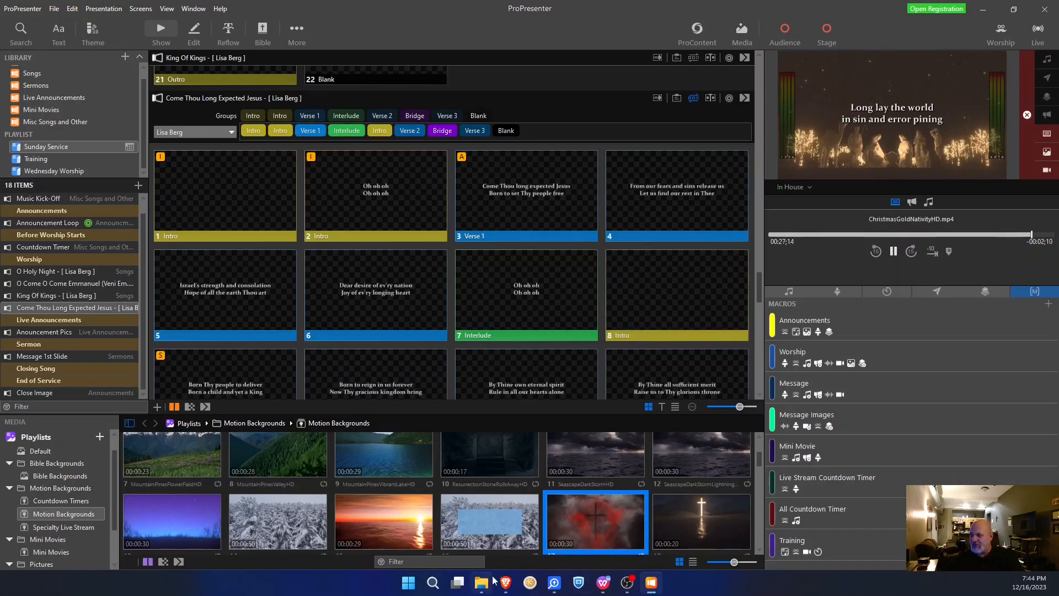
mouse_move(487, 584)
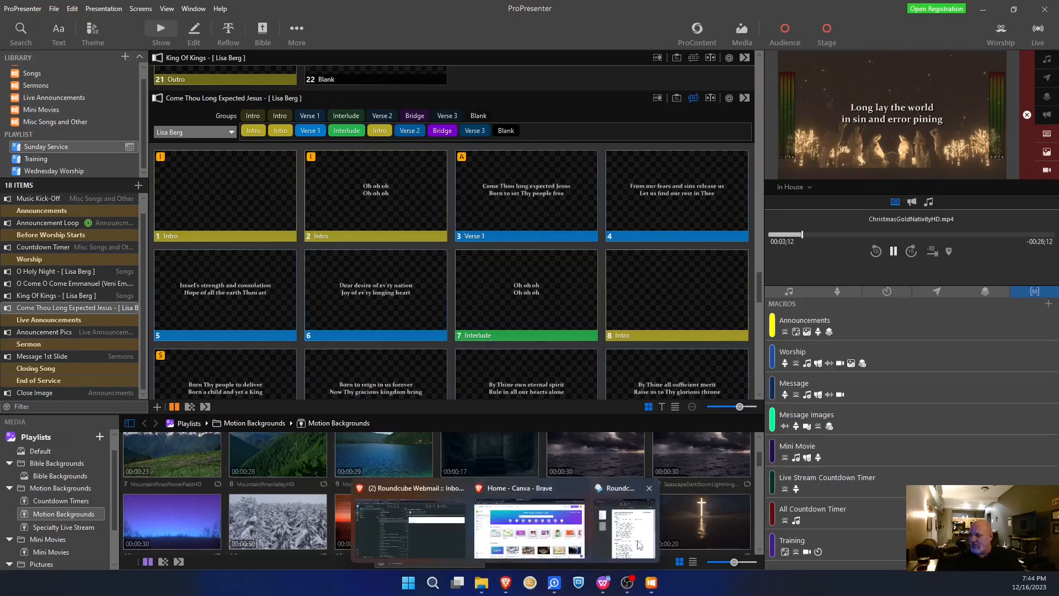
left_click(400, 521)
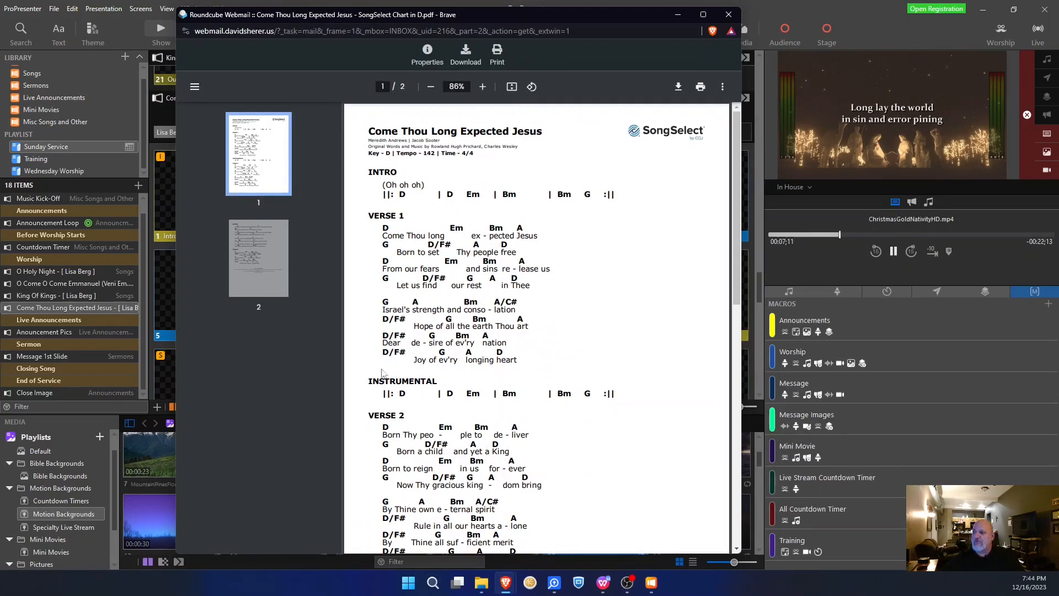
scroll(637, 172, "down", 3)
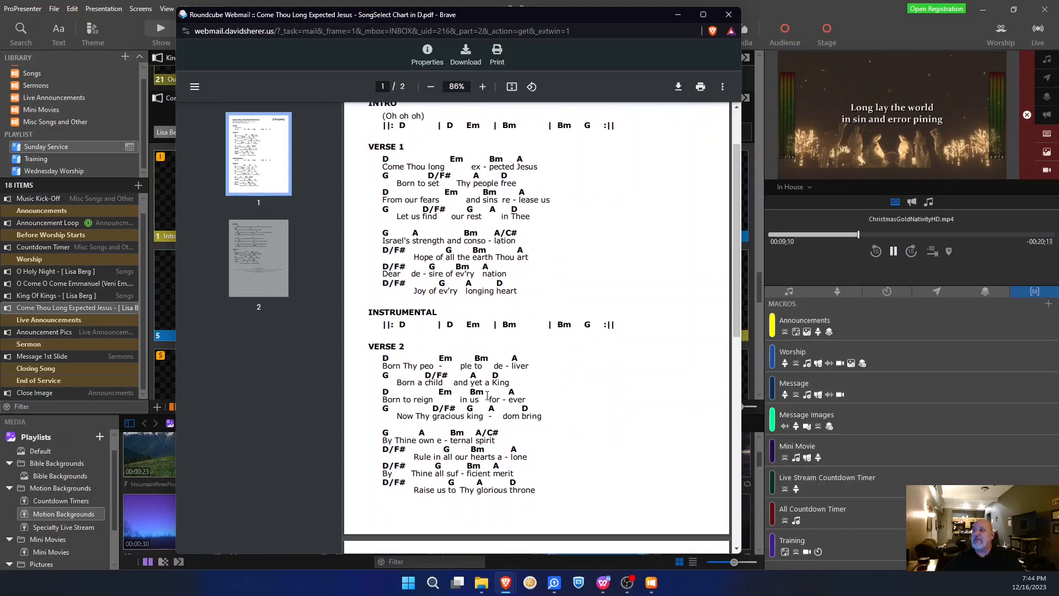
left_click(678, 14)
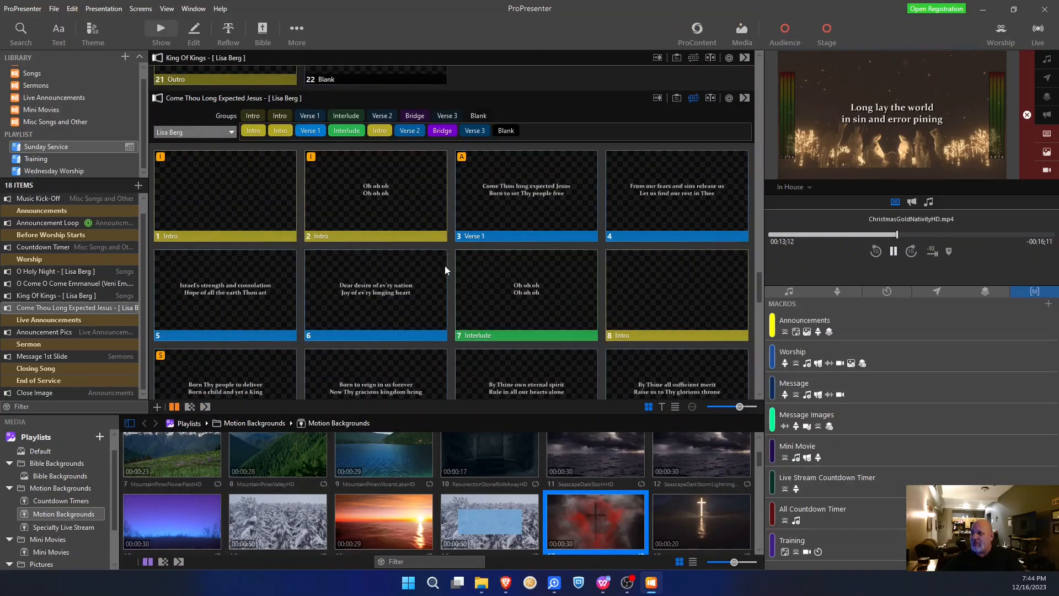
- Move the extra Intro so it sits between Verse 1 and the Interlude
left_click_drag(684, 299, 451, 296)
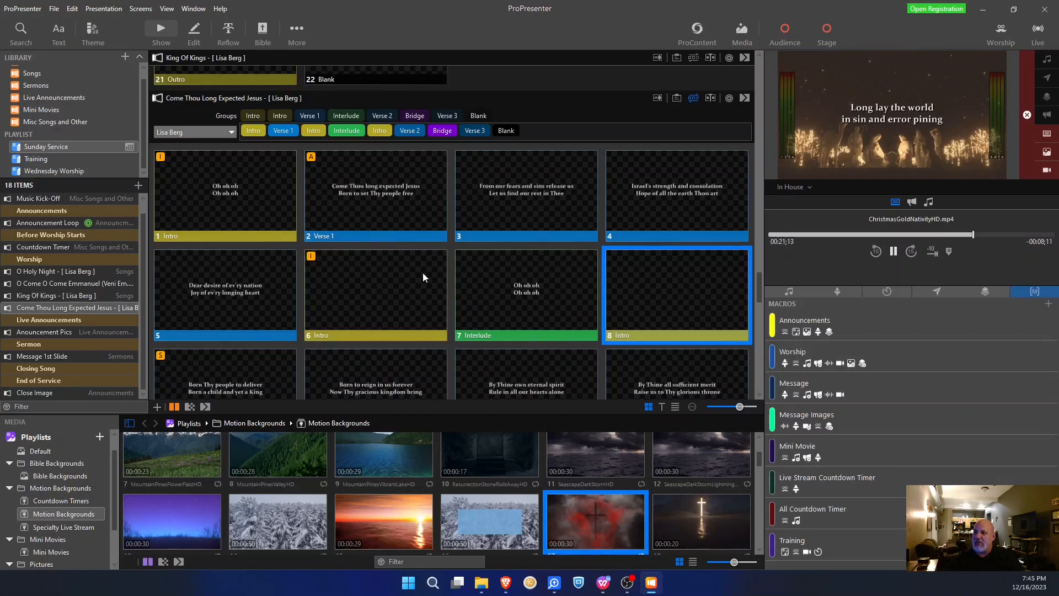
left_click_drag(406, 285, 162, 201)
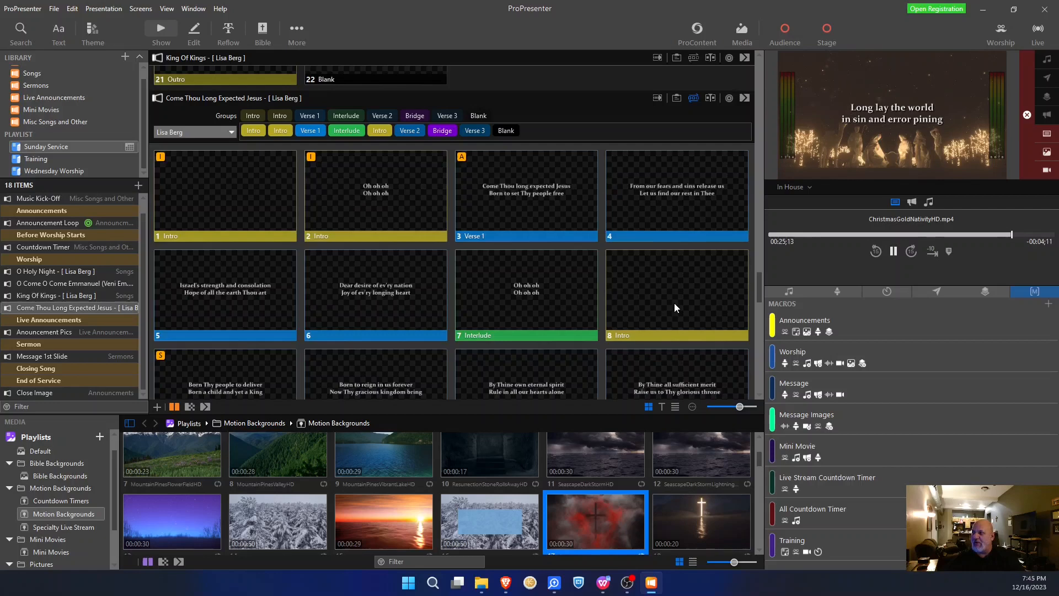
left_click_drag(663, 302, 466, 302)
left_click_drag(214, 218, 157, 216)
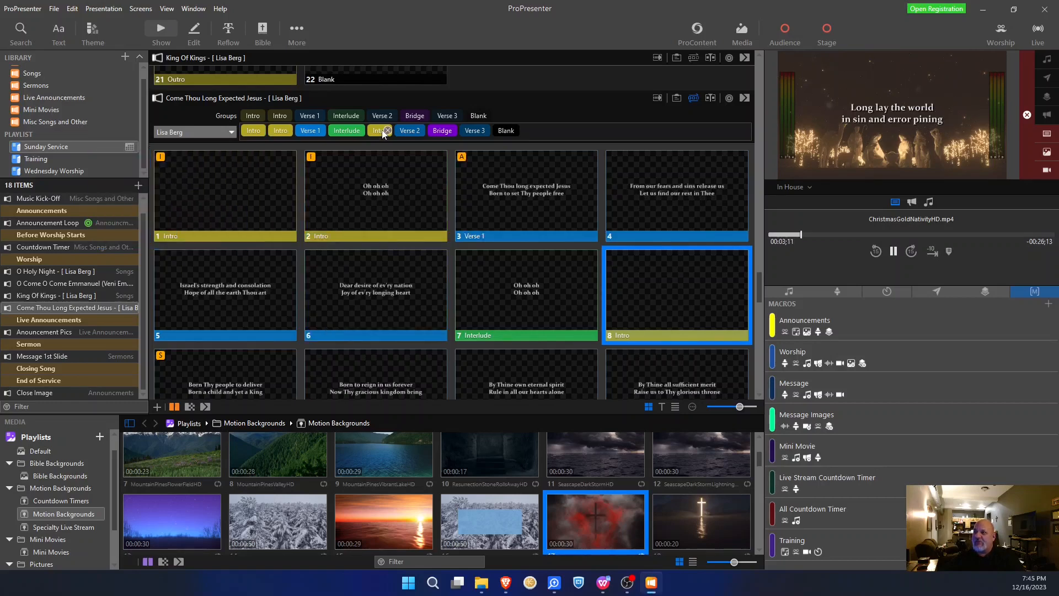
left_click_drag(381, 133, 326, 130)
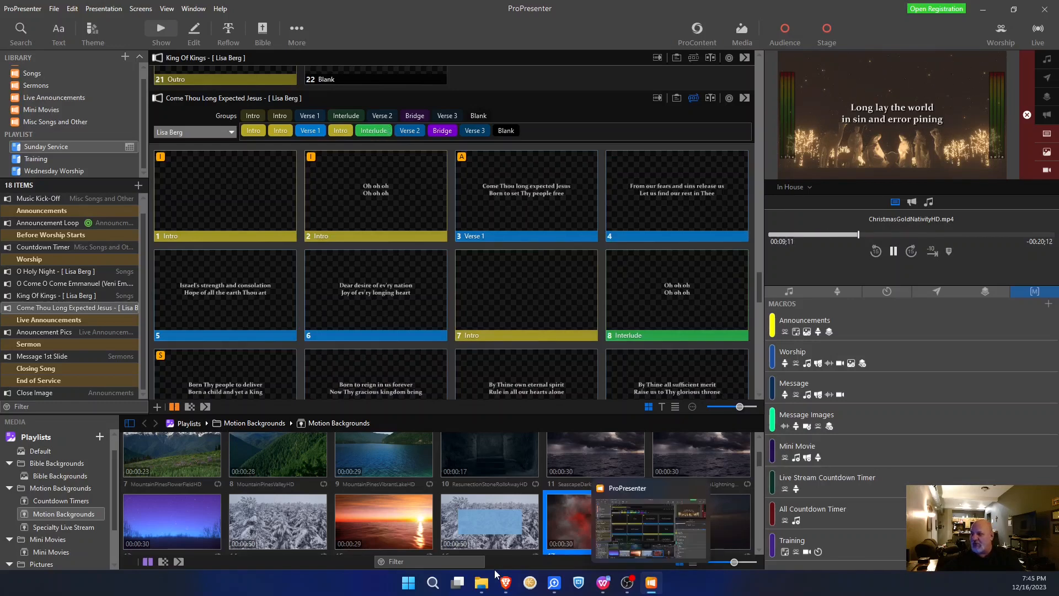
- Recheck the chart and remove the Interlude from the arrangement
mouse_move(505, 579)
left_click(632, 530)
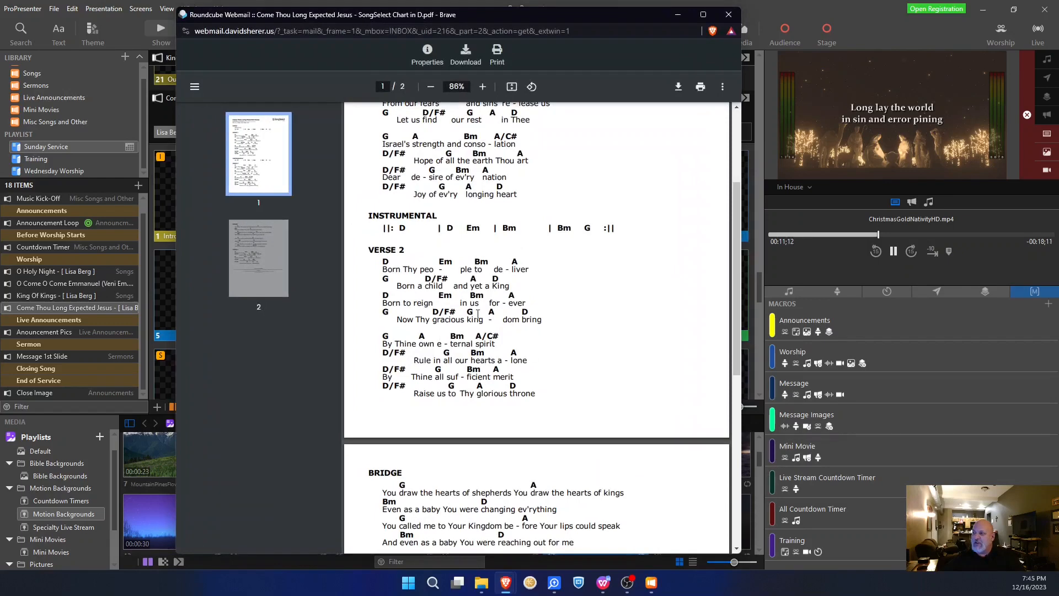
scroll(458, 315, "down", 4)
scroll(458, 316, "down", 4)
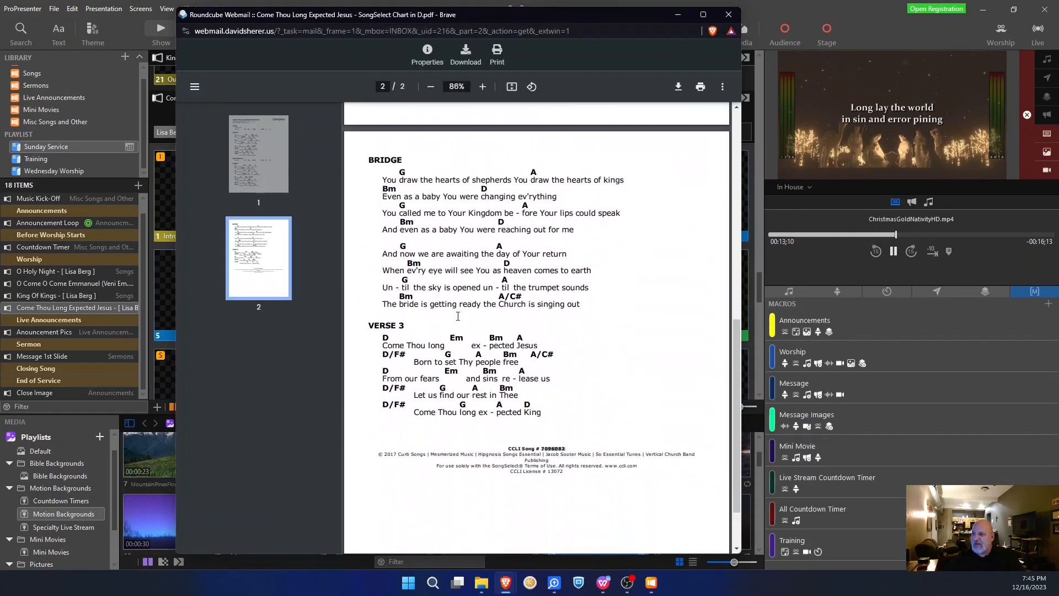
scroll(458, 316, "up", 3)
left_click(677, 16)
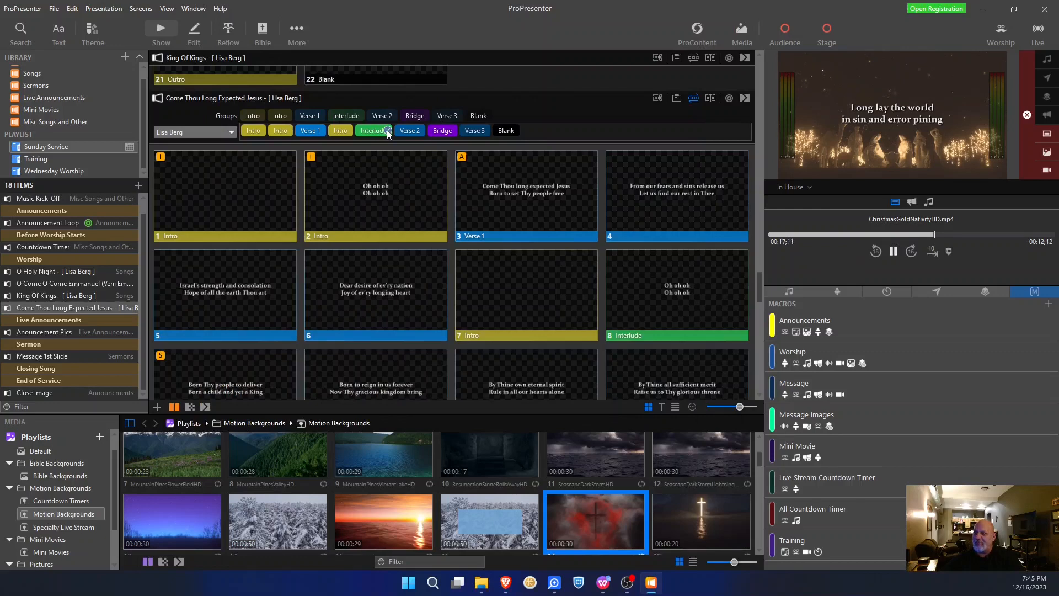
left_click_drag(386, 131, 405, 194)
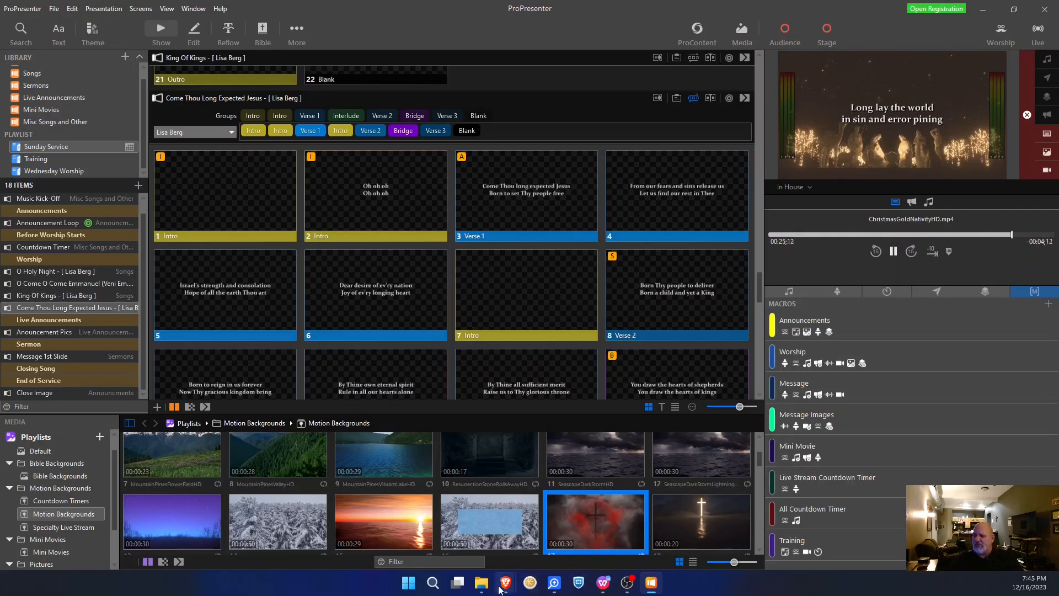
- Minimize the Canva browser window and bring up the Come Thou Long Expected Jesus chart PDF
left_click(600, 552)
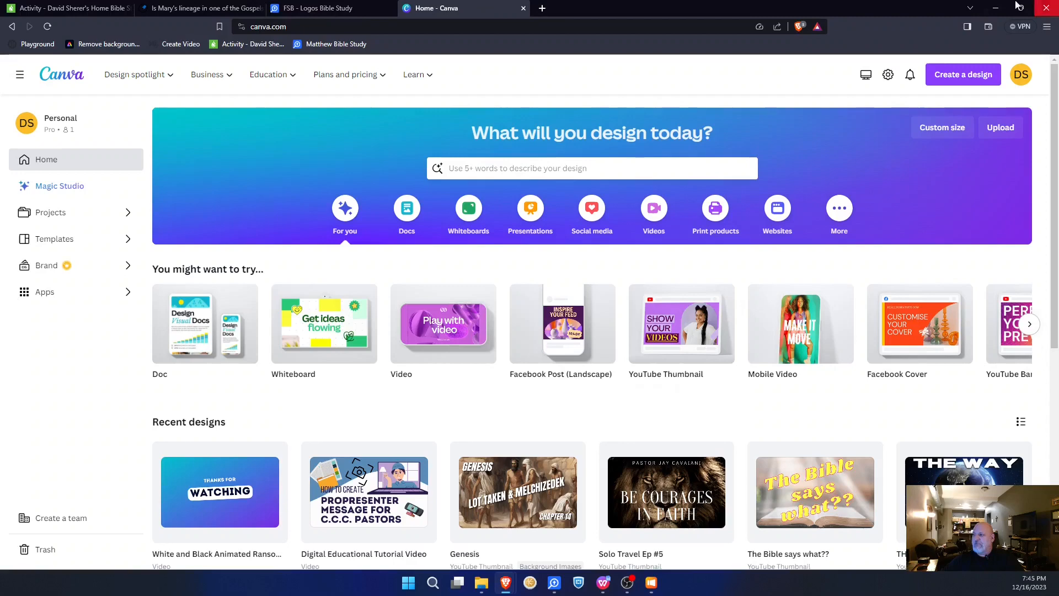
left_click(996, 8)
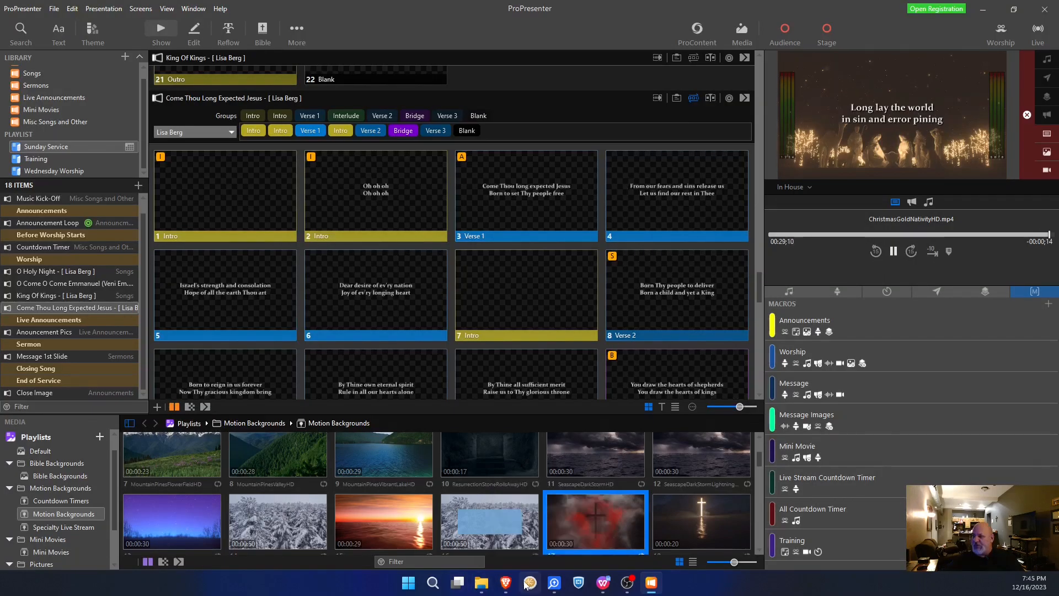
mouse_move(506, 582)
left_click(624, 527)
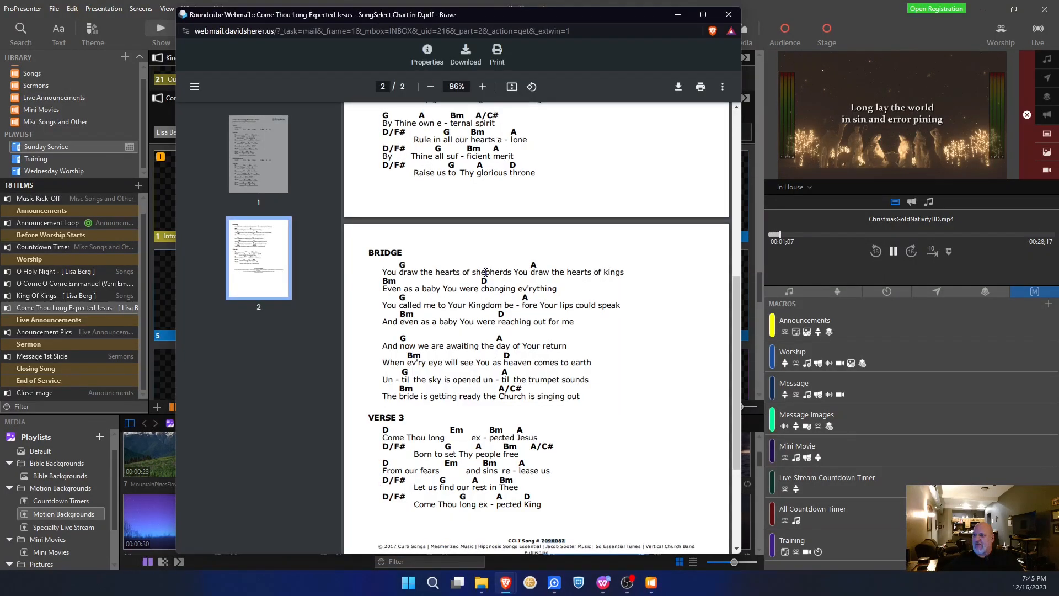
- Scroll the chart down through the Bridge and Verse 3, then minimize Brave
scroll(448, 205, "up", 3)
scroll(448, 206, "up", 1)
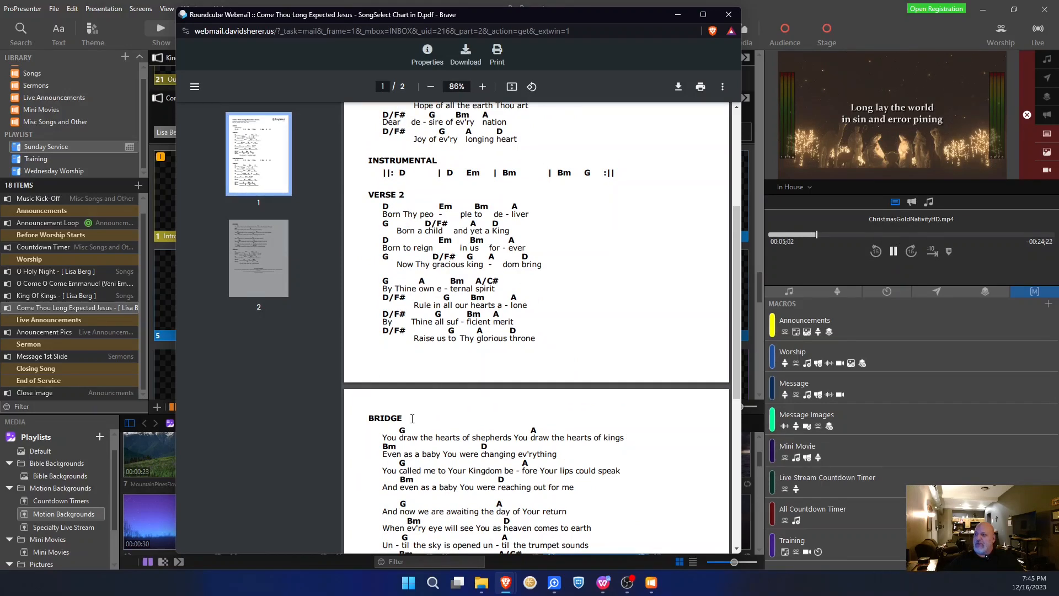
scroll(412, 418, "down", 4)
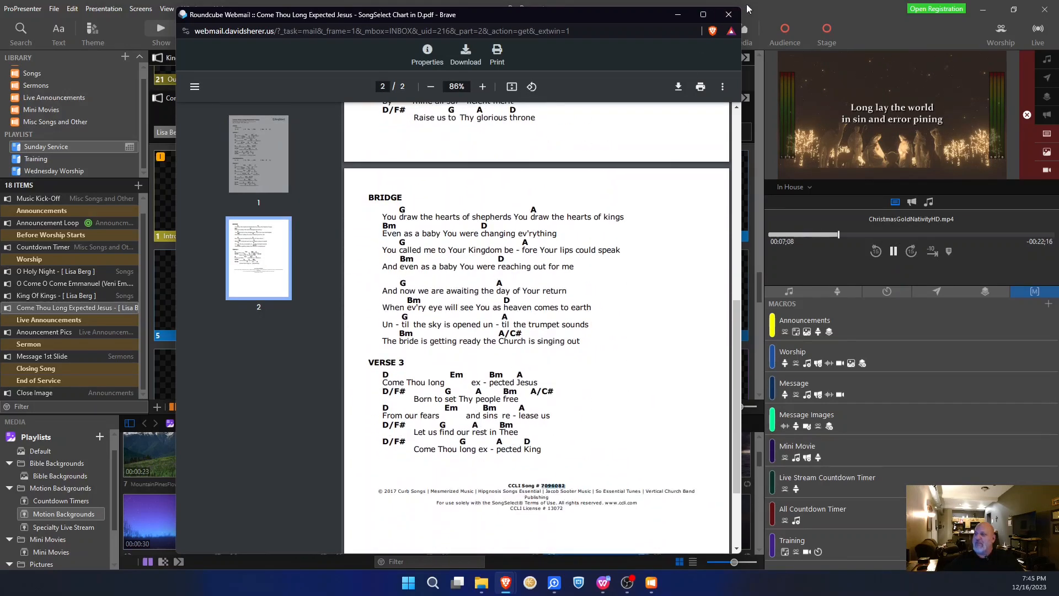
left_click(677, 14)
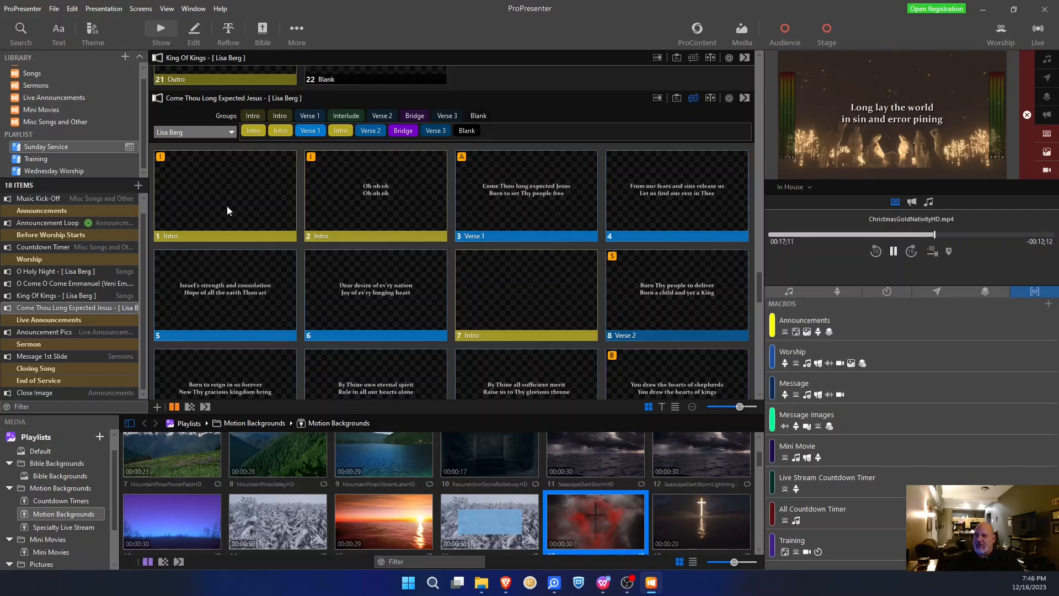
- Apply SummerFireflies to the Intro slides, use Remove Action on slide 1, and delete empty Intro slide 7
left_click_drag(154, 511, 216, 194)
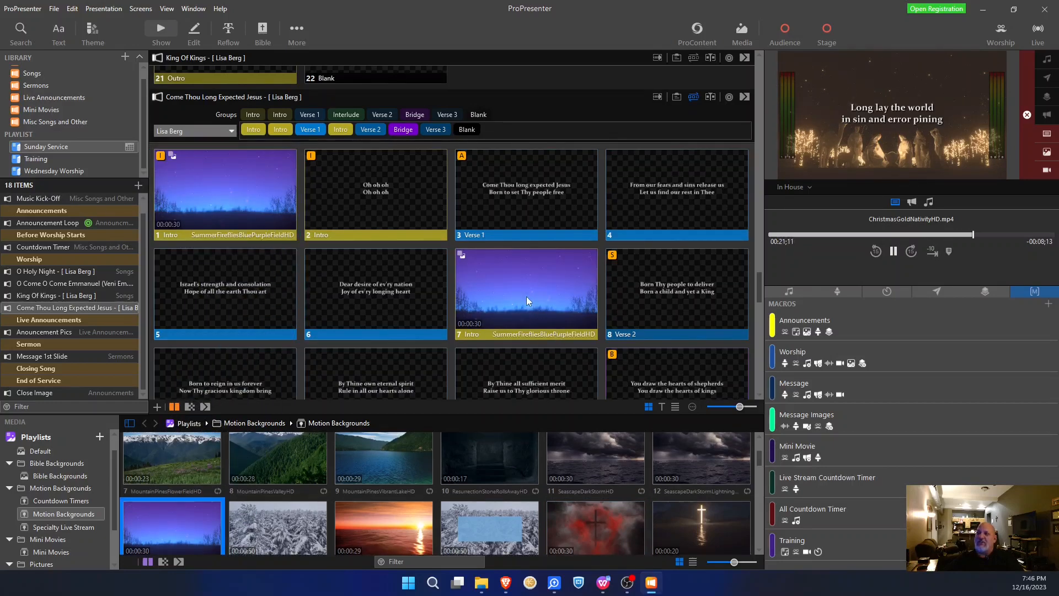
left_click(243, 210)
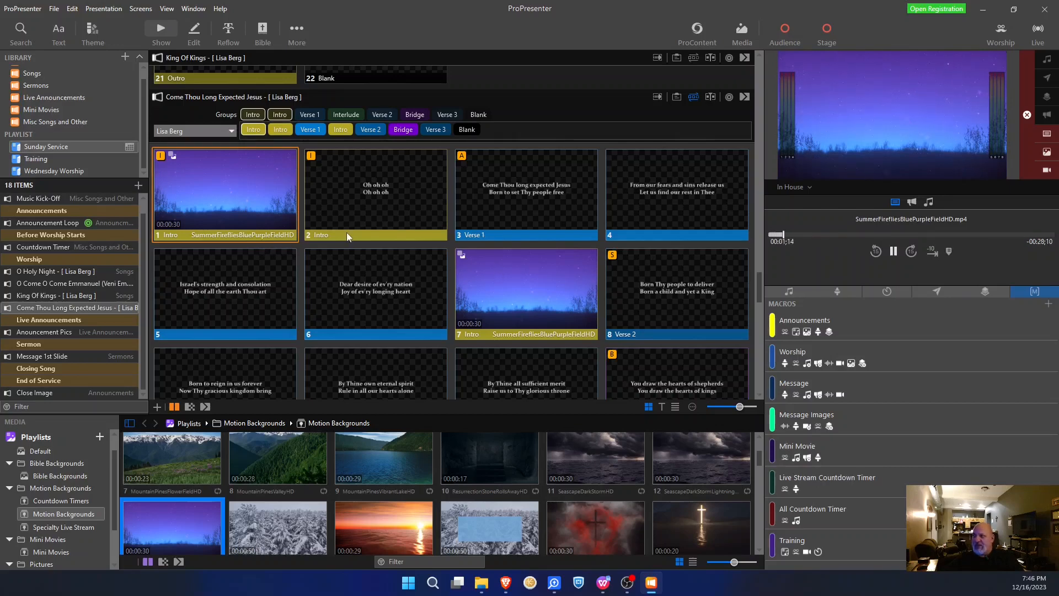
right_click(241, 198)
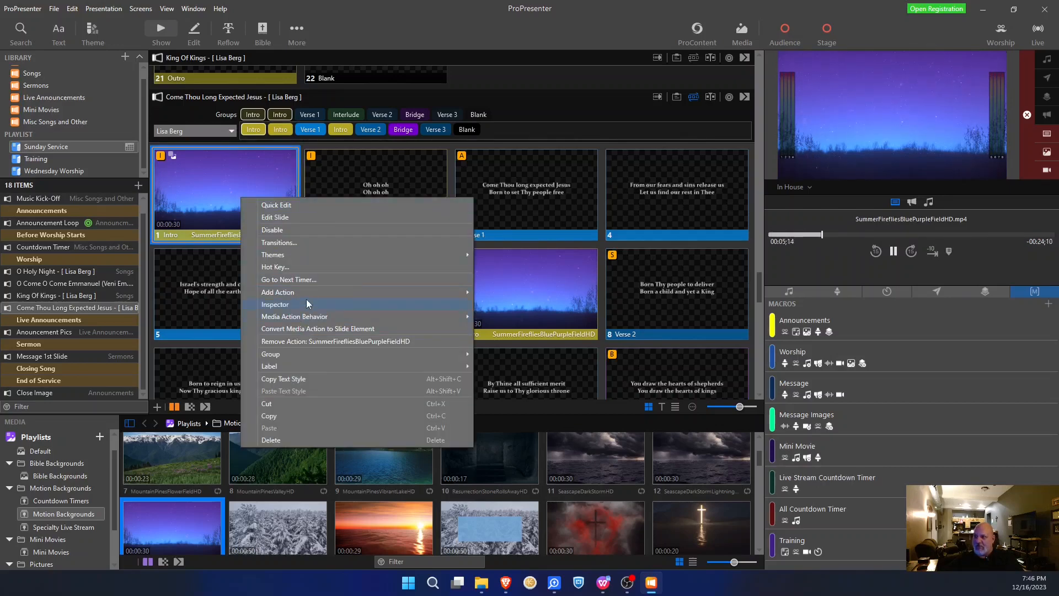
mouse_move(306, 293)
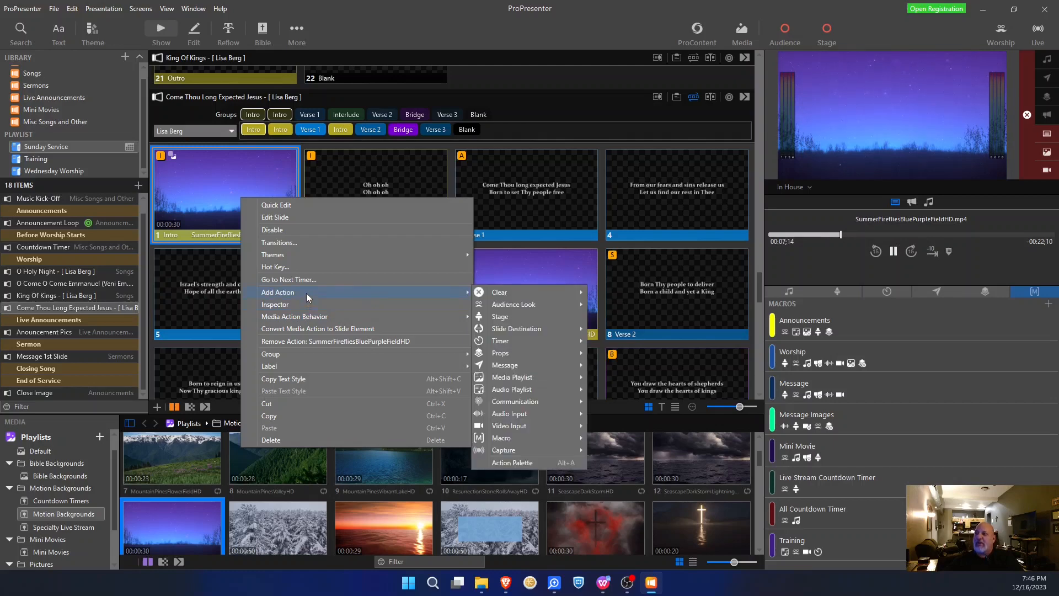
mouse_move(304, 318)
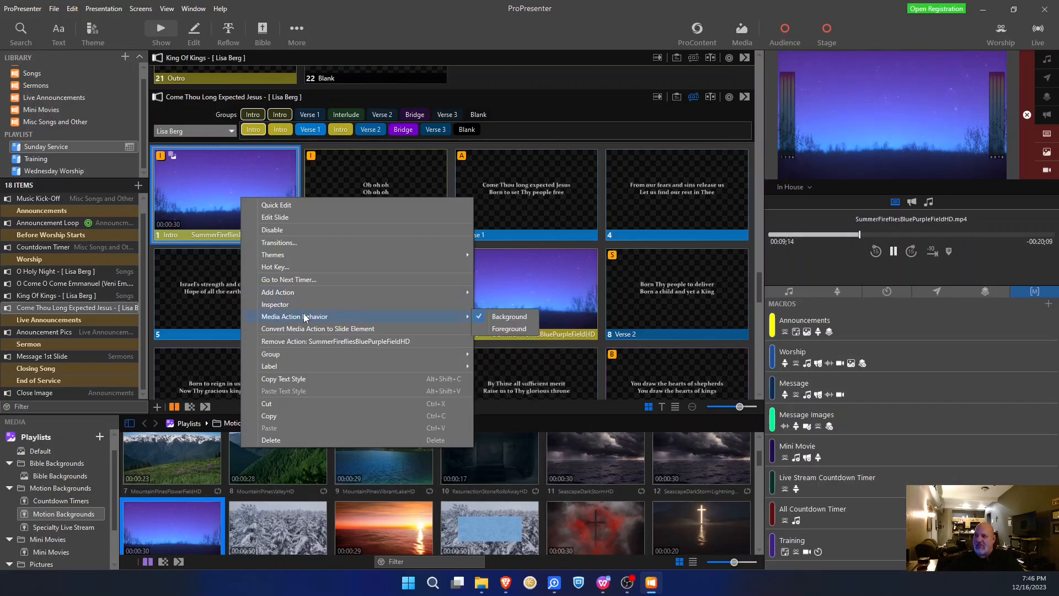
left_click(309, 341)
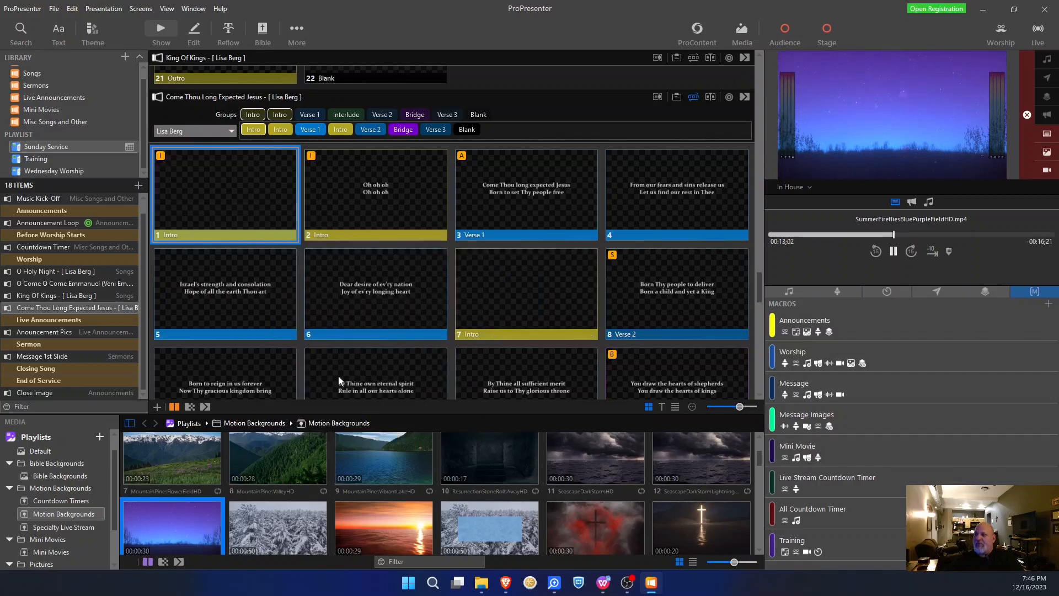
left_click(529, 314)
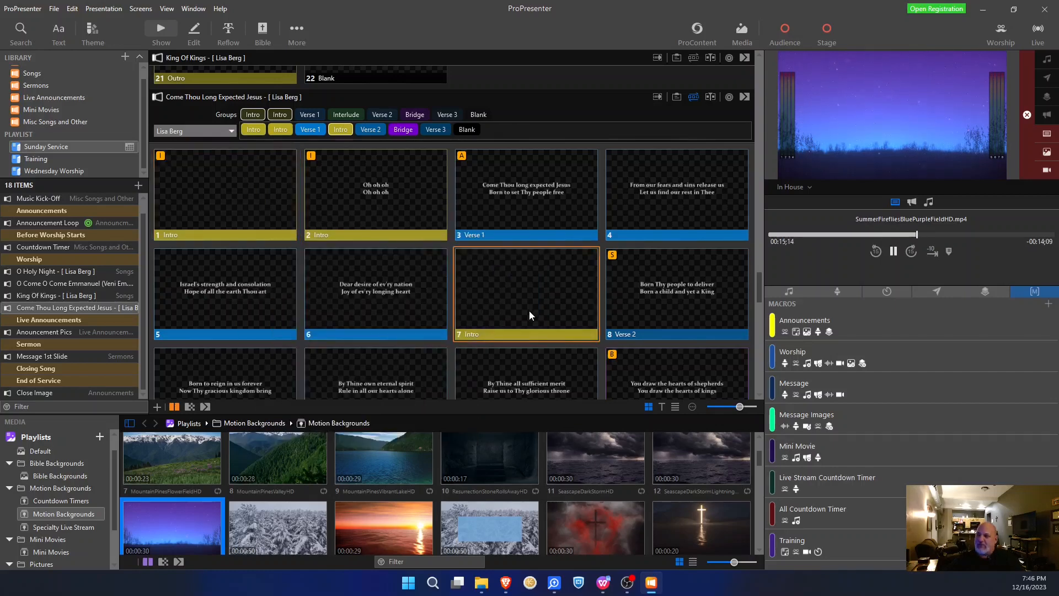
key("Delete")
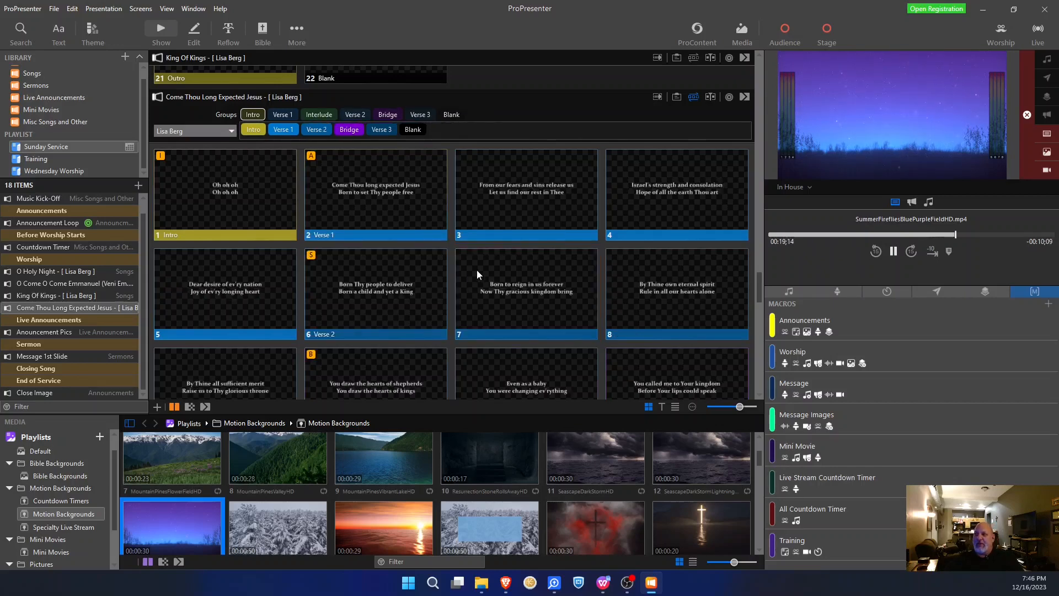
scroll(477, 270, "down", 3)
scroll(477, 269, "up", 4)
scroll(477, 270, "up", 1)
scroll(472, 257, "down", 2)
mouse_move(456, 117)
left_mouse_down()
mouse_move(441, 133)
mouse_move(303, 132)
left_mouse_up()
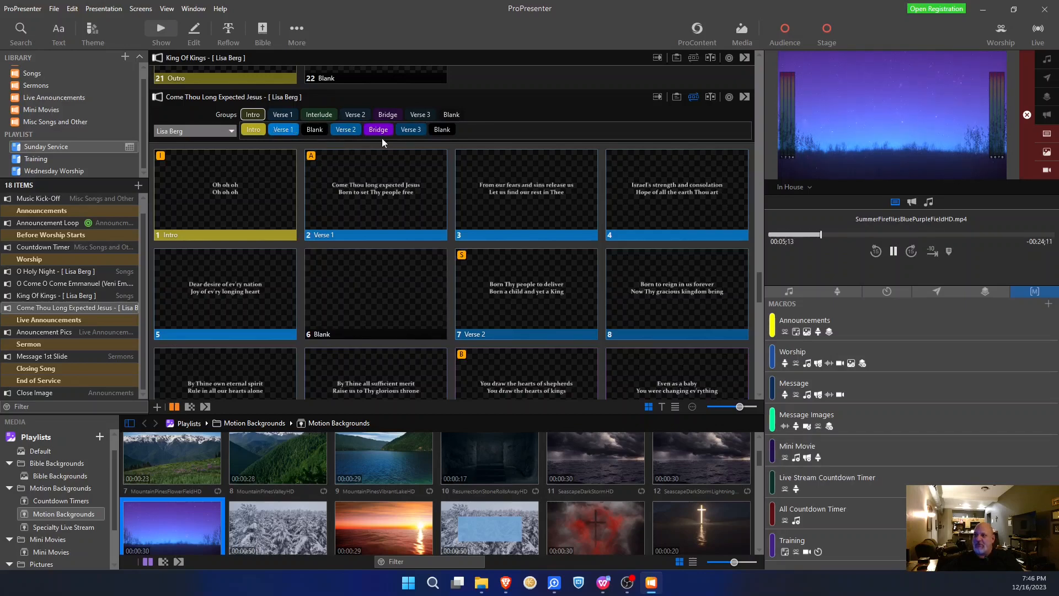
scroll(375, 198, "up", 2)
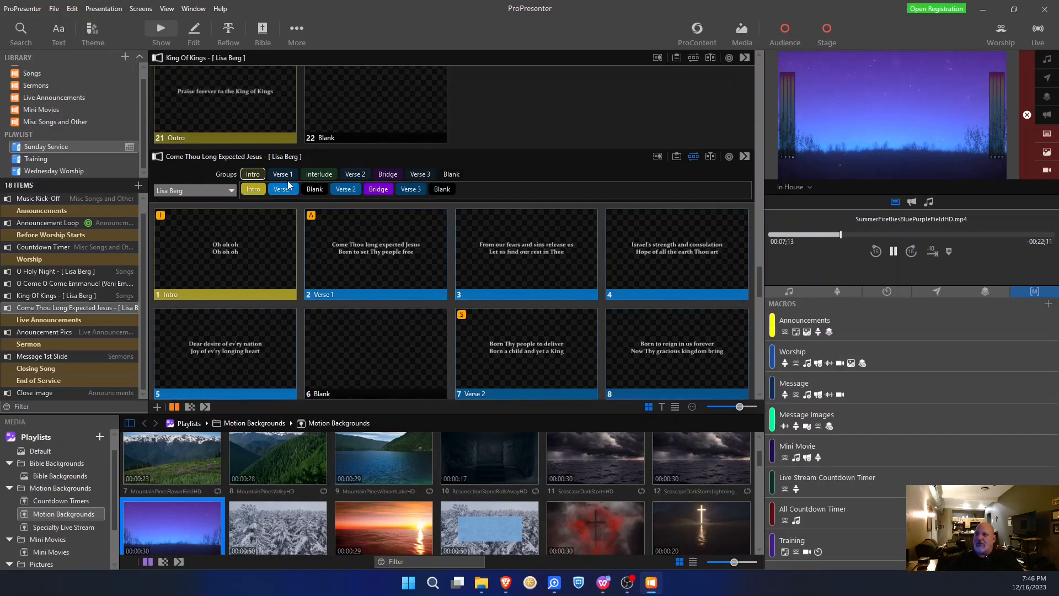
scroll(527, 191, "down", 1)
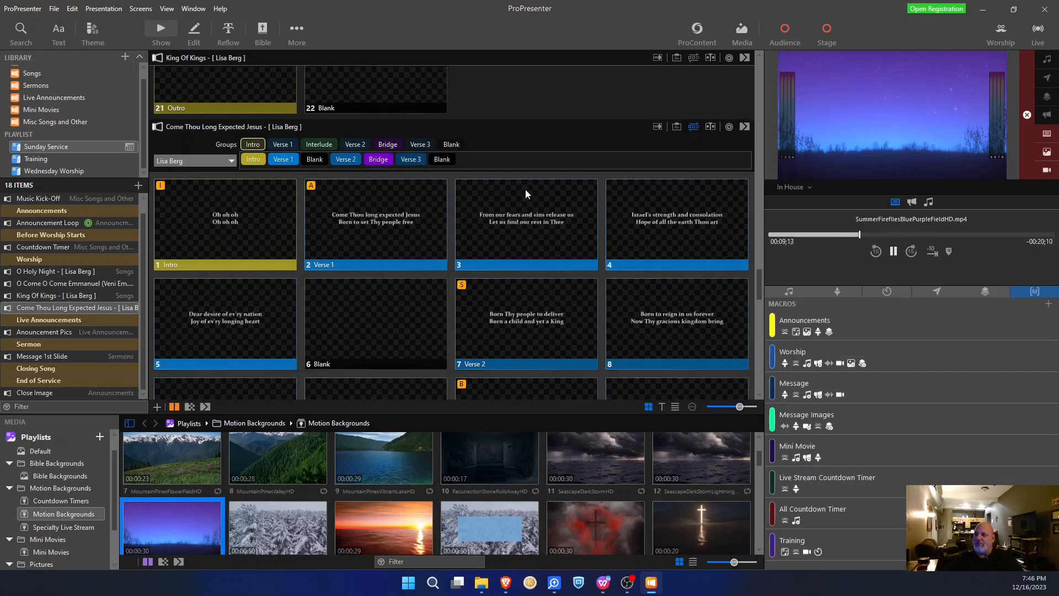
scroll(528, 179, "down", 1)
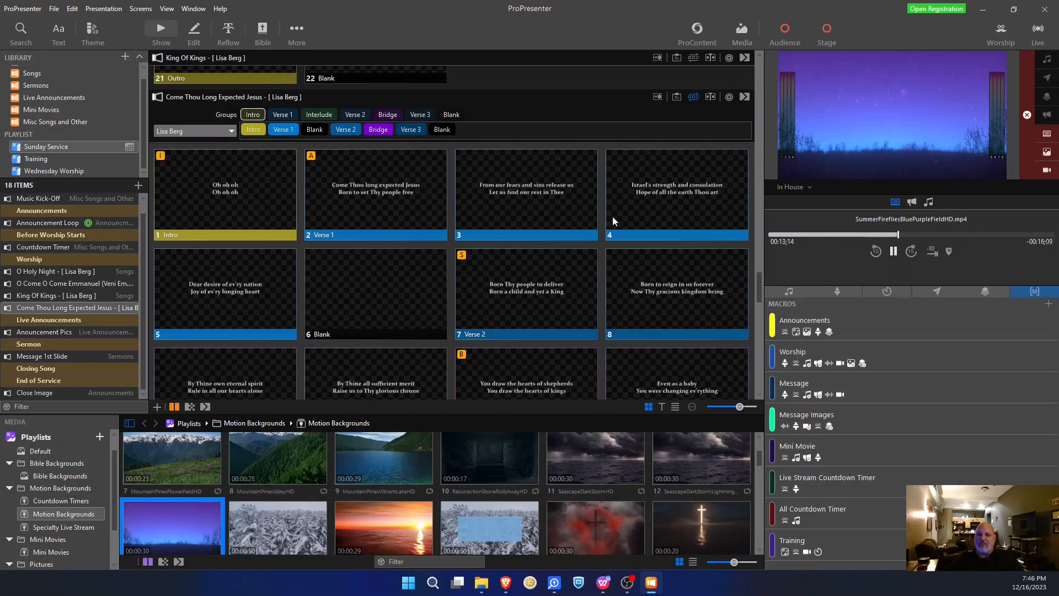
scroll(508, 180, "down", 1)
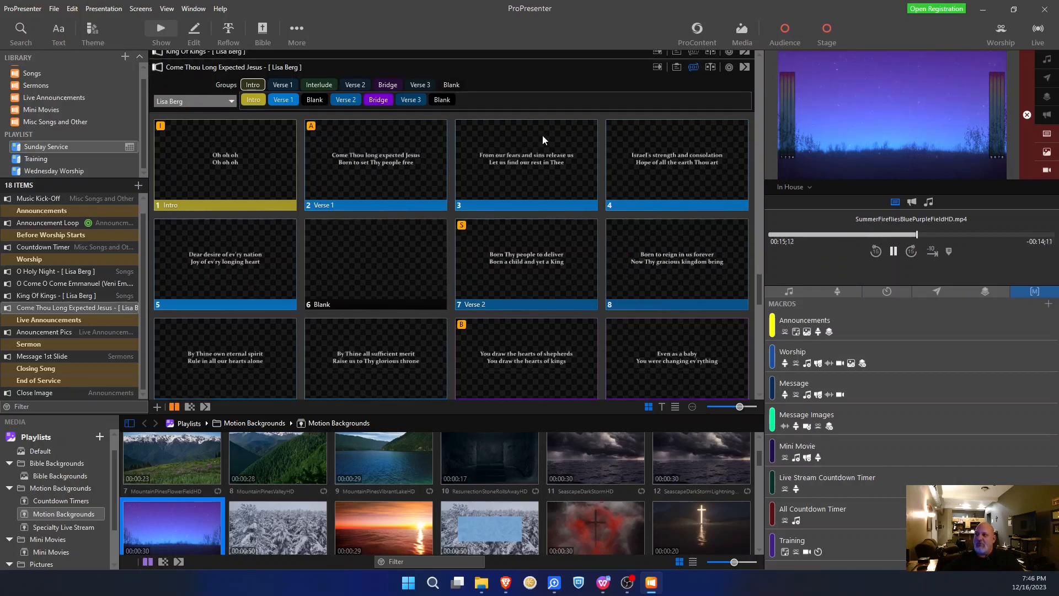
left_click(231, 101)
- Switch to the Master arrangement and, in Reflow, insert a slide break after slide 21
left_click(194, 115)
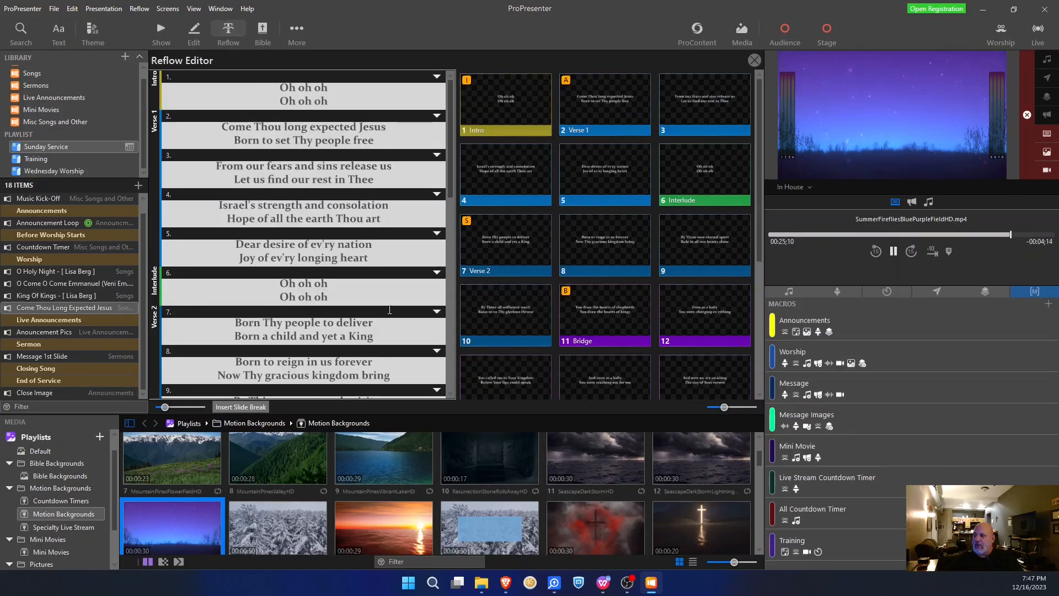
scroll(389, 310, "down", 10)
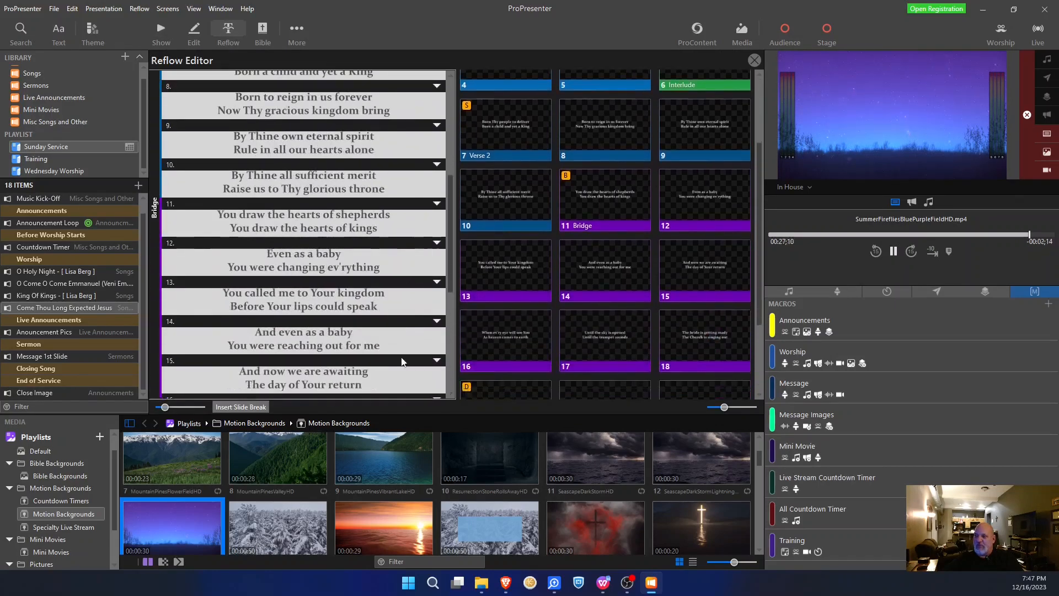
scroll(406, 363, "down", 10)
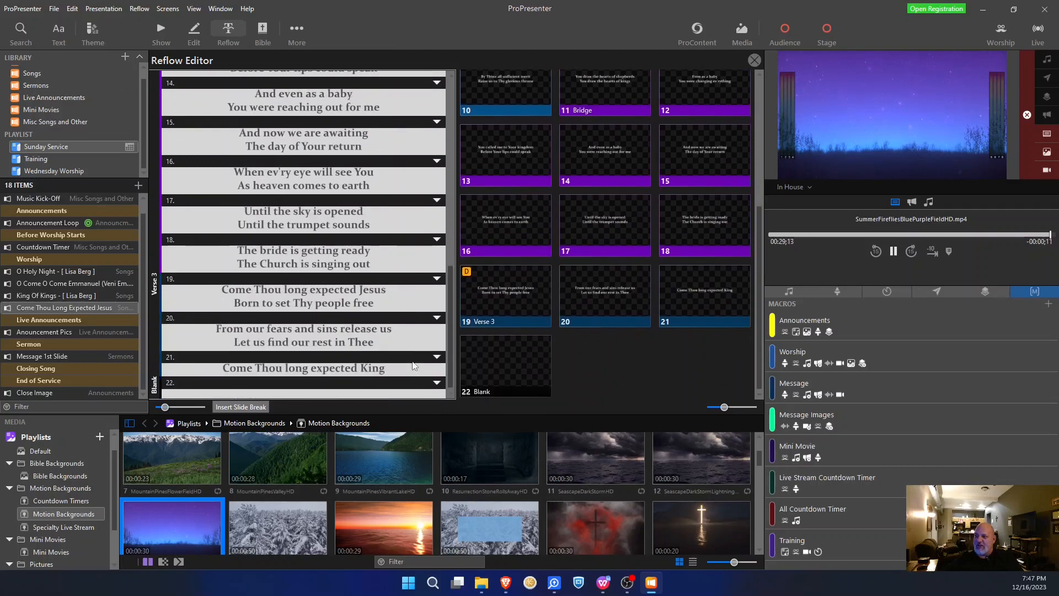
scroll(414, 366, "down", 1)
left_click(395, 362)
left_click(241, 410)
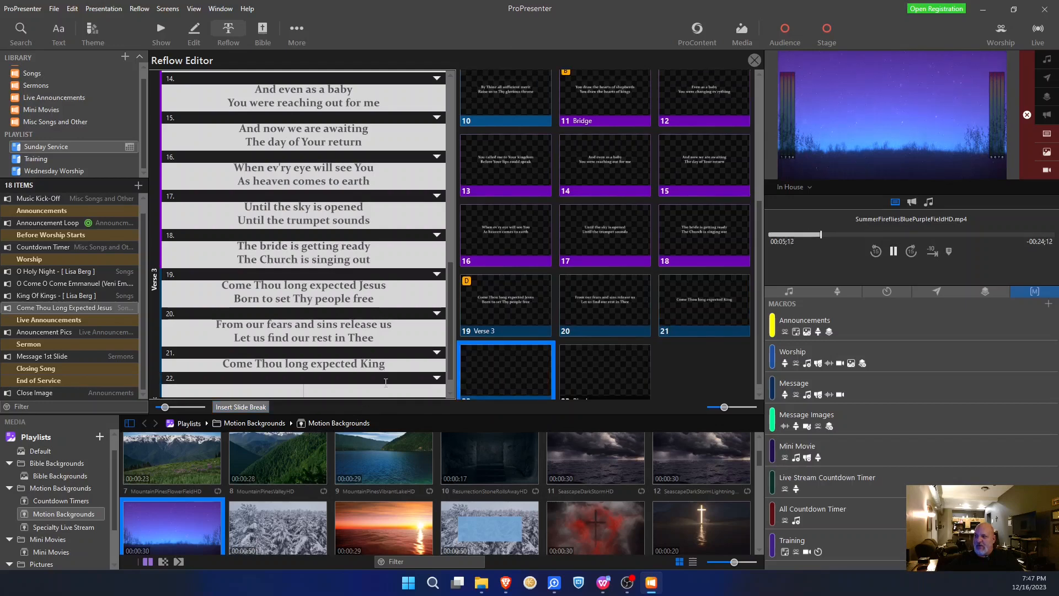
- Set the new slide 22's group to Intro and close the Reflow Editor
scroll(389, 382, "down", 1)
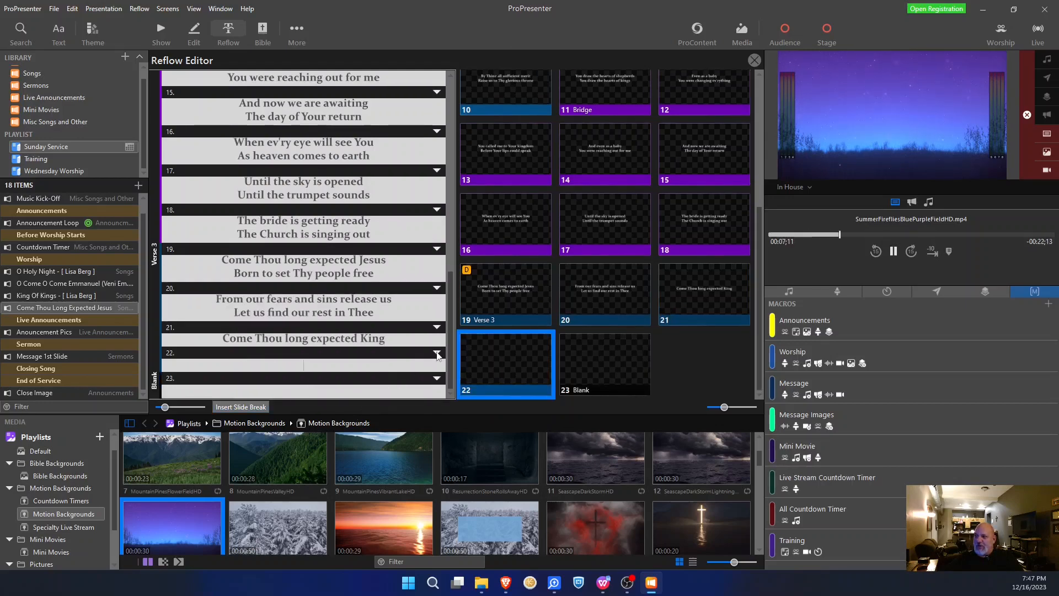
left_click(437, 353)
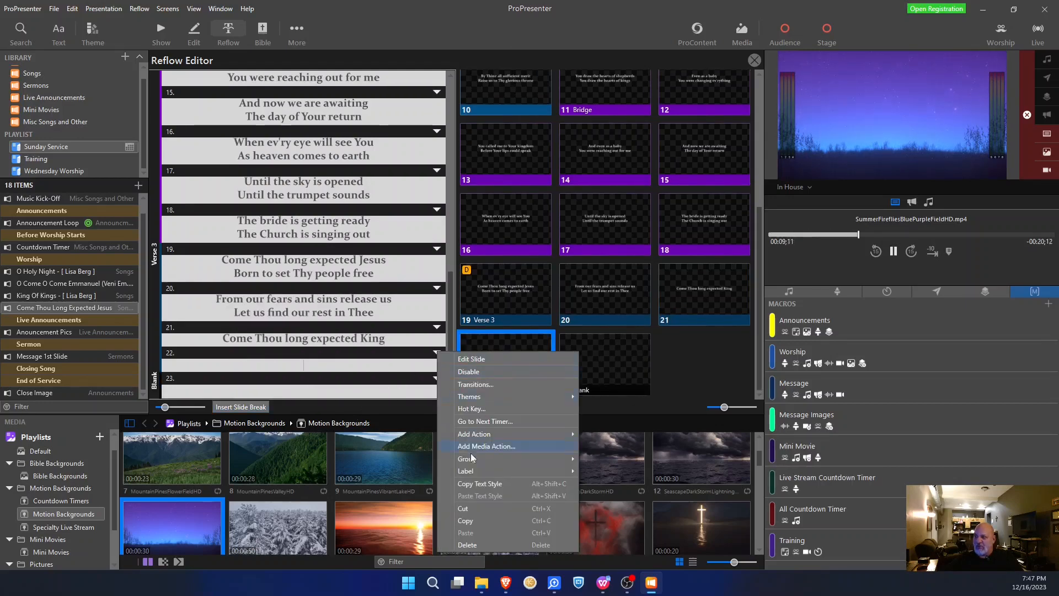
mouse_move(471, 462)
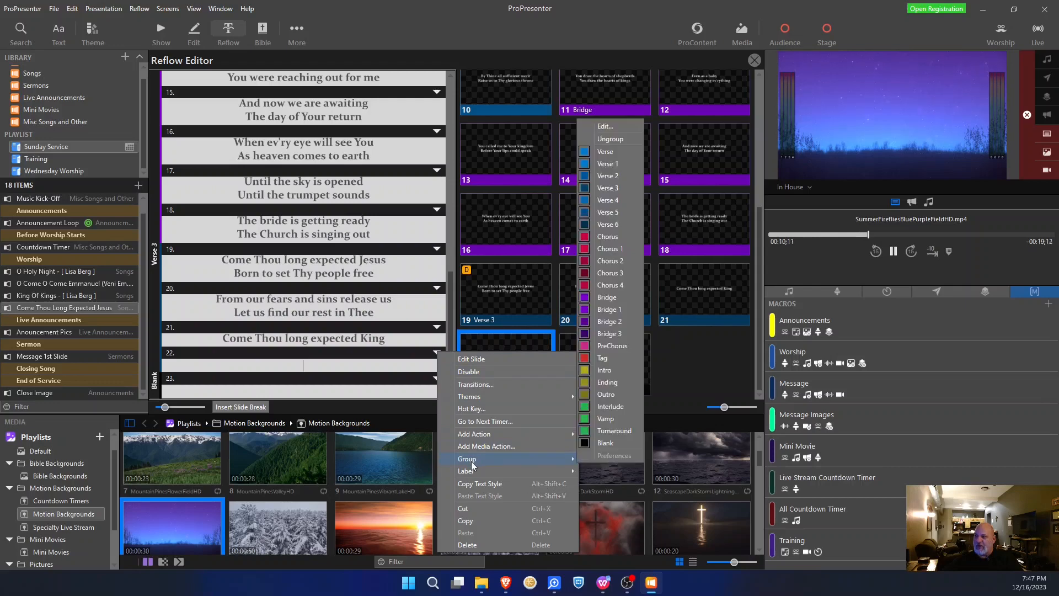
left_click(604, 372)
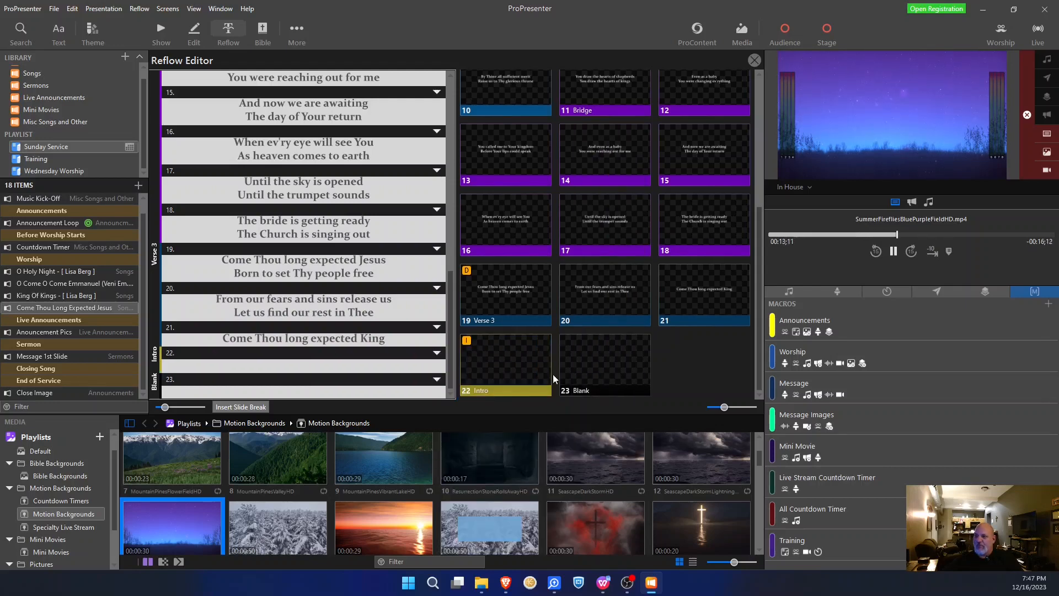
left_click(436, 355)
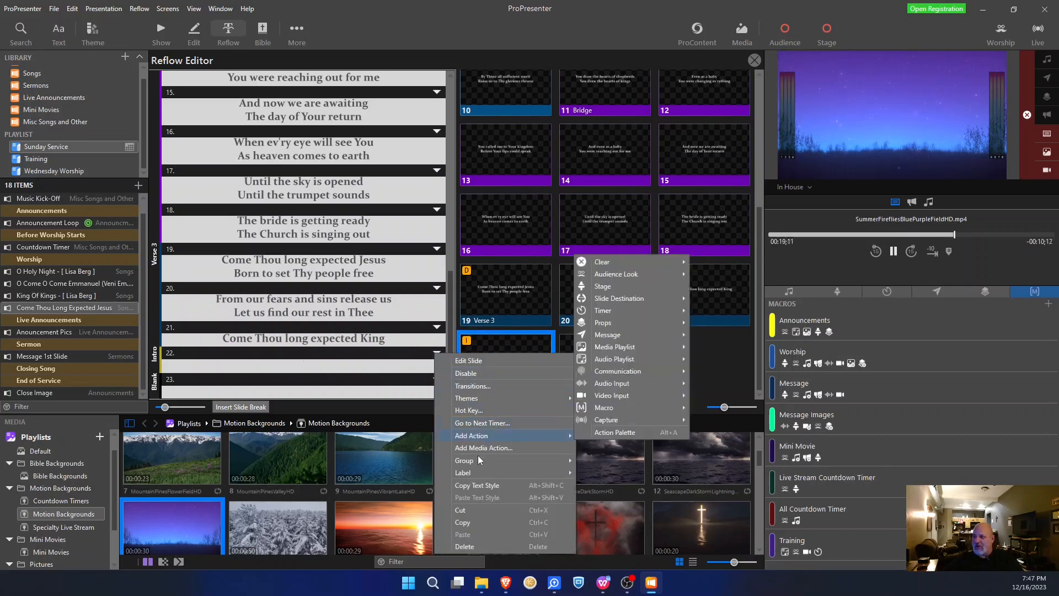
mouse_move(484, 464)
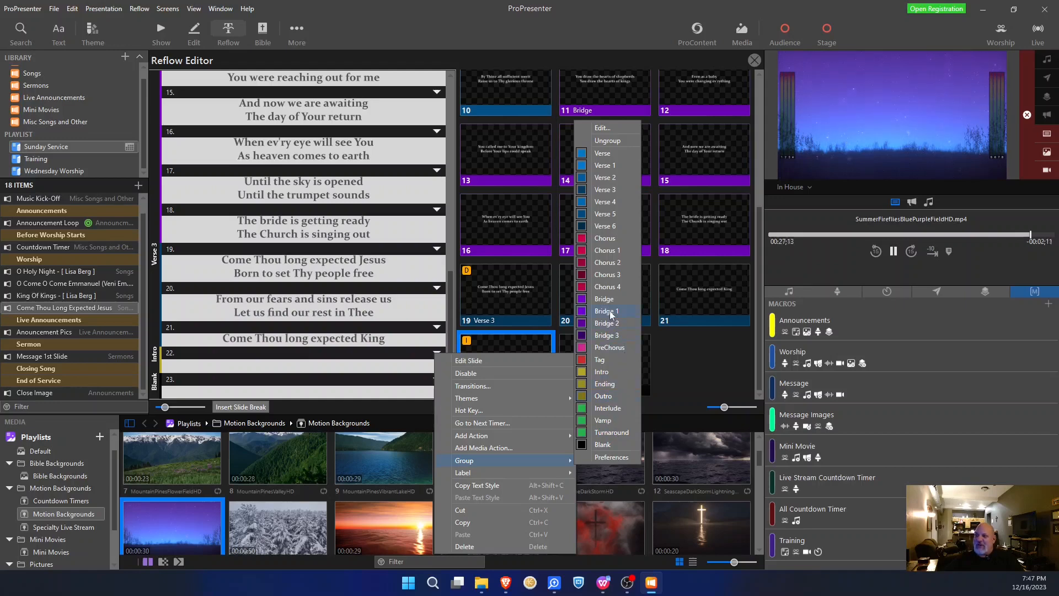
left_click(698, 369)
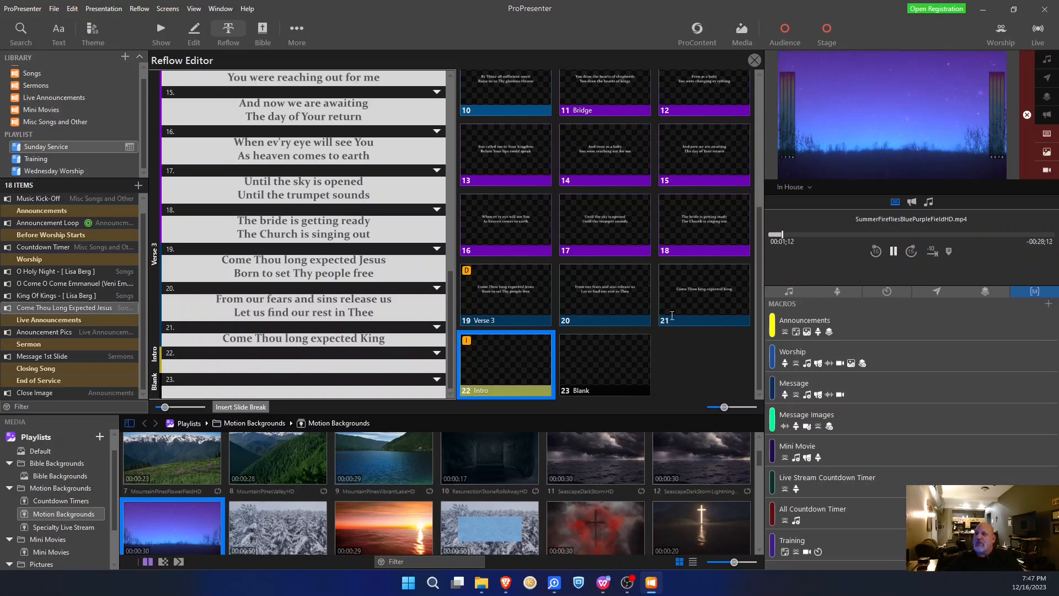
left_click(168, 25)
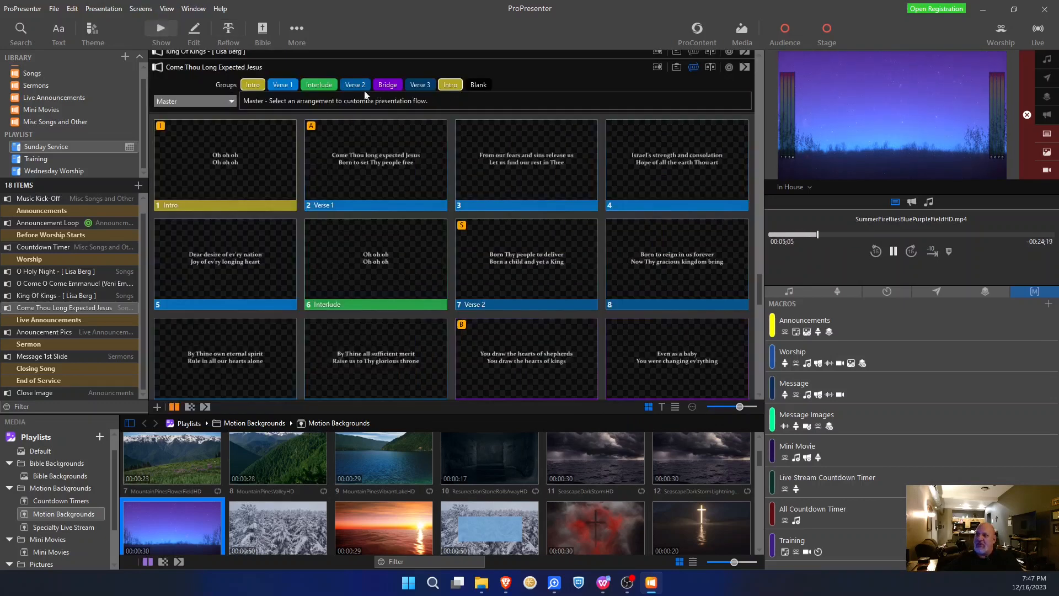
- In the Groups bar, drag the second Intro chip to the front, ahead of Verse 1
left_click_drag(243, 85, 429, 110)
left_click_drag(243, 87, 244, 87)
left_click_drag(317, 85, 236, 88)
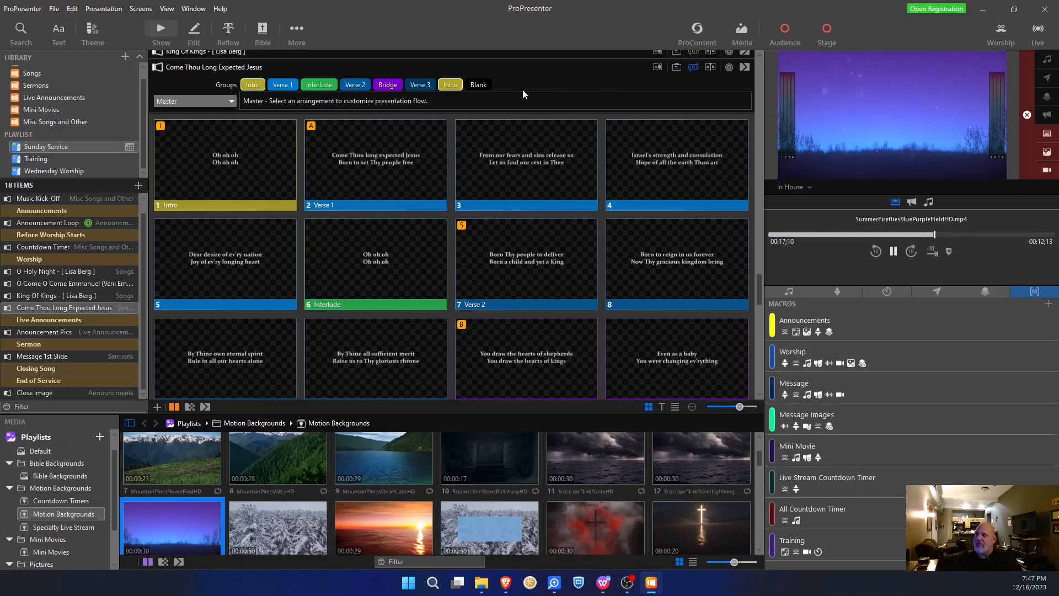
scroll(525, 120, "down", 1)
left_click_drag(450, 82, 243, 79)
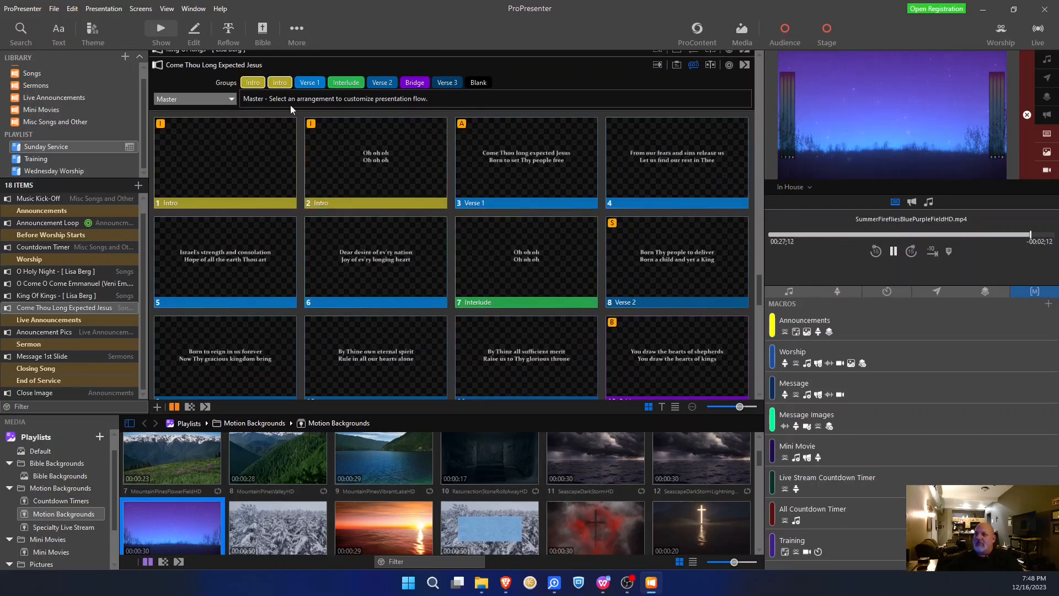
- Pick the arrangement from the arrangement list and drag an Intro chip to its start, before Verse 1
left_click(231, 98)
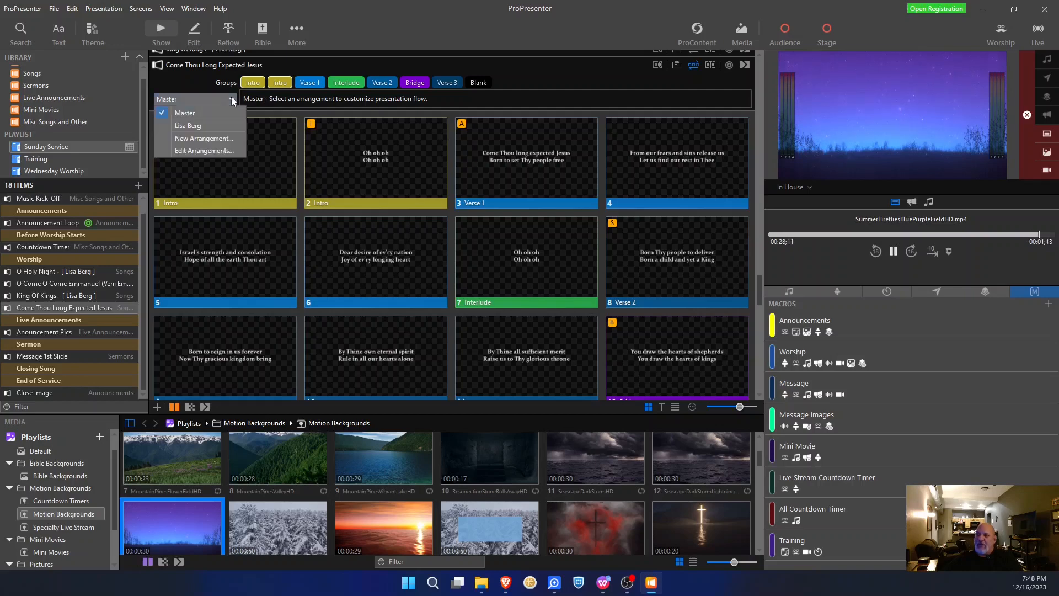
left_click(205, 133)
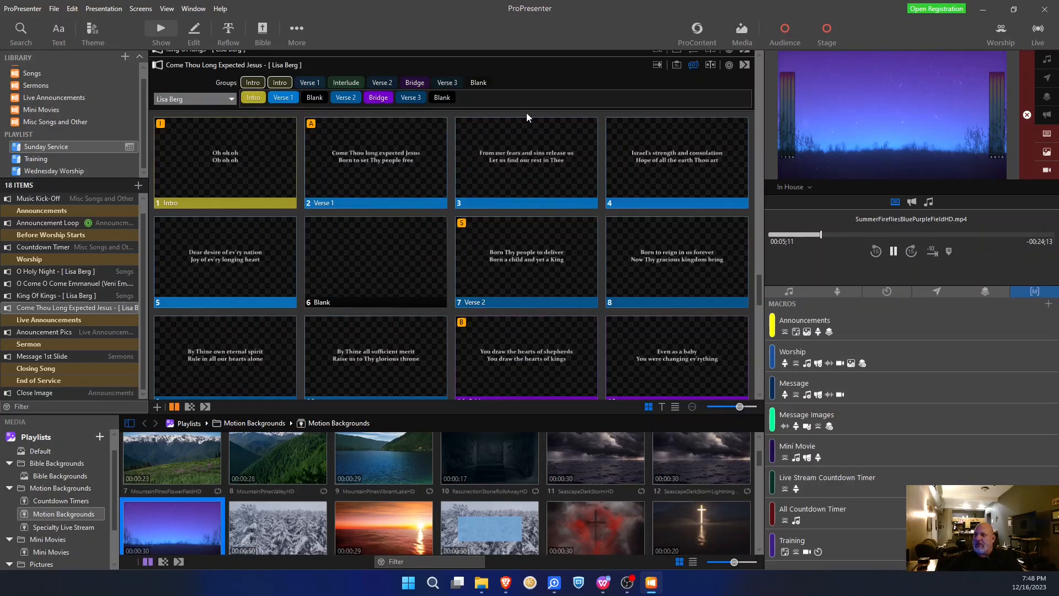
left_click_drag(256, 88, 242, 102)
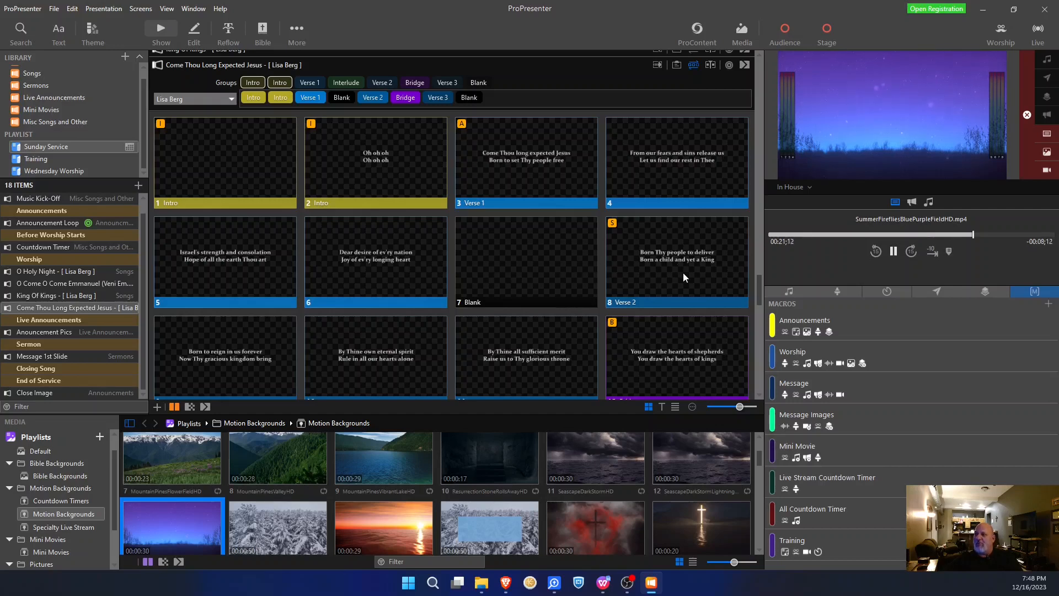
- Review the slide grid, then toggle off the Groups and arrangement bars in the presentation header
scroll(633, 262, "down", 3)
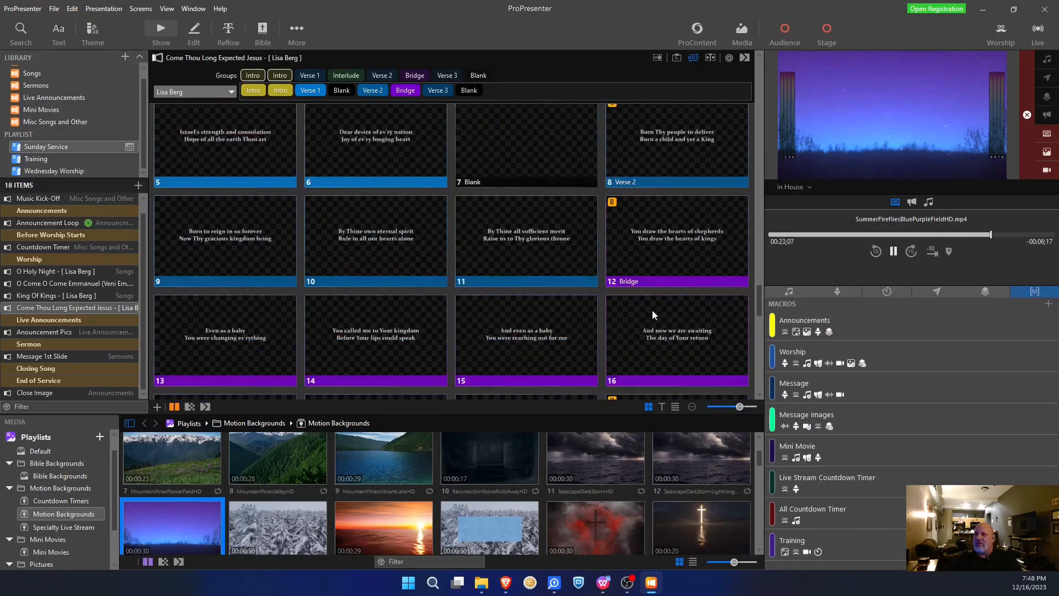
scroll(652, 298, "down", 1)
scroll(653, 294, "down", 2)
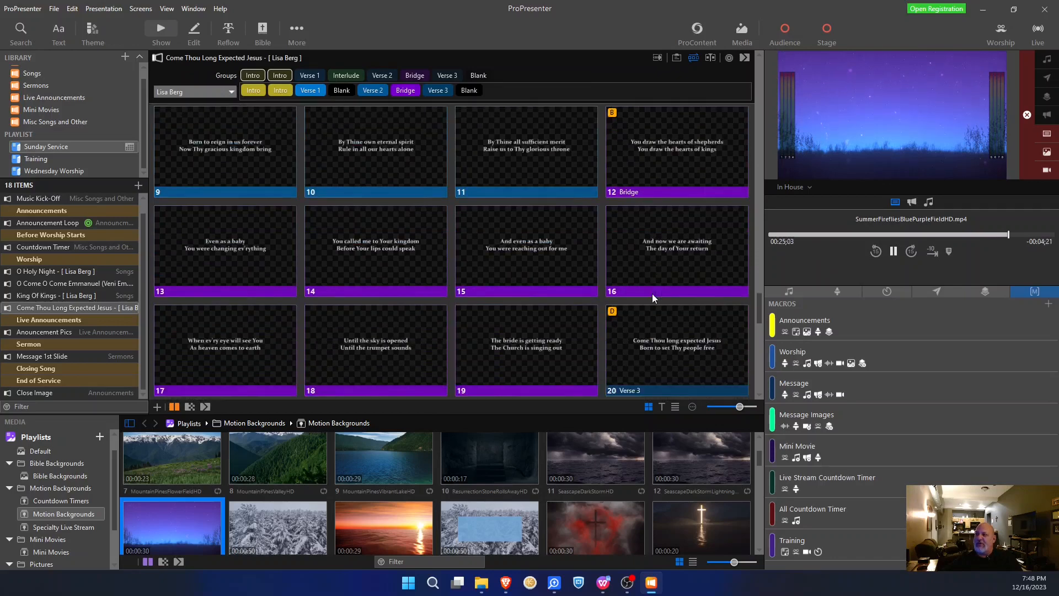
scroll(652, 299, "down", 1)
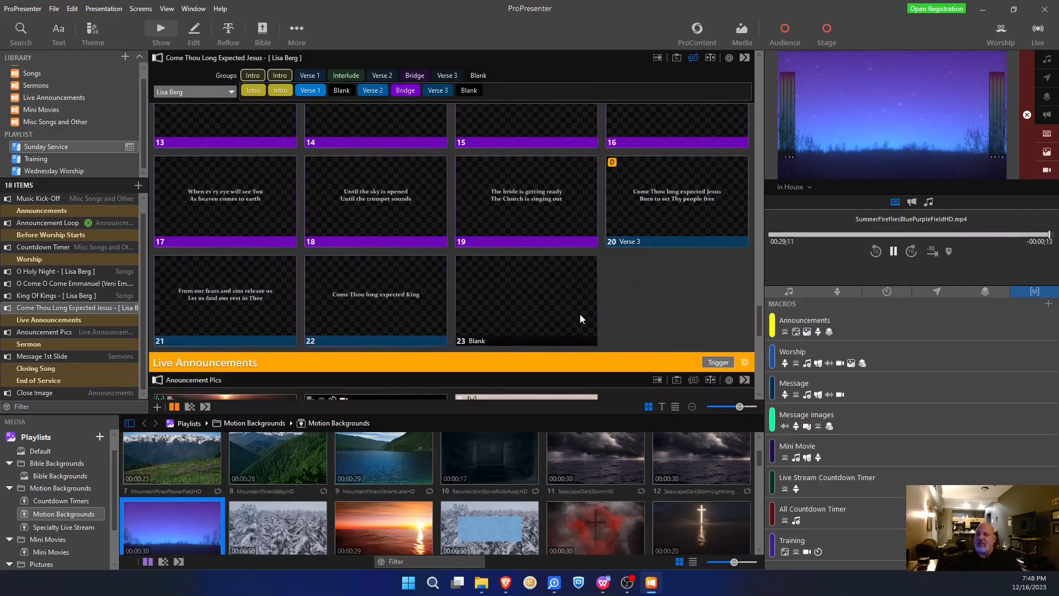
scroll(583, 317, "up", 3)
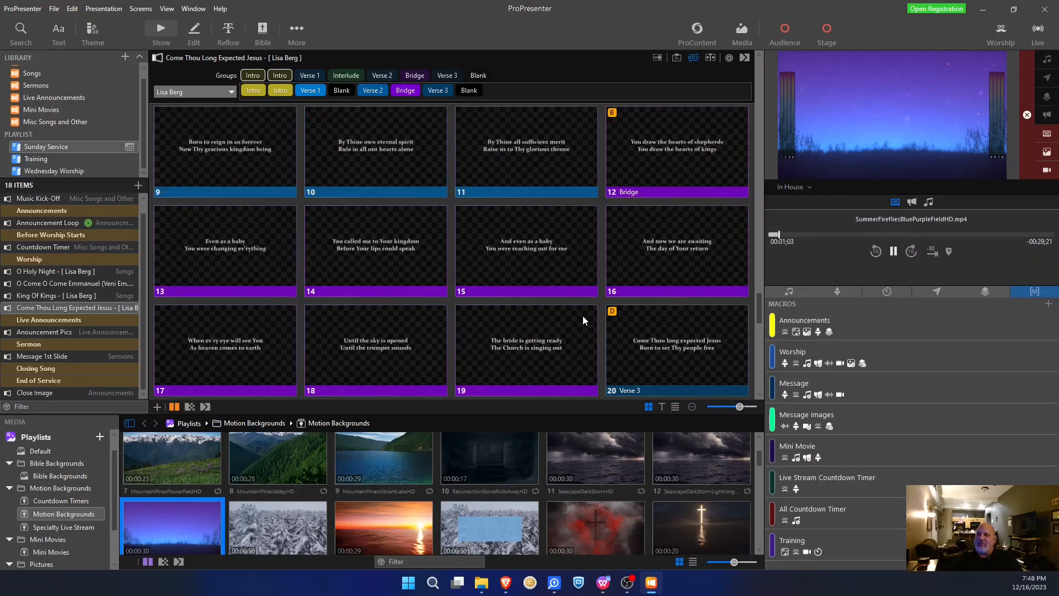
scroll(526, 270, "up", 2)
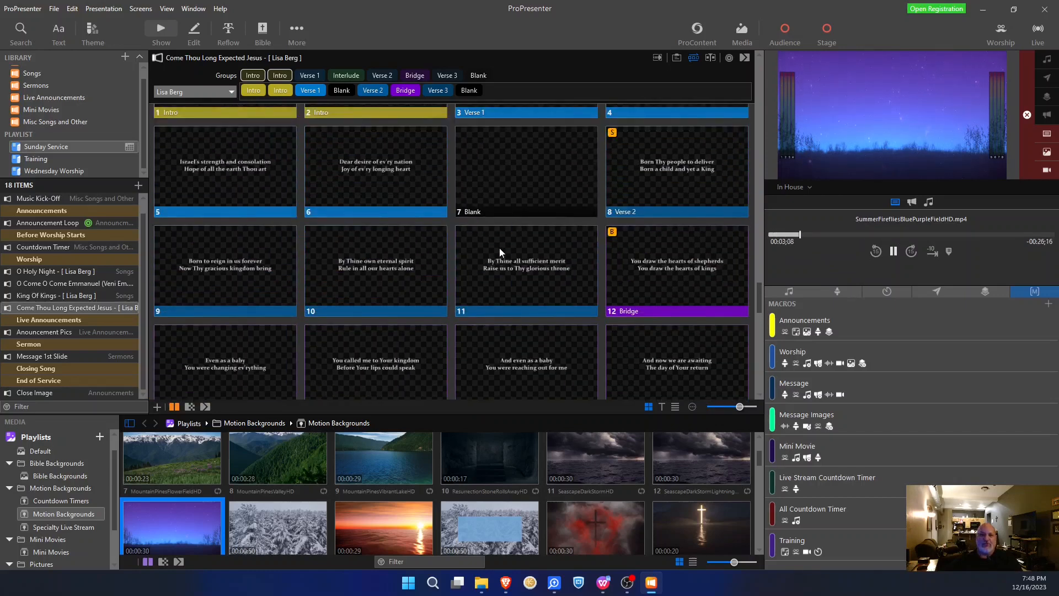
scroll(546, 218, "up", 1)
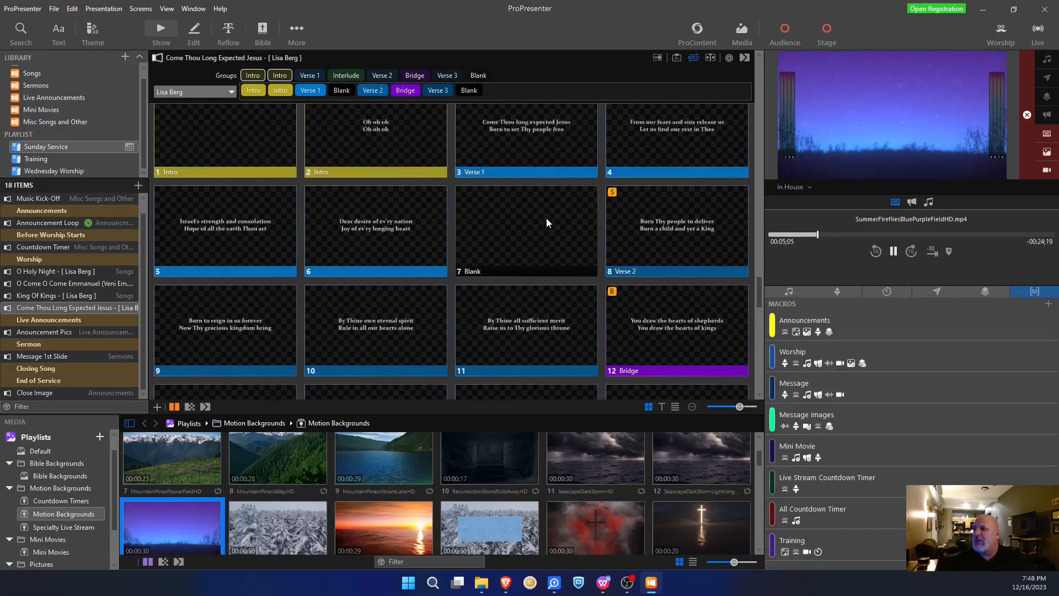
scroll(547, 220, "up", 1)
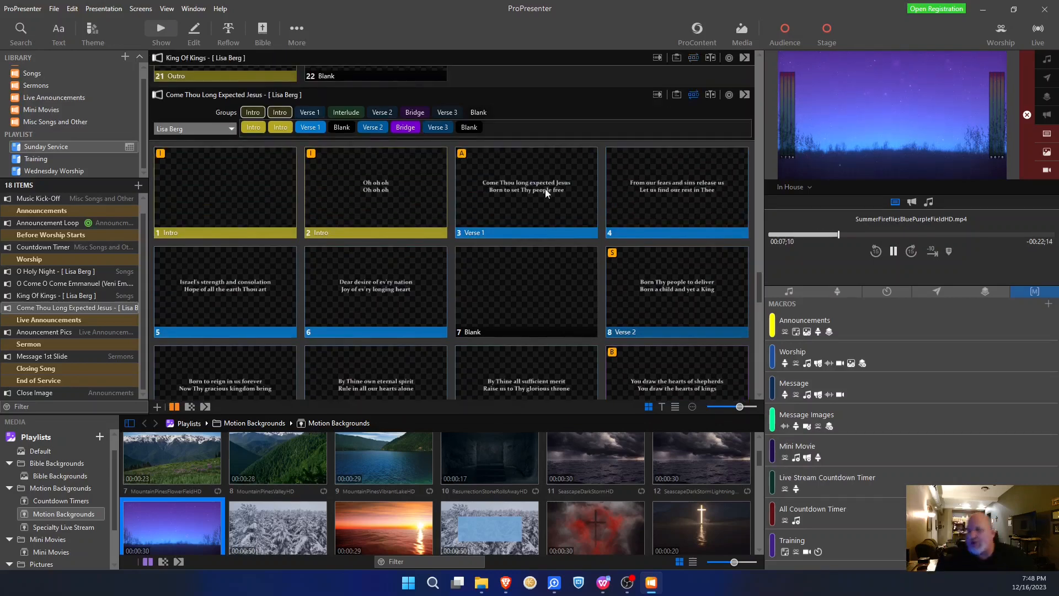
left_click(692, 96)
scroll(542, 177, "down", 1)
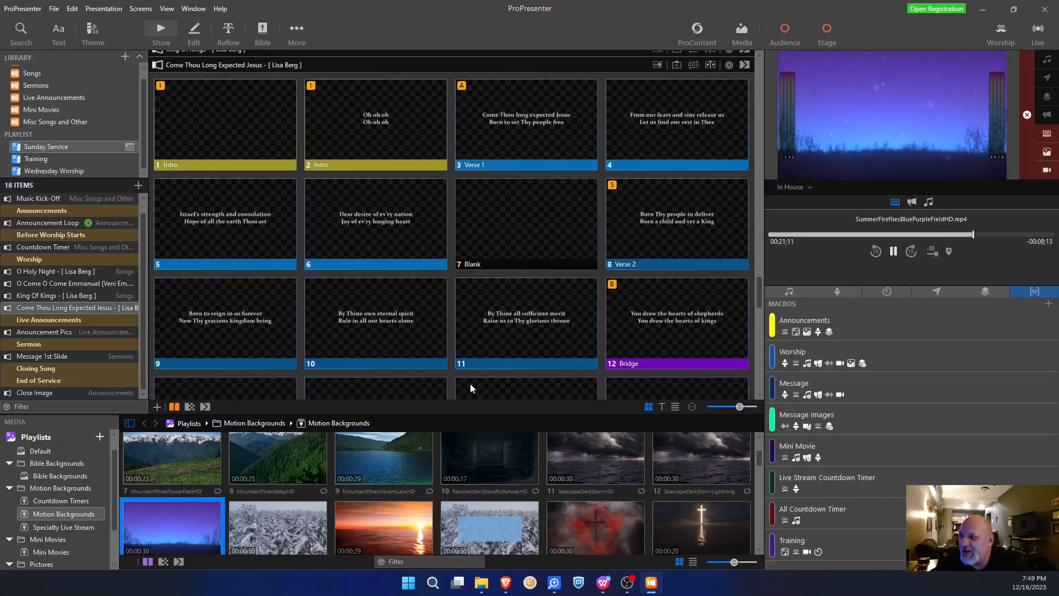
- Drag CrownOfThornsSpinHD onto slide 1 as its background and attach the Worship macro to it
scroll(420, 491, "down", 5)
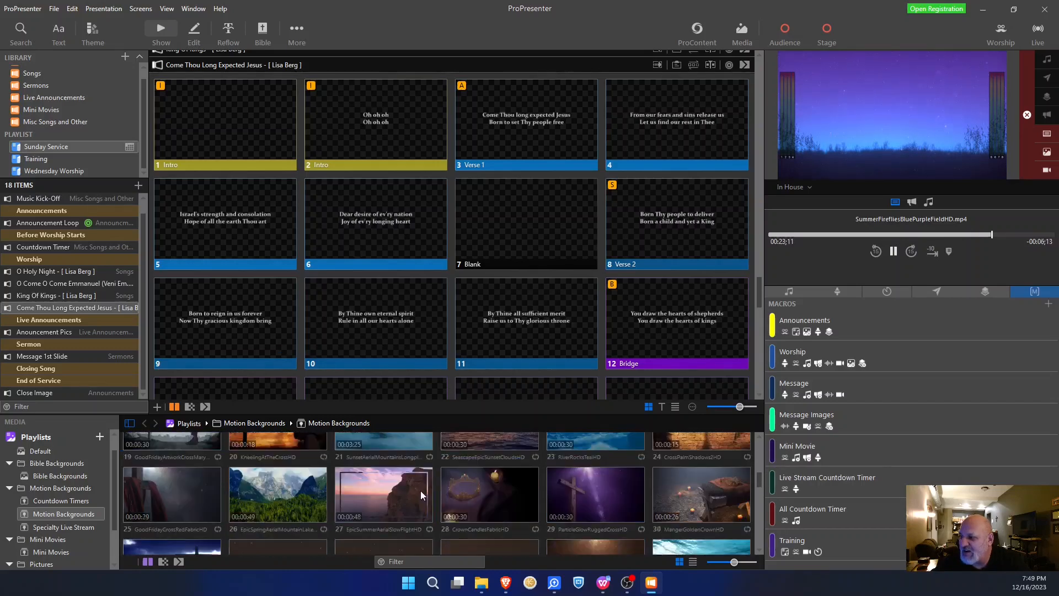
scroll(416, 489, "up", 2)
scroll(416, 488, "down", 2)
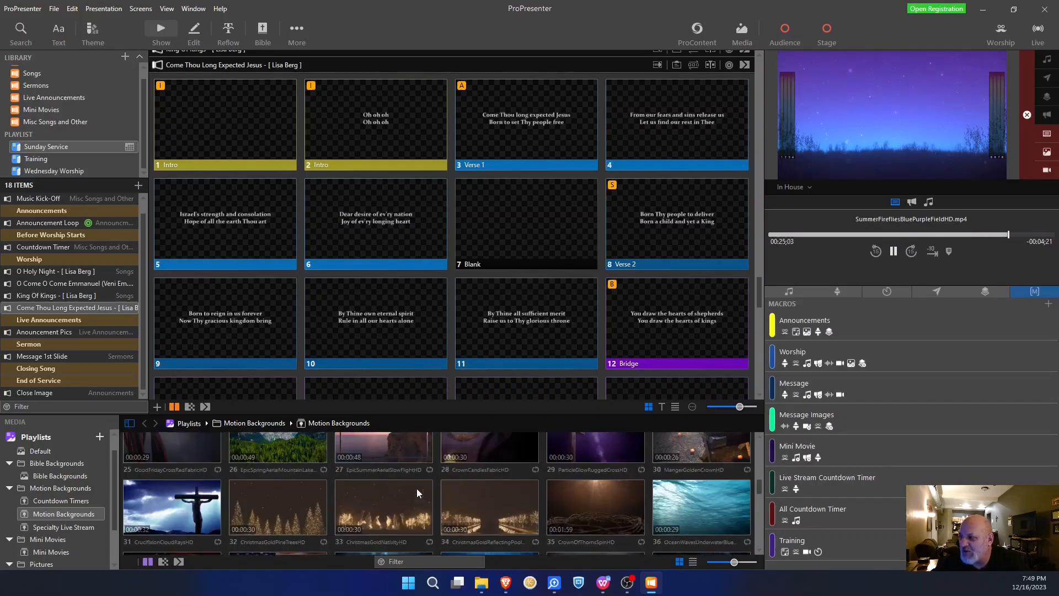
scroll(416, 489, "down", 1)
left_click_drag(614, 508, 236, 120)
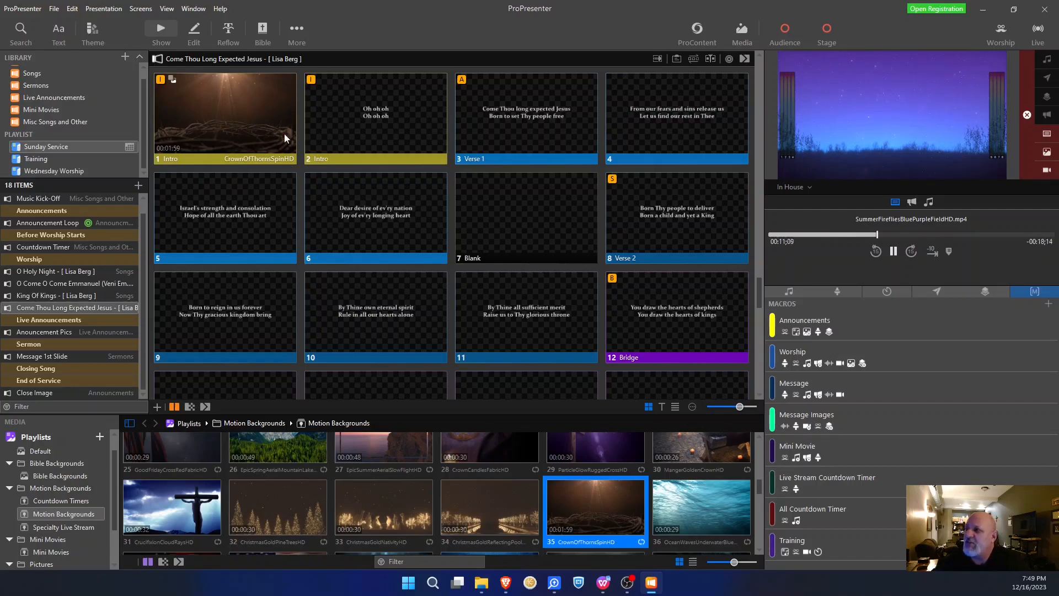
left_click_drag(840, 364, 251, 109)
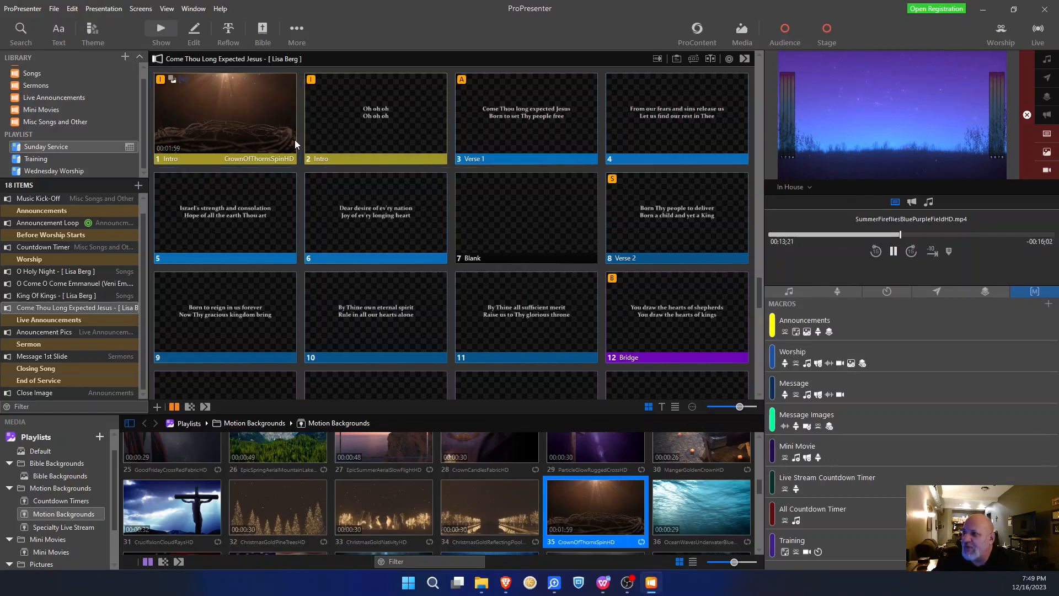
- Take the Crown of Thorns intro, 'Oh oh oh', and Verse 1 lyric slides live in order
left_click(246, 108)
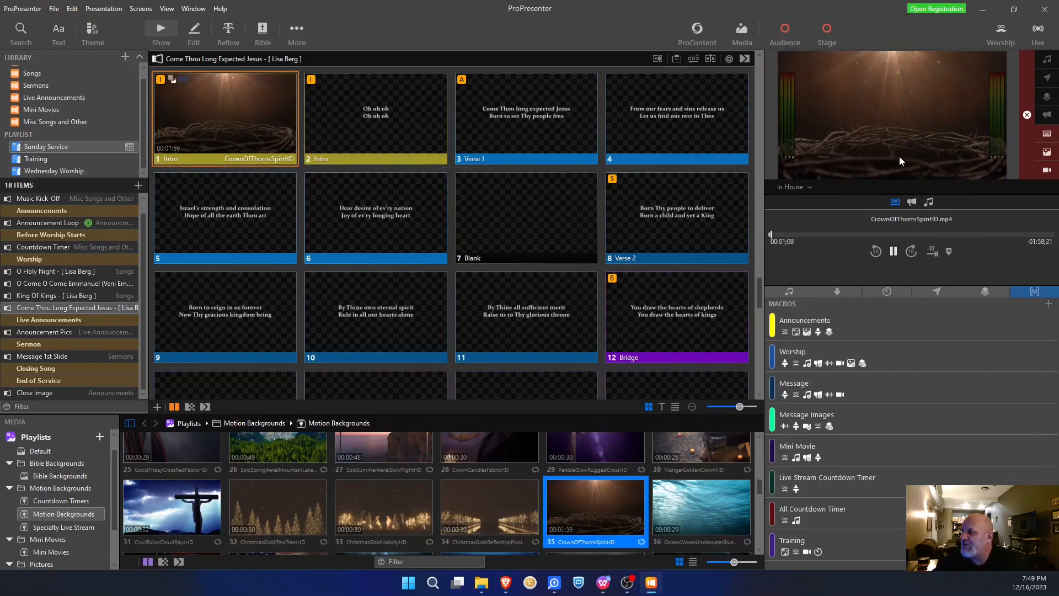
left_click(391, 101)
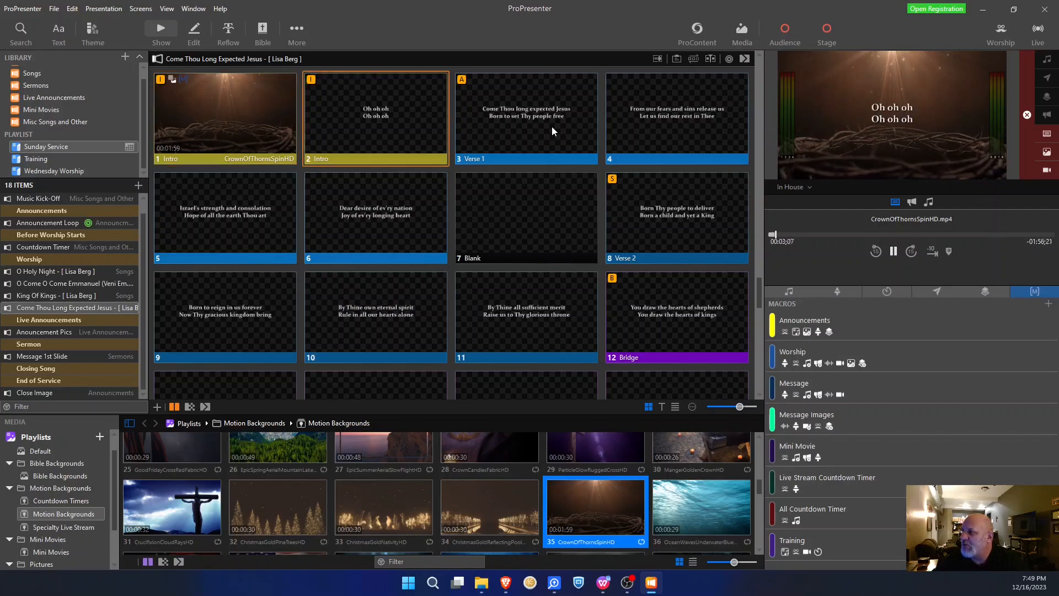
left_click(553, 130)
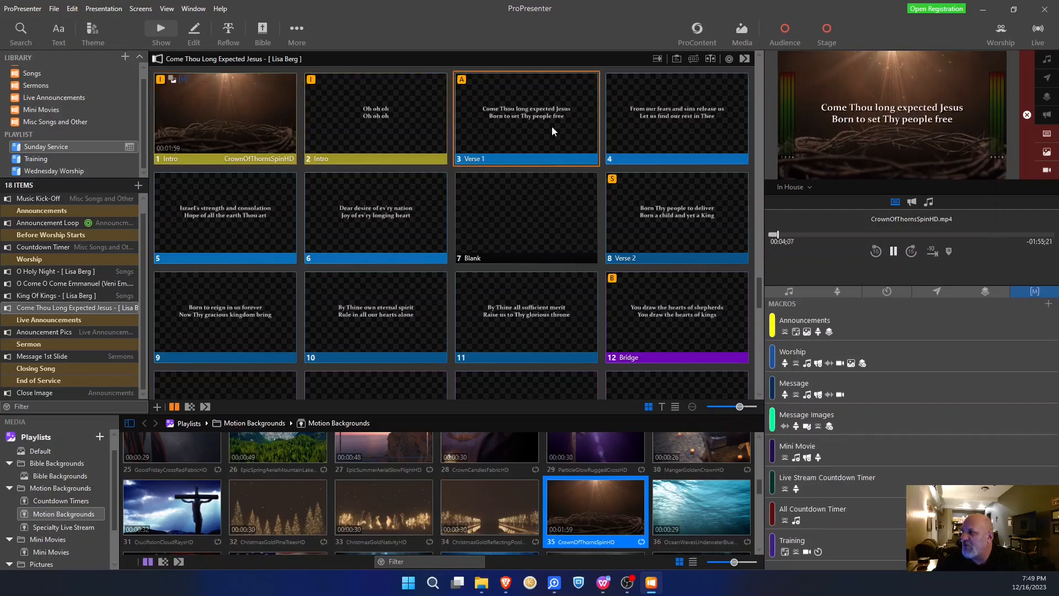
left_click(664, 132)
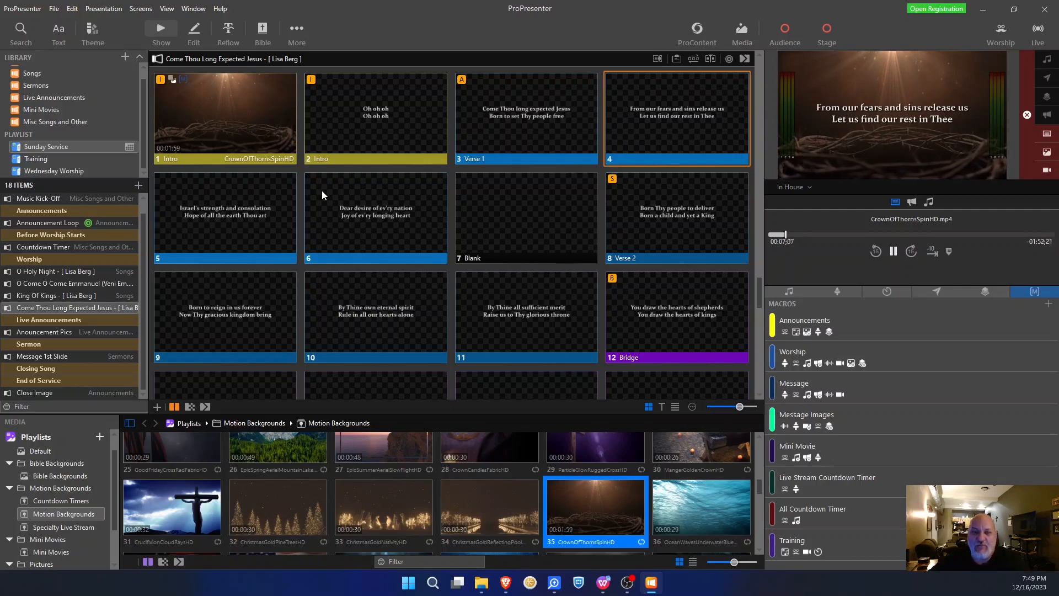
left_click(254, 220)
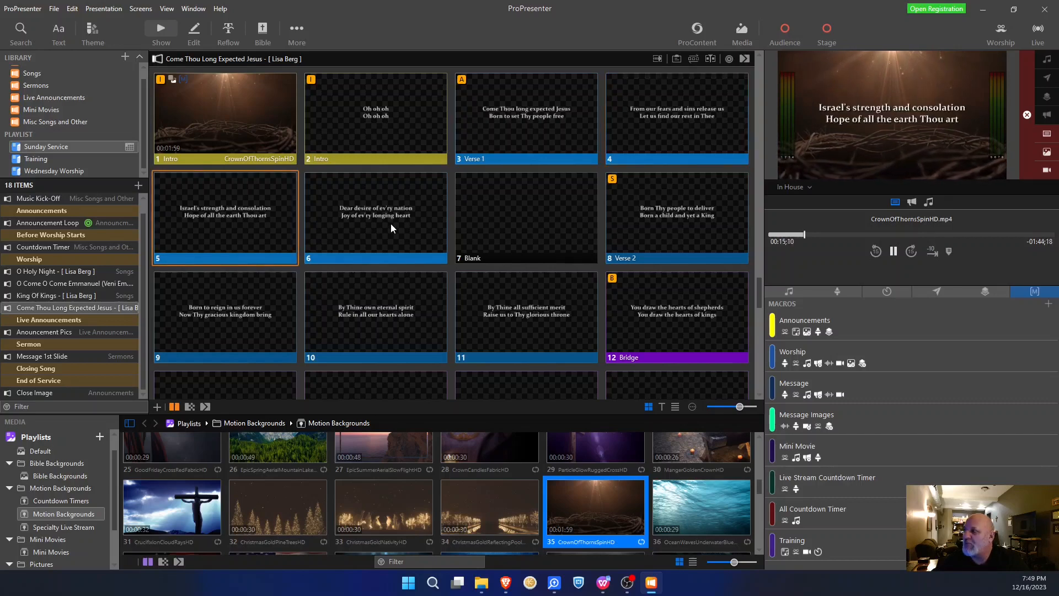
left_click(391, 223)
- Step through the Verse 2 lyric slides, go back to 'Dear desire', then clear the lyrics
left_click(683, 213)
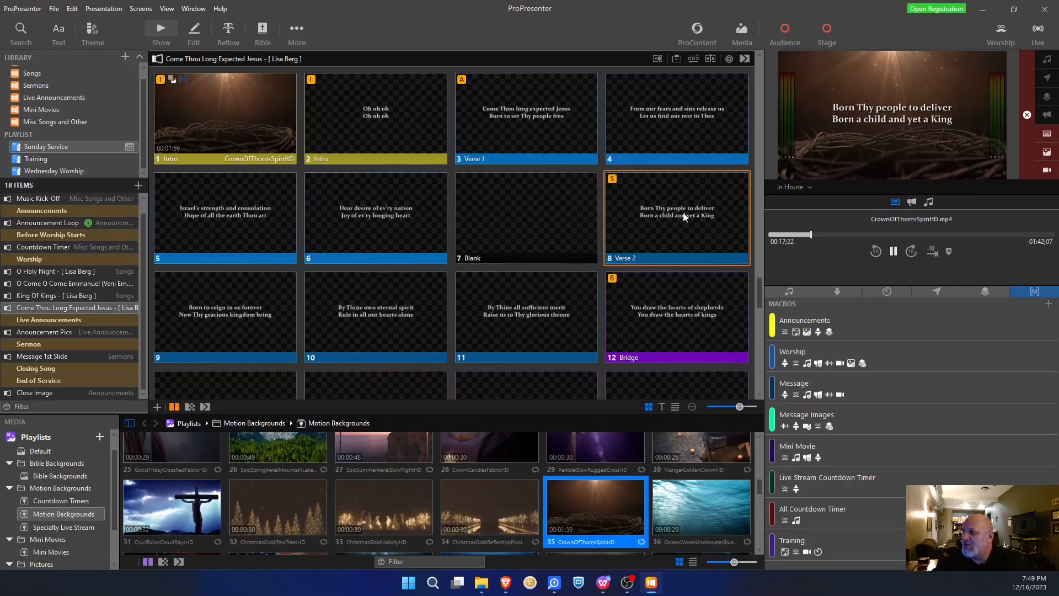
left_click(253, 319)
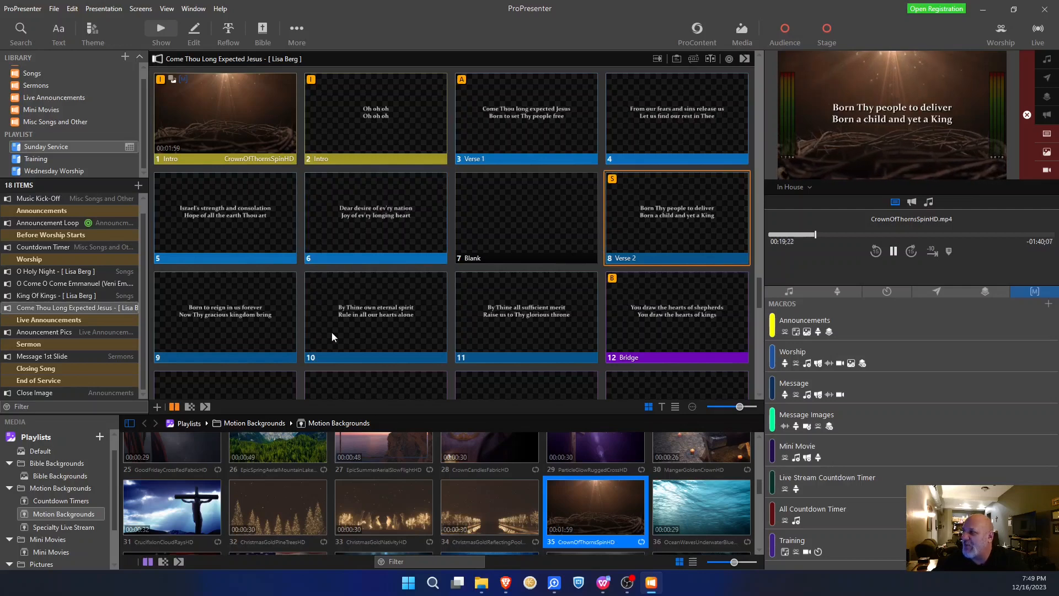
left_click(429, 331)
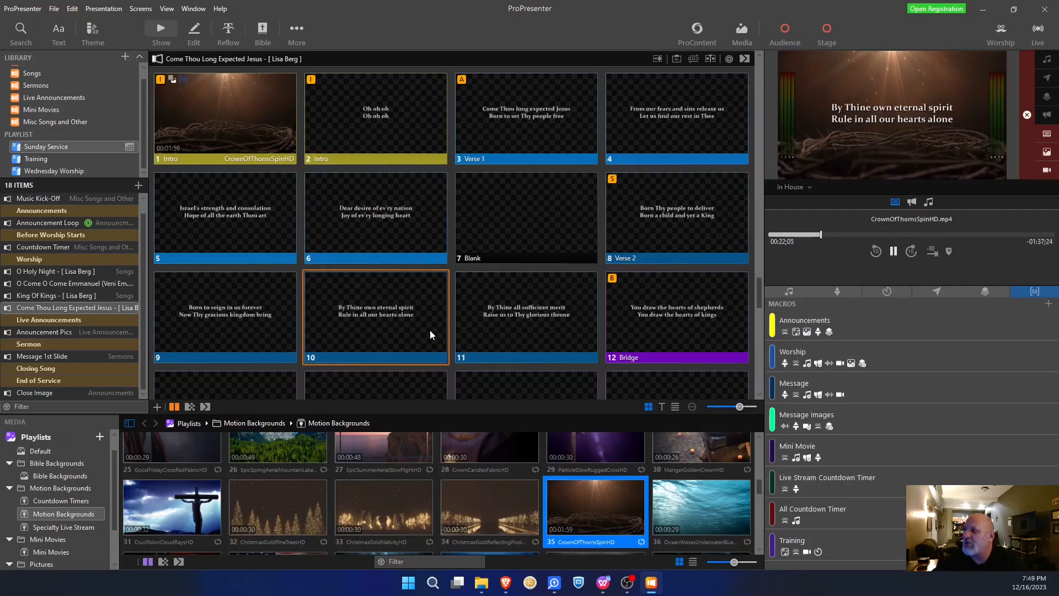
left_click(565, 316)
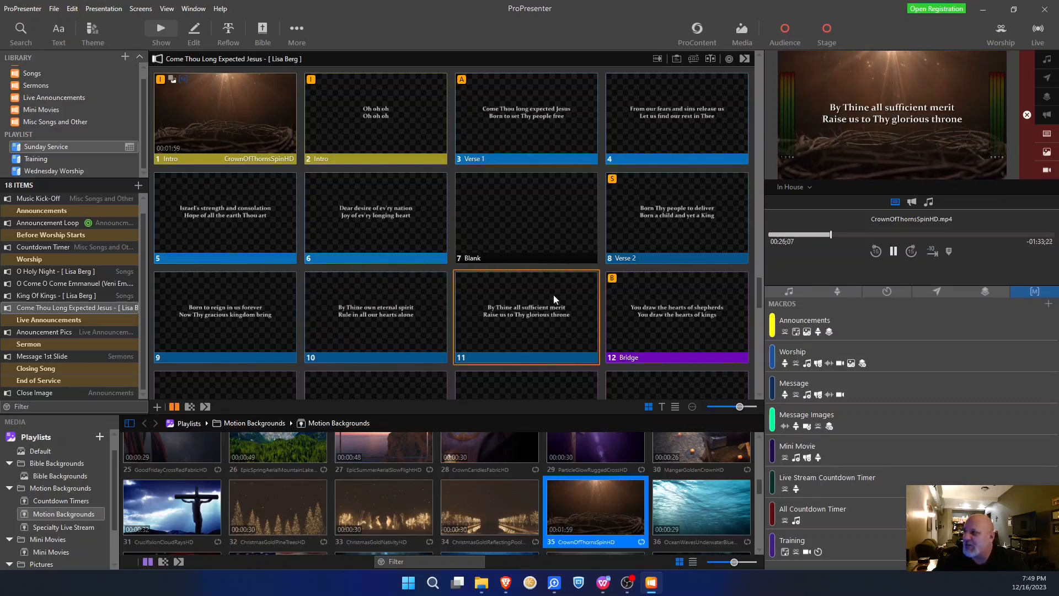
left_click(400, 220)
left_click(521, 212)
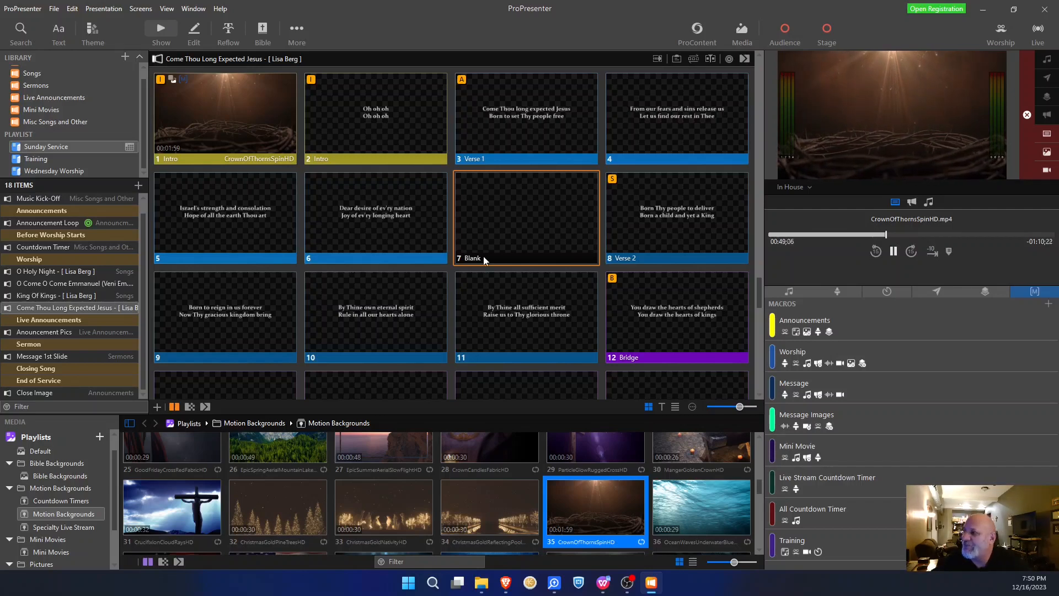
scroll(497, 248, "down", 5)
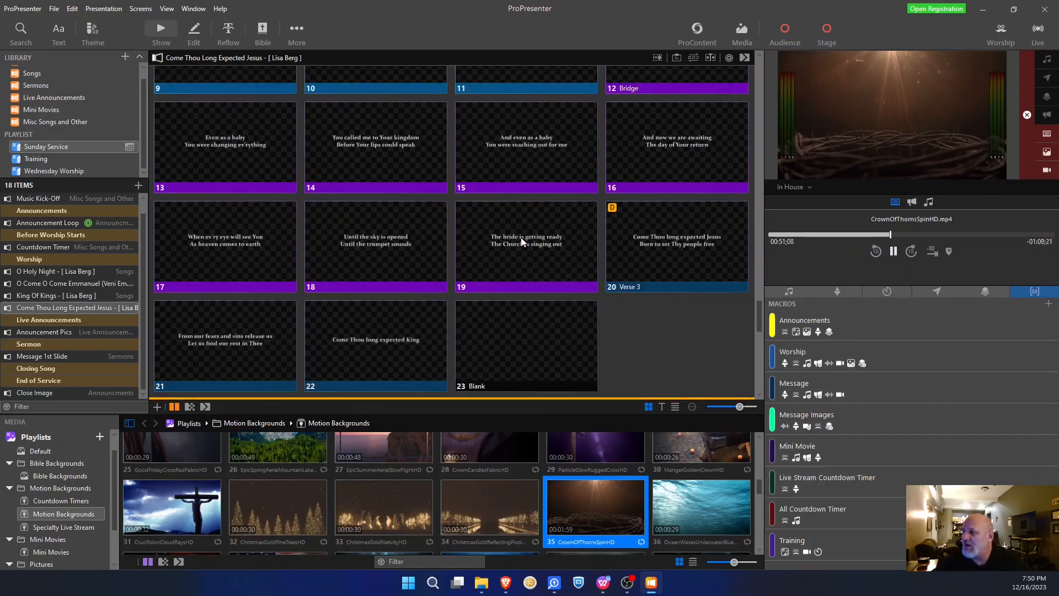
scroll(522, 238, "up", 5)
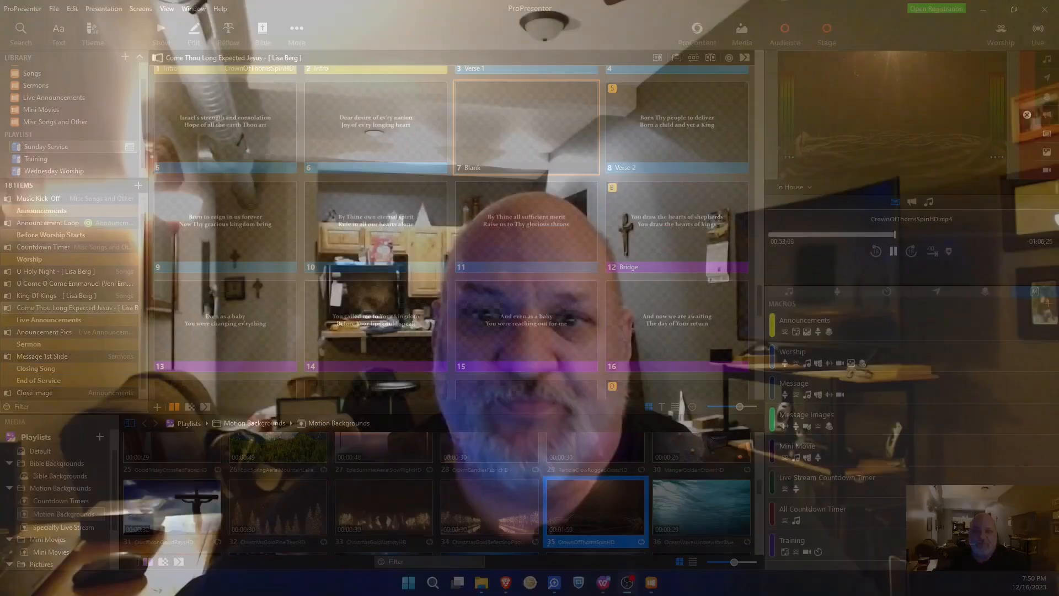